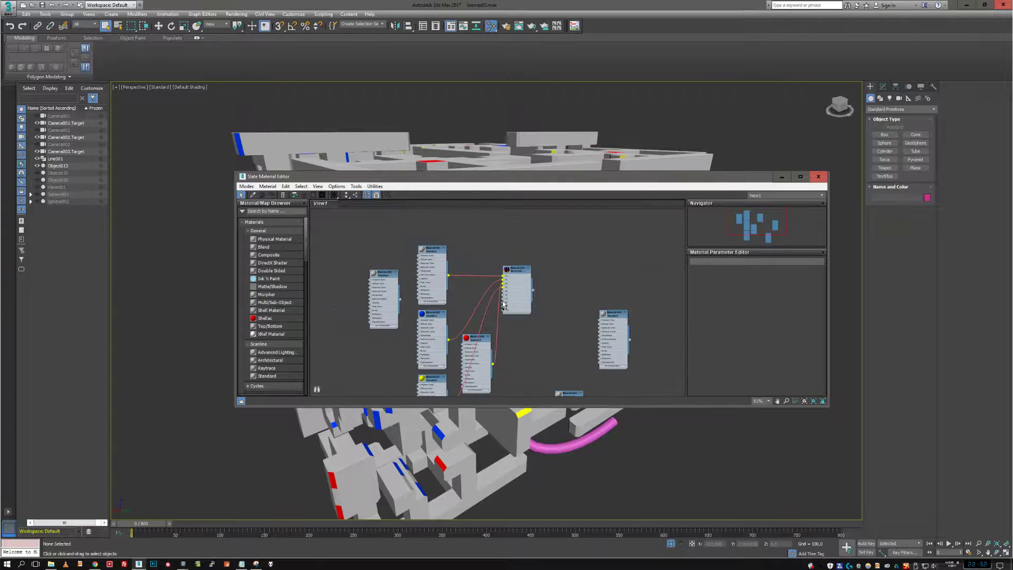
- Close the Slate Material Editor and switch to the scene in Cocoon Demo Editor
{"action": "left_click", "coordinate": [824, 177]}
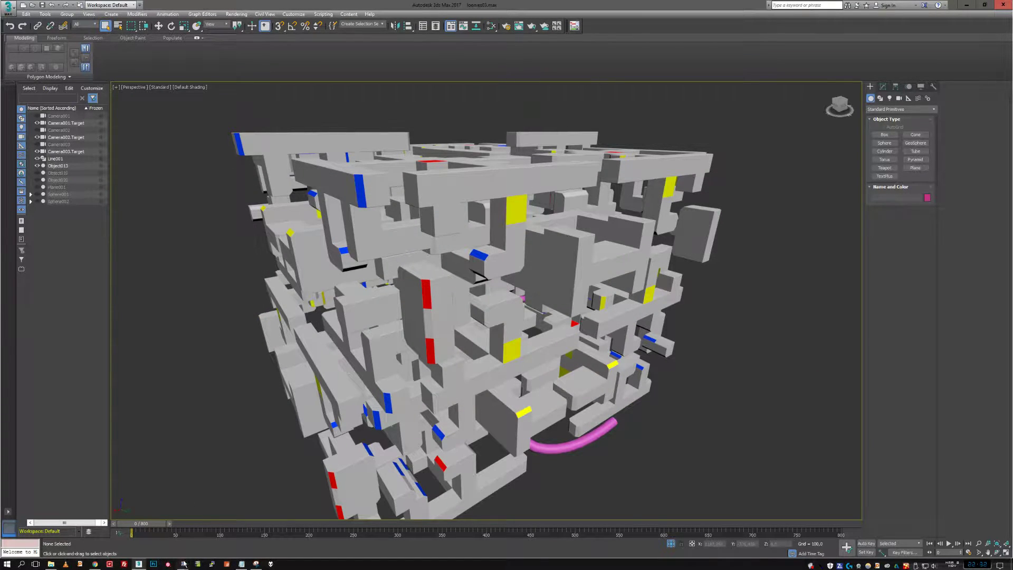
{"action": "left_click", "coordinate": [183, 563]}
{"action": "left_click", "coordinate": [220, 509]}
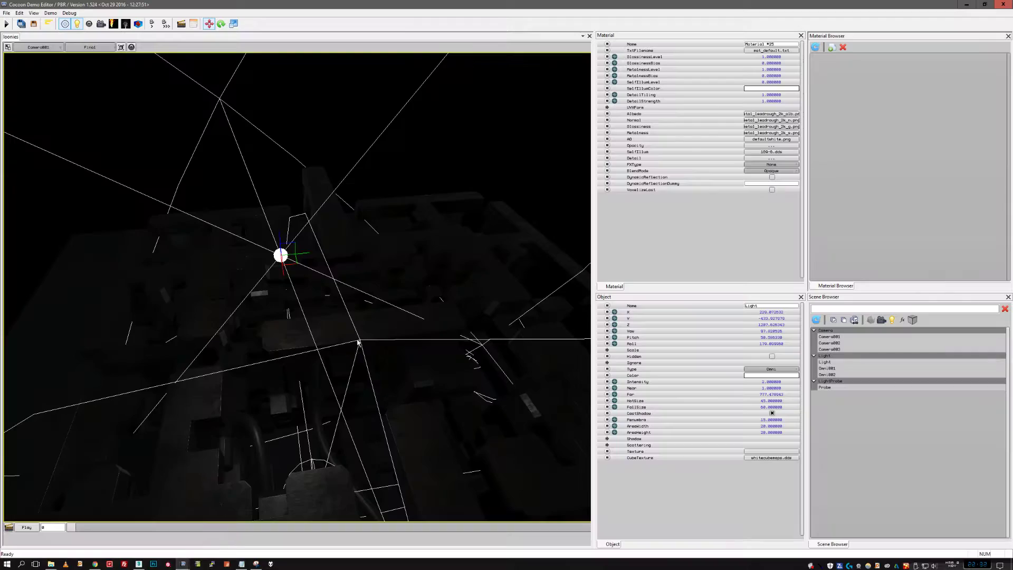
- Examine how the selected light illuminates the block structure from several angles
{"action": "right_click_drag", "start_coordinate": [360, 327], "coordinate": [473, 326]}
{"action": "key", "text": "F3"}
{"action": "key", "text": "F4"}
{"action": "middle_click_drag", "start_coordinate": [473, 326], "coordinate": [366, 307]}
{"action": "key", "text": "F5"}
{"action": "key", "text": "F6"}
{"action": "left_click", "coordinate": [81, 49]}
{"action": "left_click", "coordinate": [81, 47]}
- Move the light horizontally above the block structure, keeping its height
{"action": "right_click_drag", "start_coordinate": [259, 238], "coordinate": [289, 231]}
{"action": "middle_click_drag", "start_coordinate": [289, 230], "coordinate": [305, 234]}
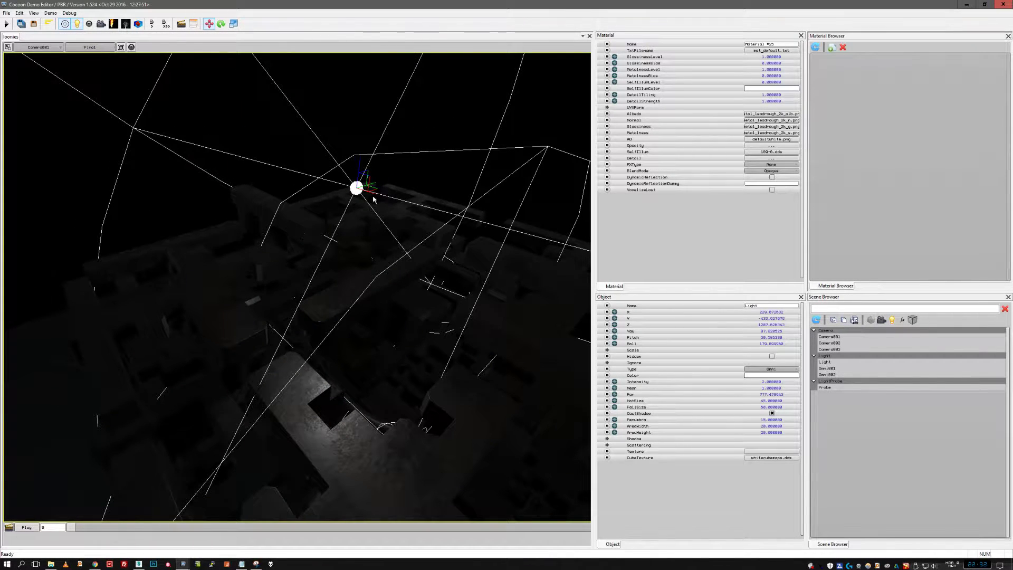
{"action": "middle_click_drag", "start_coordinate": [372, 193], "coordinate": [372, 167]}
{"action": "middle_click_drag", "start_coordinate": [396, 283], "coordinate": [688, 355]}
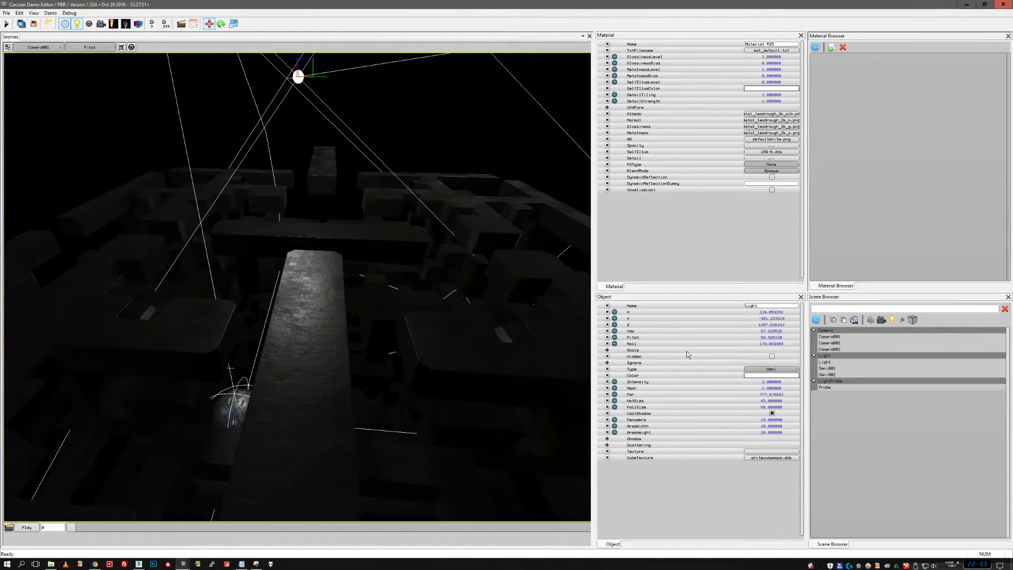
- Refresh the scene object list and set the selected light's intensity to 0
{"action": "left_click", "coordinate": [817, 320]}
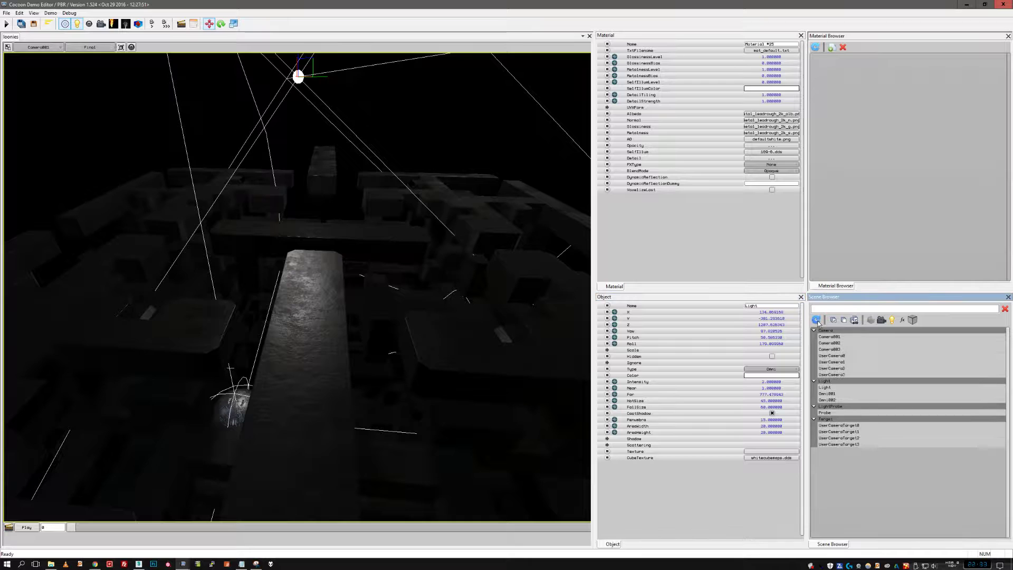
{"action": "left_click", "coordinate": [771, 384]}
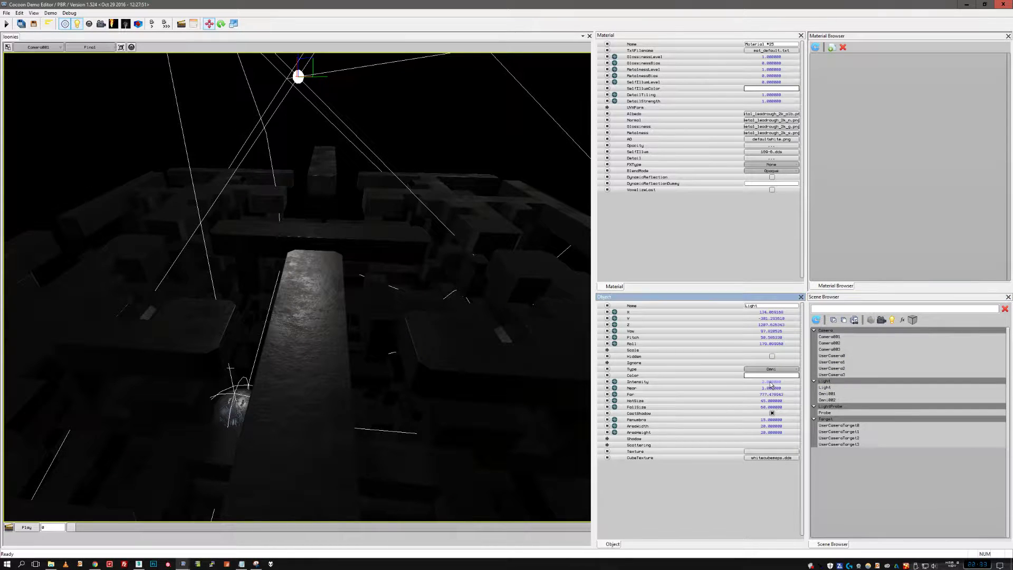
{"action": "key", "text": "Return"}
{"action": "mouse_move", "coordinate": [422, 358]}
{"action": "middle_mouse_down"}
{"action": "mouse_move", "coordinate": [334, 319]}
{"action": "mouse_move", "coordinate": [425, 346]}
{"action": "middle_mouse_up"}
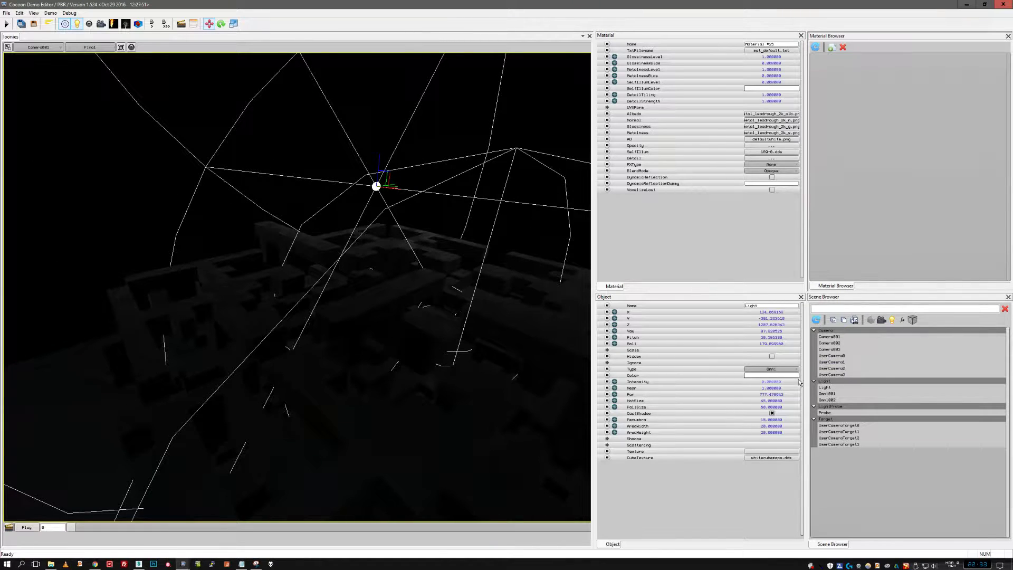
- Select the light probe named Probe and turn off the display of the light outlines
{"action": "left_click", "coordinate": [826, 412]}
{"action": "middle_click_drag", "start_coordinate": [370, 381], "coordinate": [348, 376]}
{"action": "middle_click_drag", "start_coordinate": [361, 324], "coordinate": [312, 296]}
{"action": "scroll", "coordinate": [283, 321], "scroll_direction": "down", "scroll_amount": 6}
{"action": "right_click_drag", "start_coordinate": [312, 299], "coordinate": [324, 317]}
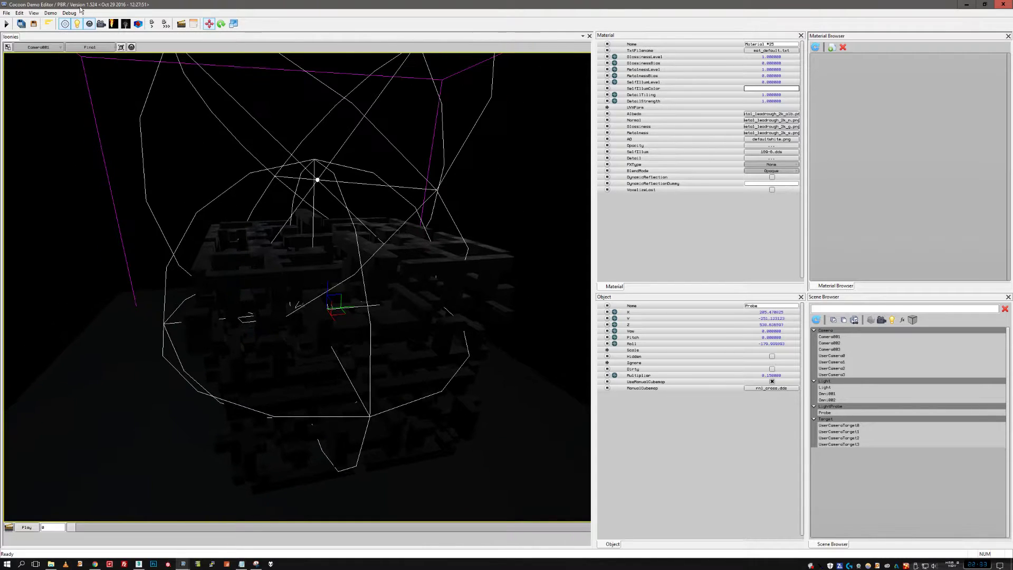
{"action": "left_click", "coordinate": [78, 24]}
{"action": "right_click_drag", "start_coordinate": [210, 229], "coordinate": [324, 124]}
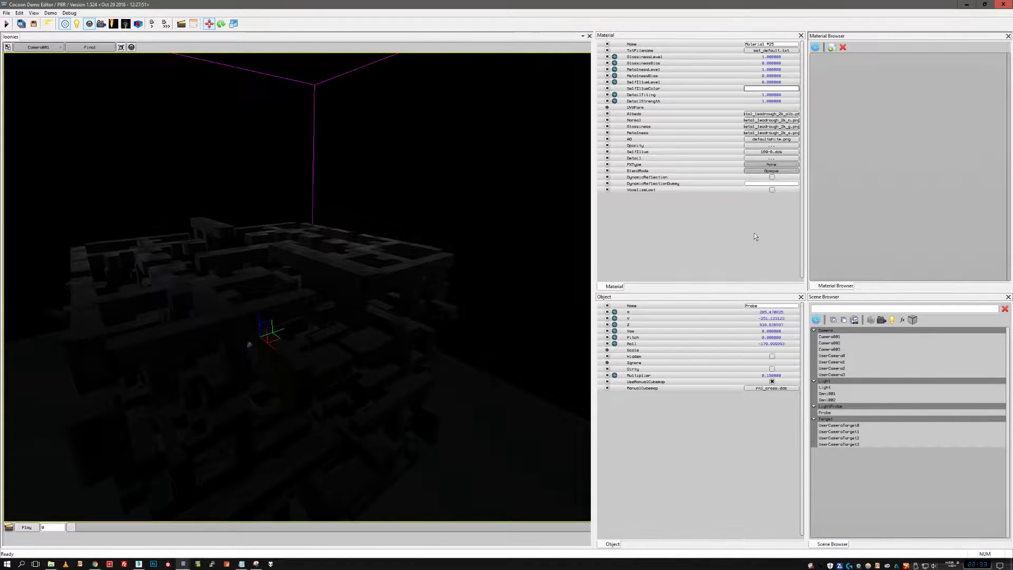
- Try the light probe's multiplier at 0, and bring it back up to 0.1
{"action": "left_click", "coordinate": [827, 414]}
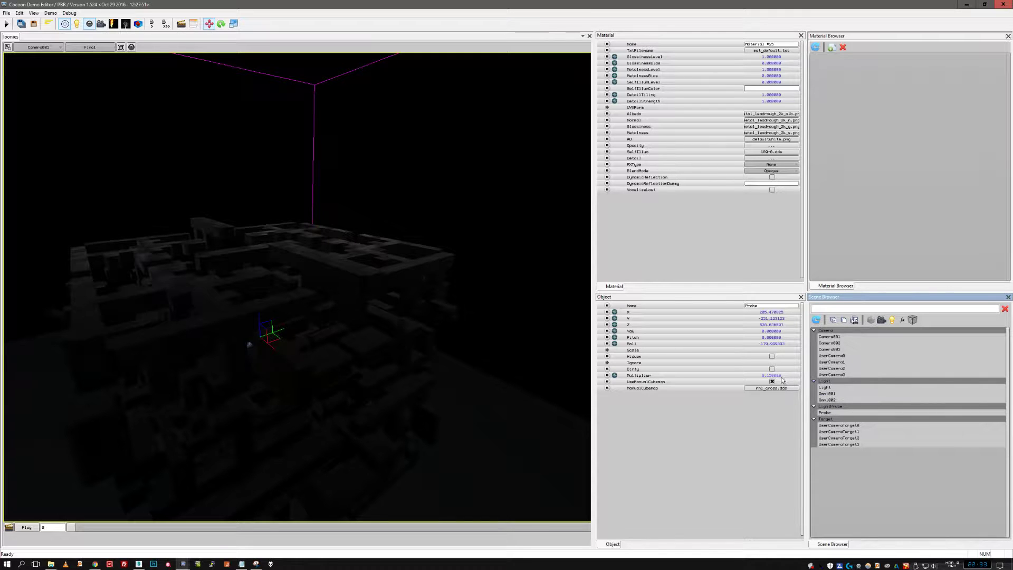
{"action": "left_click", "coordinate": [780, 376]}
{"action": "key", "text": "Delete"}
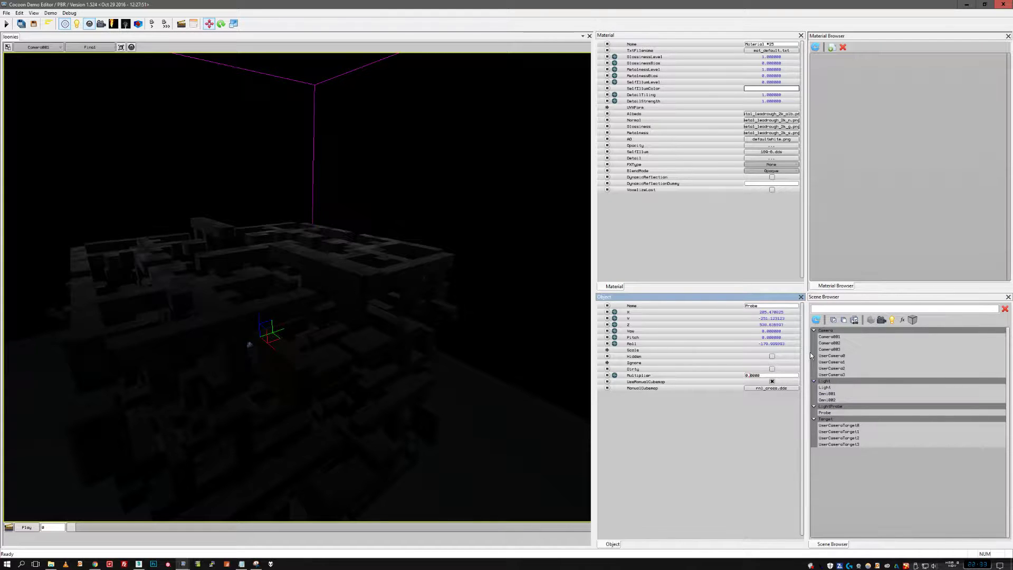
{"action": "key", "text": "Return"}
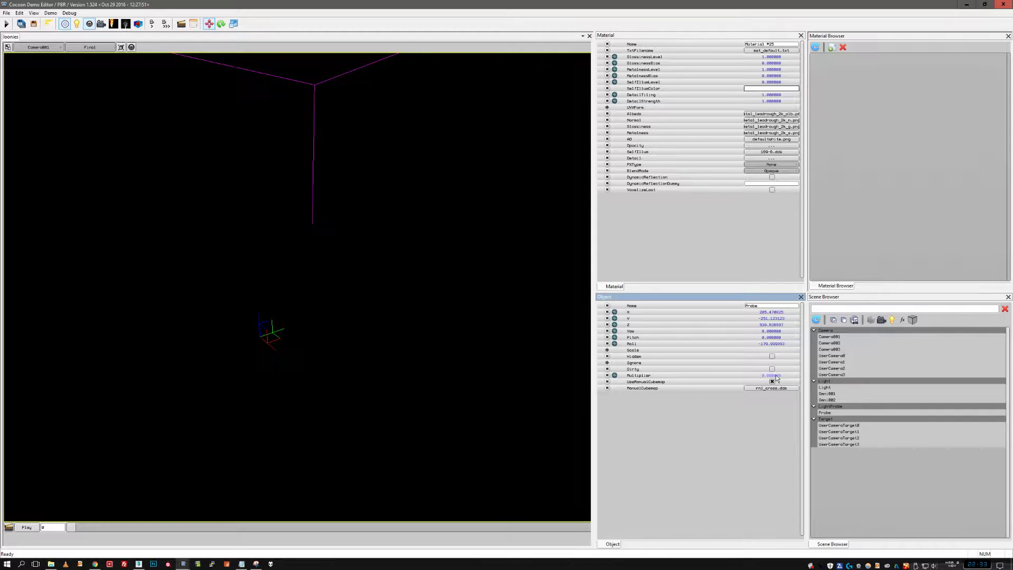
{"action": "key", "text": "Return"}
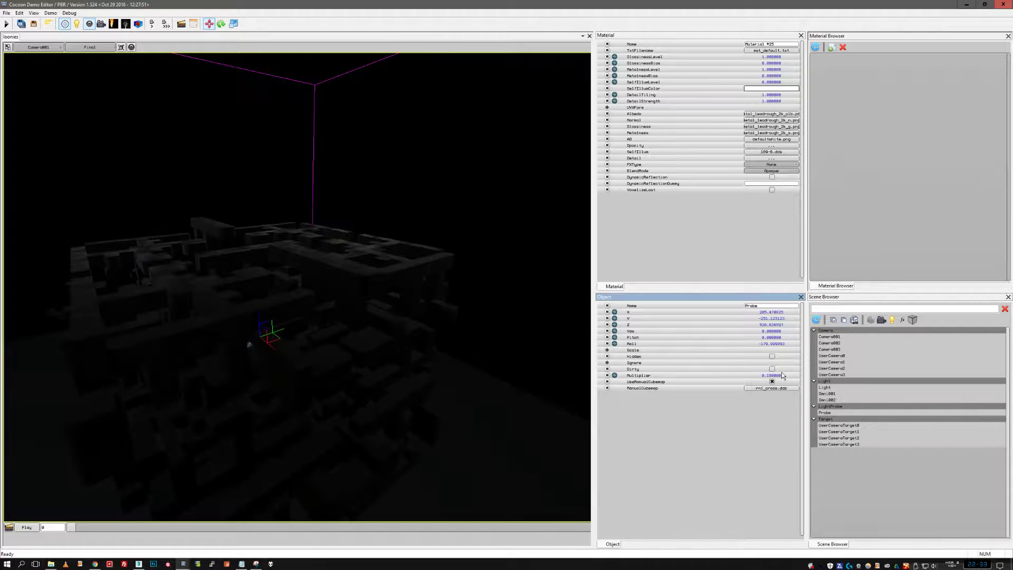
- Add a new GI Voxel object to the scene around the block structure
{"action": "middle_click_drag", "start_coordinate": [393, 392], "coordinate": [409, 372]}
{"action": "right_click_drag", "start_coordinate": [410, 371], "coordinate": [185, 176]}
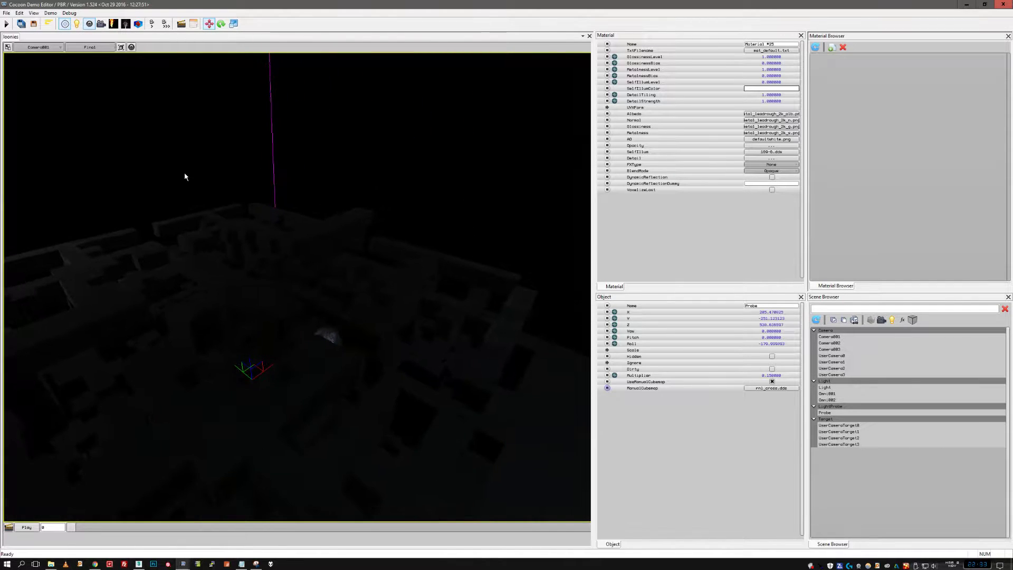
{"action": "middle_click_drag", "start_coordinate": [184, 227], "coordinate": [147, 257]}
{"action": "right_click_drag", "start_coordinate": [148, 257], "coordinate": [169, 251]}
{"action": "right_click", "coordinate": [234, 250]}
{"action": "mouse_move", "coordinate": [278, 265]}
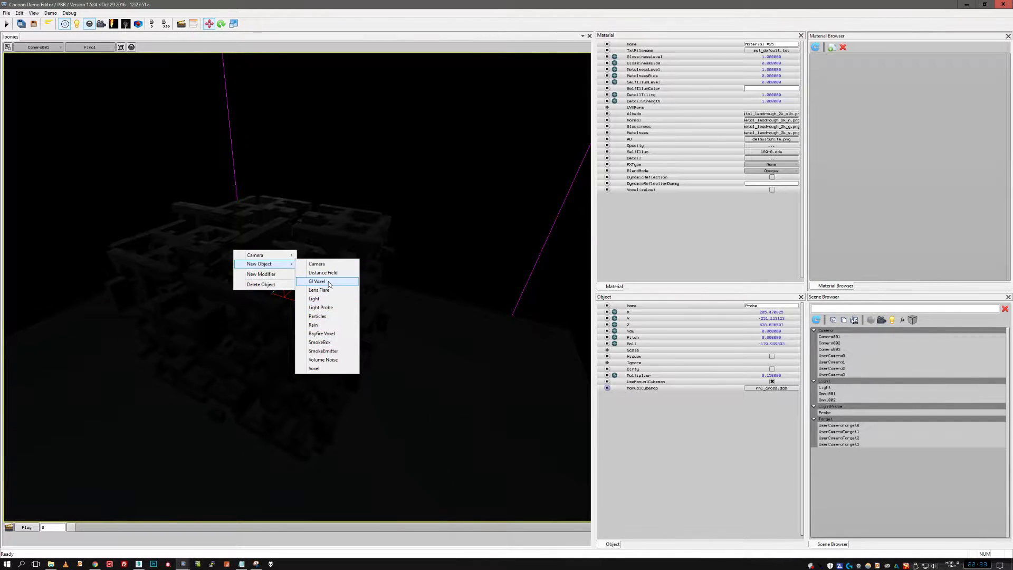
{"action": "left_click", "coordinate": [328, 283]}
{"action": "left_click", "coordinate": [515, 309]}
- Refresh the scene object list, select the new GIVoxel object, and hide the light probe's outline
{"action": "right_click_drag", "start_coordinate": [515, 308], "coordinate": [411, 288]}
{"action": "left_click", "coordinate": [813, 318]}
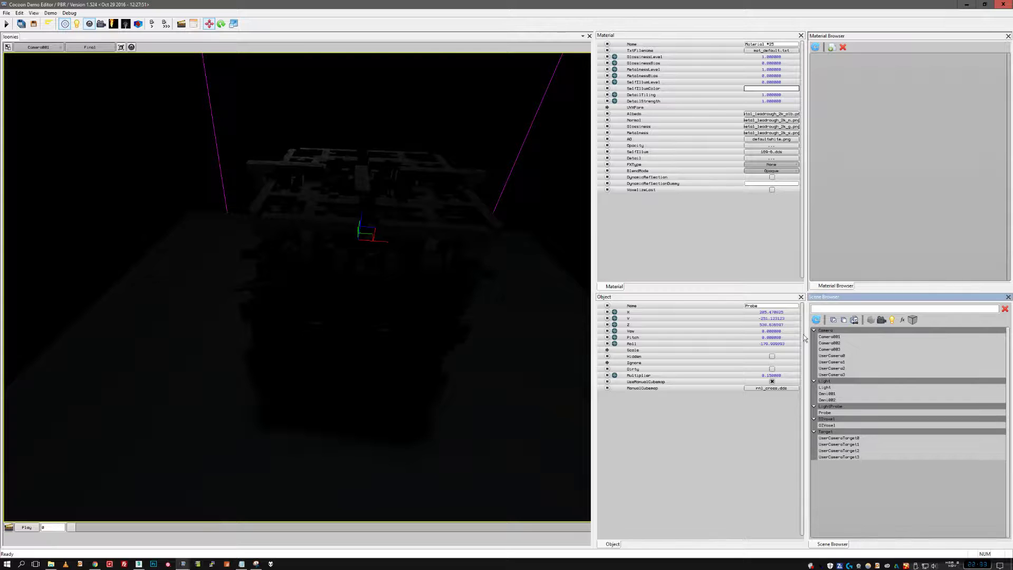
{"action": "left_click", "coordinate": [834, 426]}
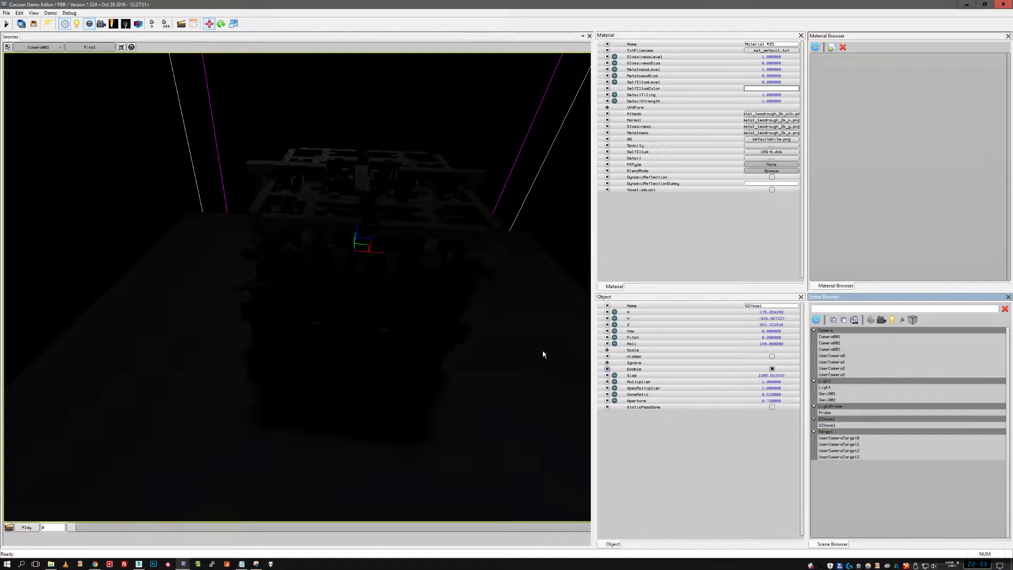
{"action": "right_click_drag", "start_coordinate": [208, 238], "coordinate": [222, 217]}
{"action": "key", "text": "s"}
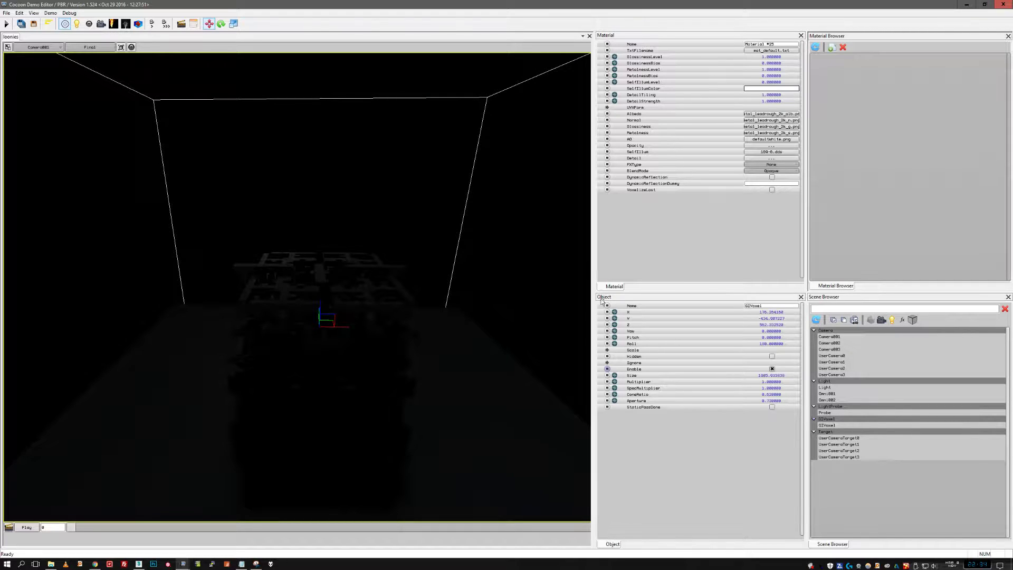
- Set the GI voxel's SpecMultiplier to 0 and raise its Multiplier to about 50
{"action": "left_click", "coordinate": [774, 393]}
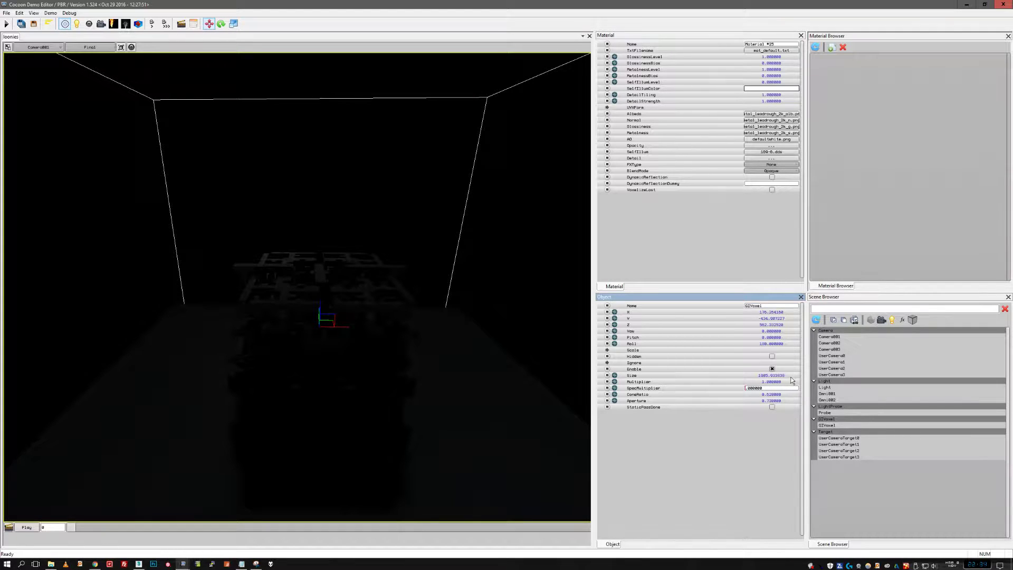
{"action": "key", "text": "Return"}
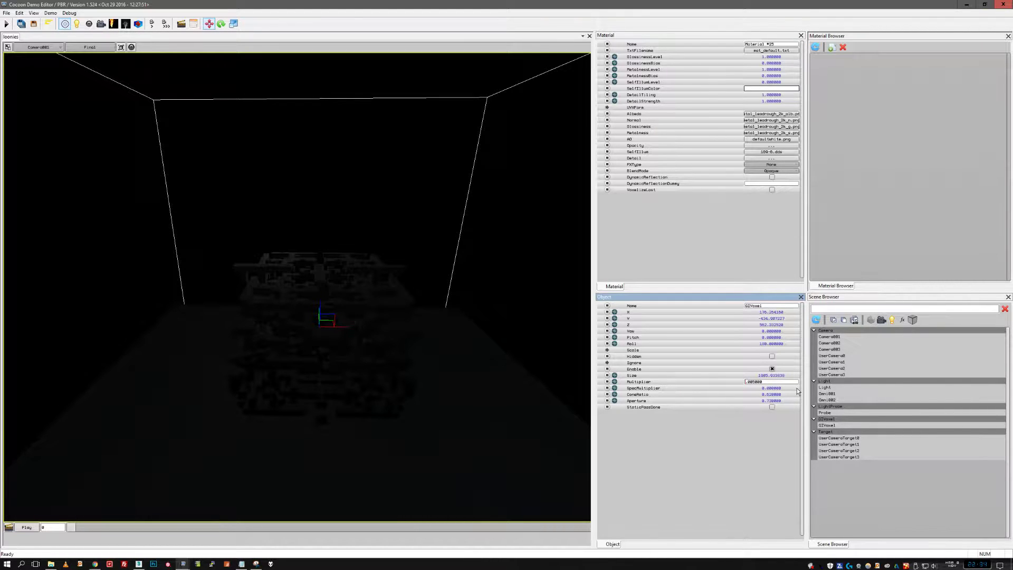
{"action": "middle_click_drag", "start_coordinate": [356, 316], "coordinate": [495, 286]}
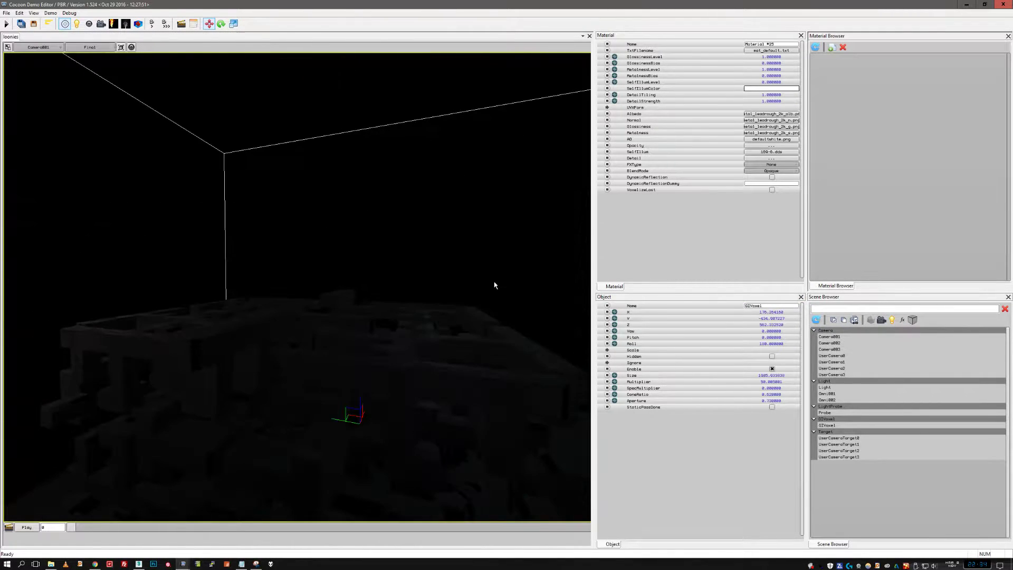
- Refresh the material list and set the SelfIllumLevel of Material #26 to 1
{"action": "left_click", "coordinate": [815, 47]}
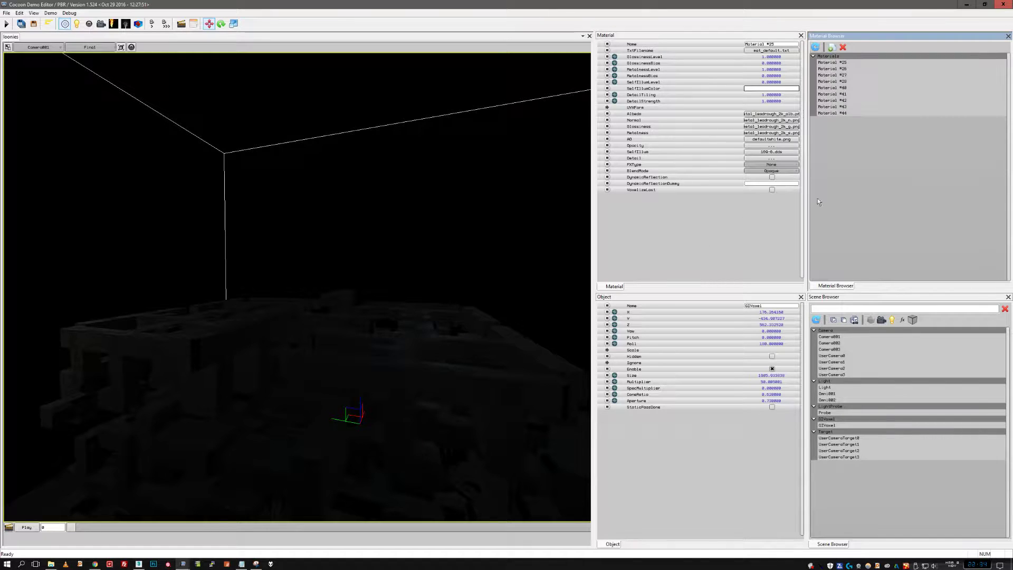
{"action": "left_click", "coordinate": [839, 69]}
{"action": "left_click", "coordinate": [780, 83]}
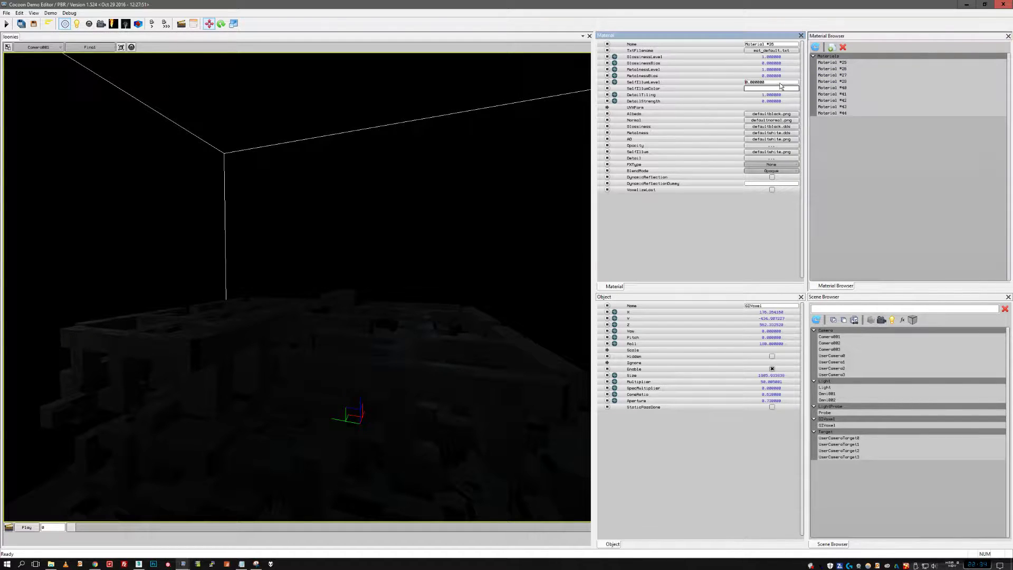
{"action": "key", "text": "Return"}
{"action": "middle_click_drag", "start_coordinate": [372, 263], "coordinate": [401, 368]}
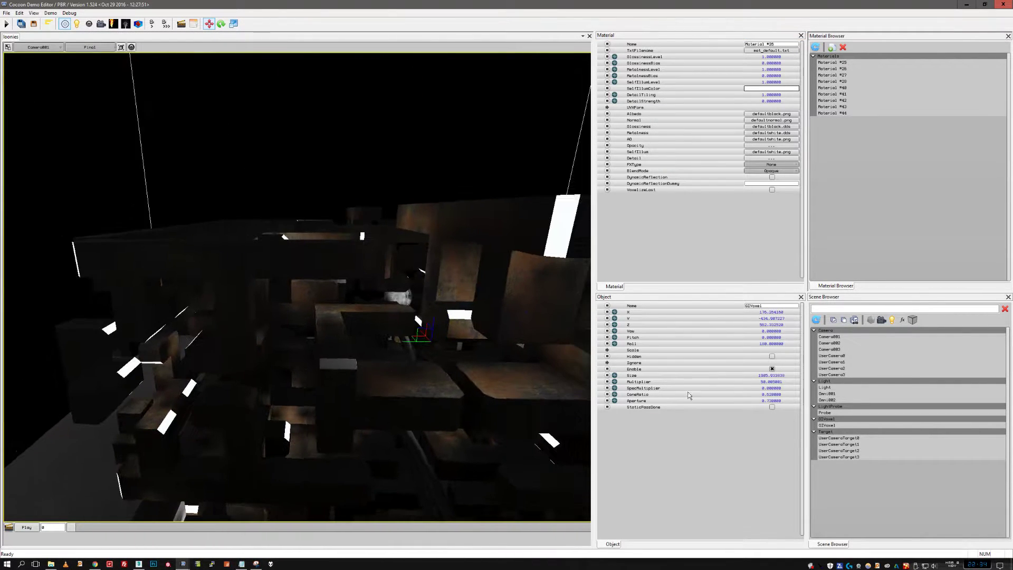
- Disable and re-enable the GI voxel to compare the scene with and without its bounced light
{"action": "left_click", "coordinate": [771, 370]}
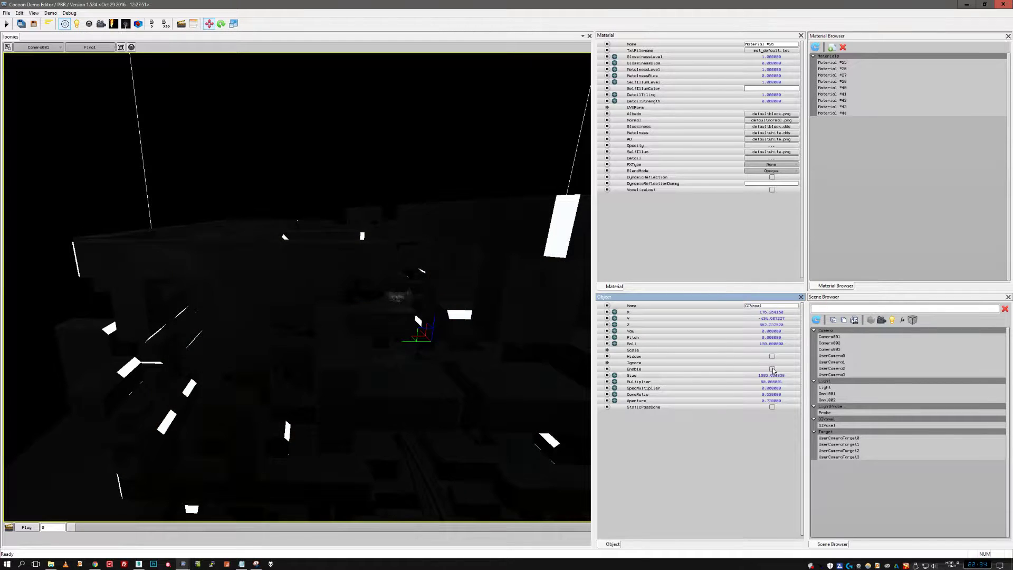
{"action": "left_click", "coordinate": [772, 370]}
{"action": "middle_click_drag", "start_coordinate": [365, 345], "coordinate": [325, 359]}
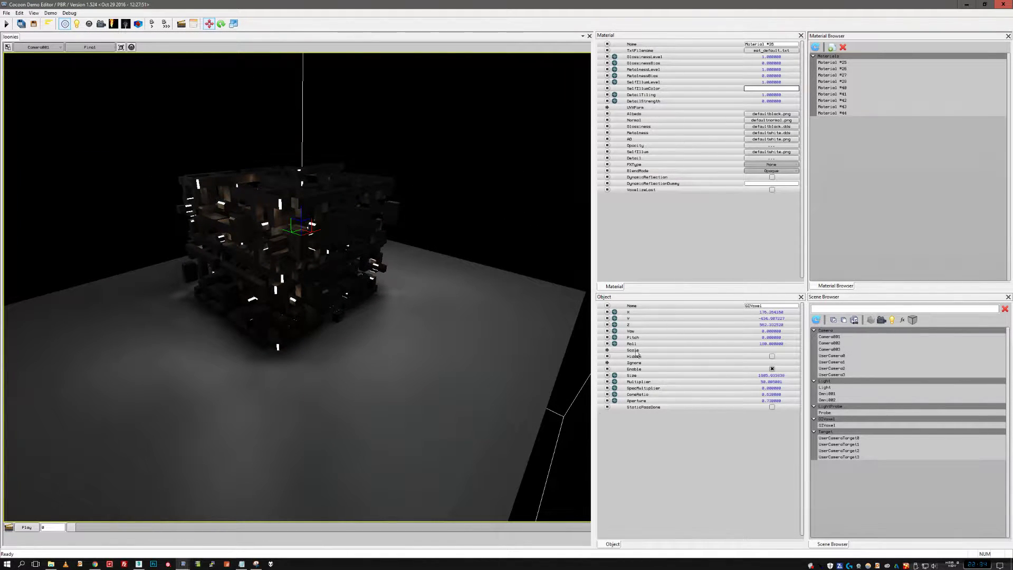
- Shrink the GI voxel volume to fit closely around the block structure, checking its extent with the temporary voxel preview
{"action": "left_click_drag", "start_coordinate": [773, 376], "coordinate": [686, 391]}
{"action": "middle_click_drag", "start_coordinate": [376, 378], "coordinate": [285, 248]}
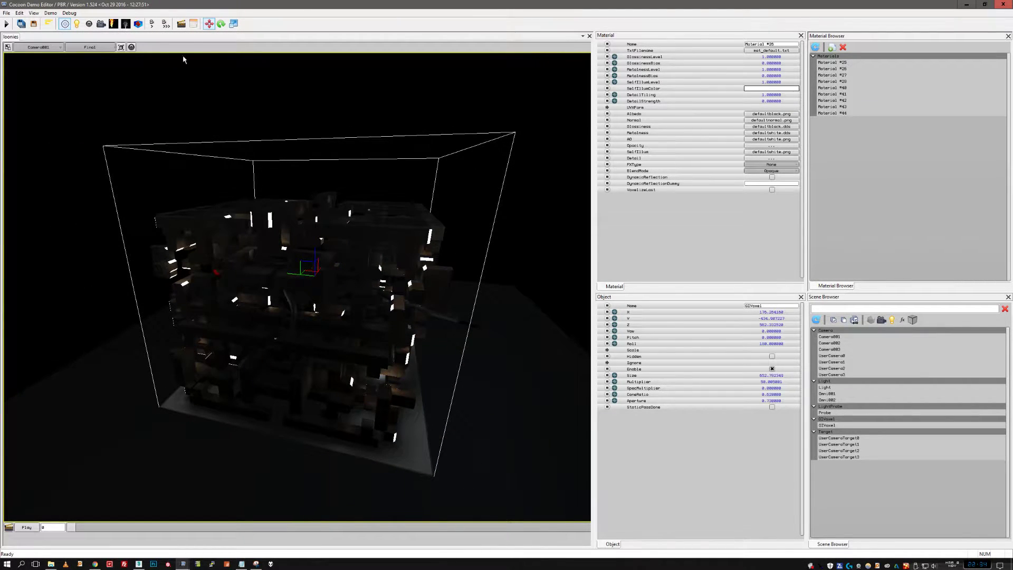
{"action": "left_click", "coordinate": [139, 24]}
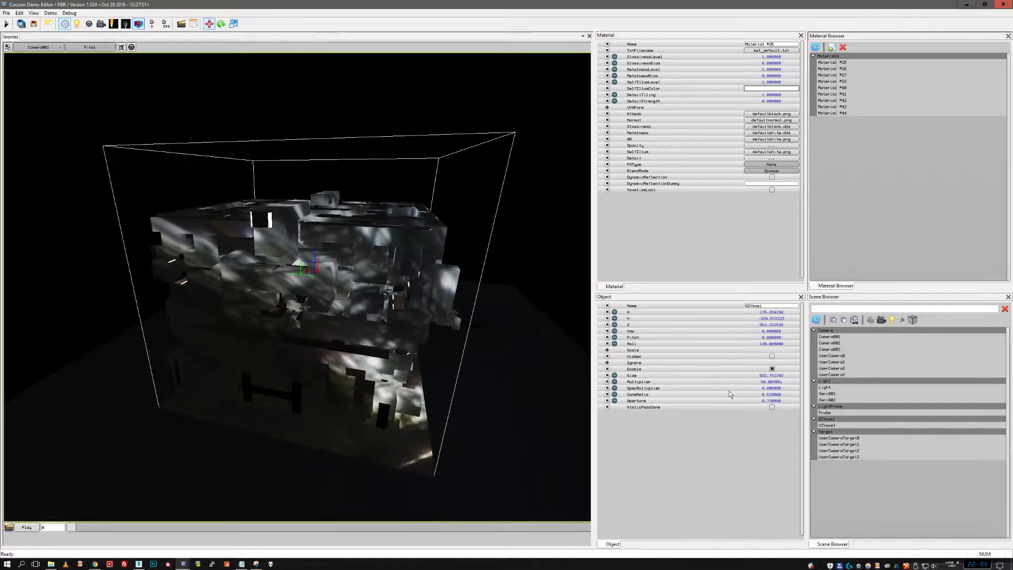
{"action": "left_click_drag", "start_coordinate": [766, 377], "coordinate": [693, 378]}
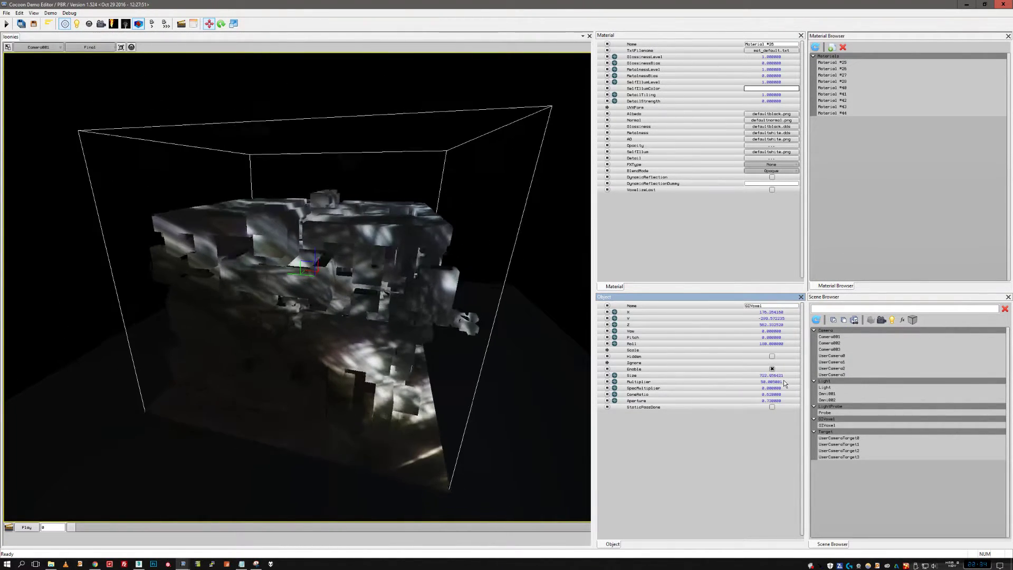
{"action": "left_click", "coordinate": [139, 24]}
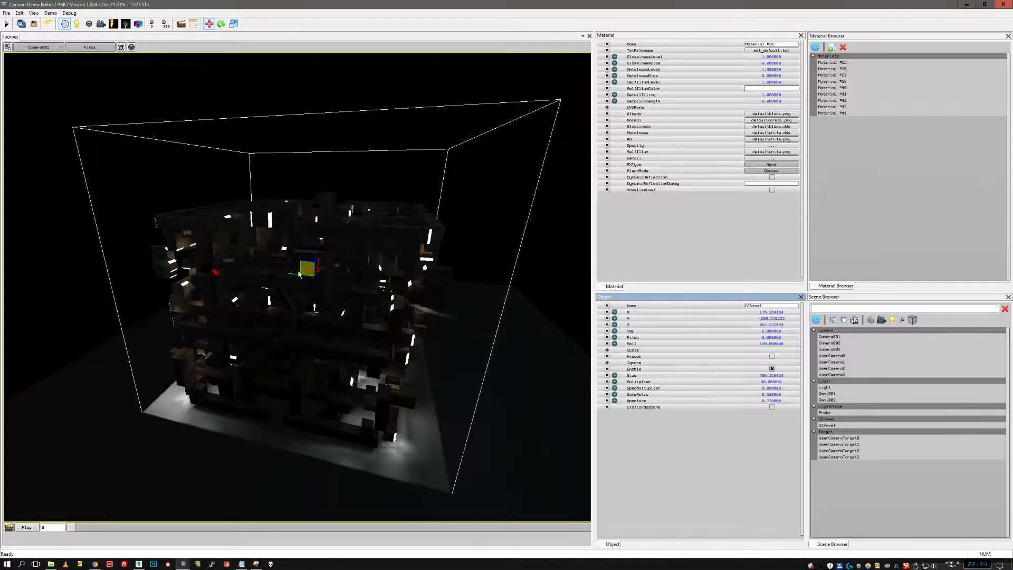
- Shift the GI voxel volume horizontally and lower it so it fits around the block structure
{"action": "left_click_drag", "start_coordinate": [296, 275], "coordinate": [288, 272]}
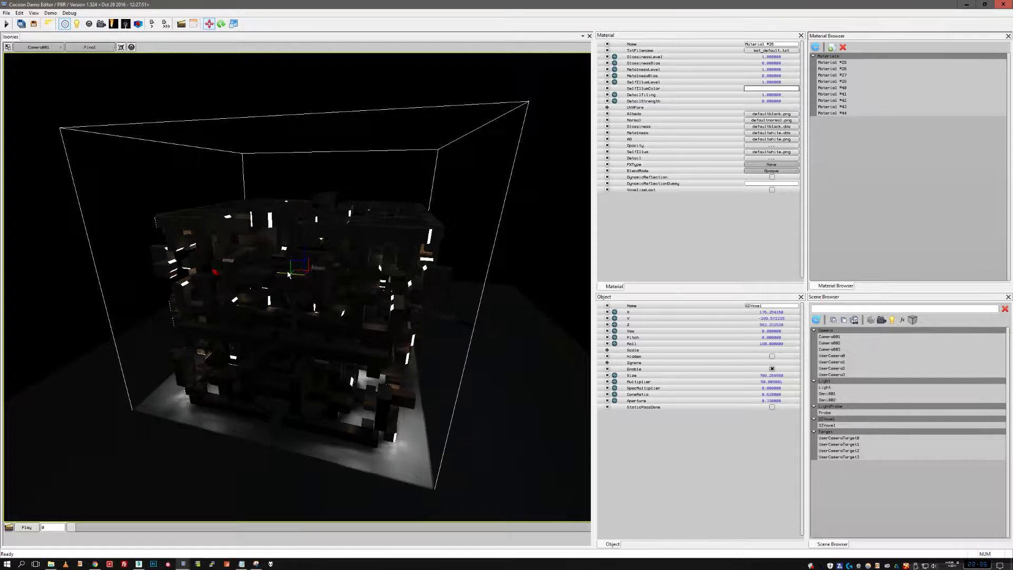
{"action": "middle_click_drag", "start_coordinate": [287, 273], "coordinate": [439, 299]}
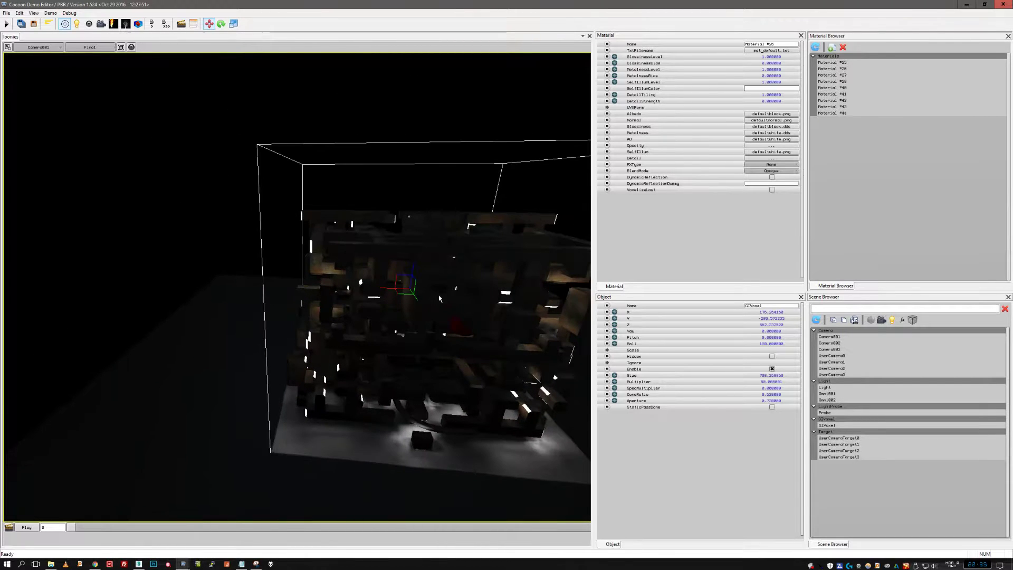
{"action": "left_click_drag", "start_coordinate": [414, 269], "coordinate": [414, 286]}
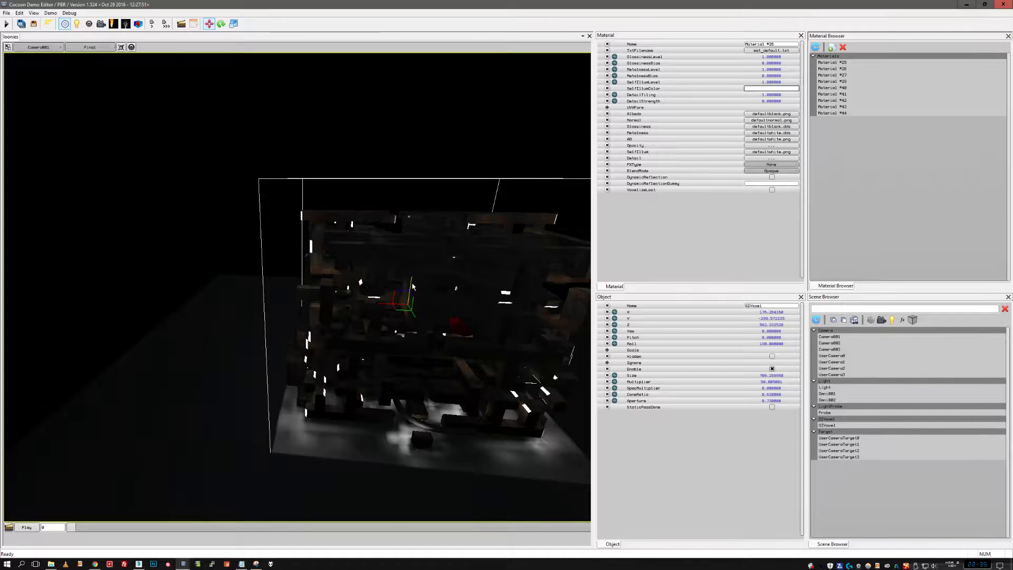
{"action": "right_click_drag", "start_coordinate": [422, 363], "coordinate": [160, 153]}
{"action": "left_click", "coordinate": [49, 24]}
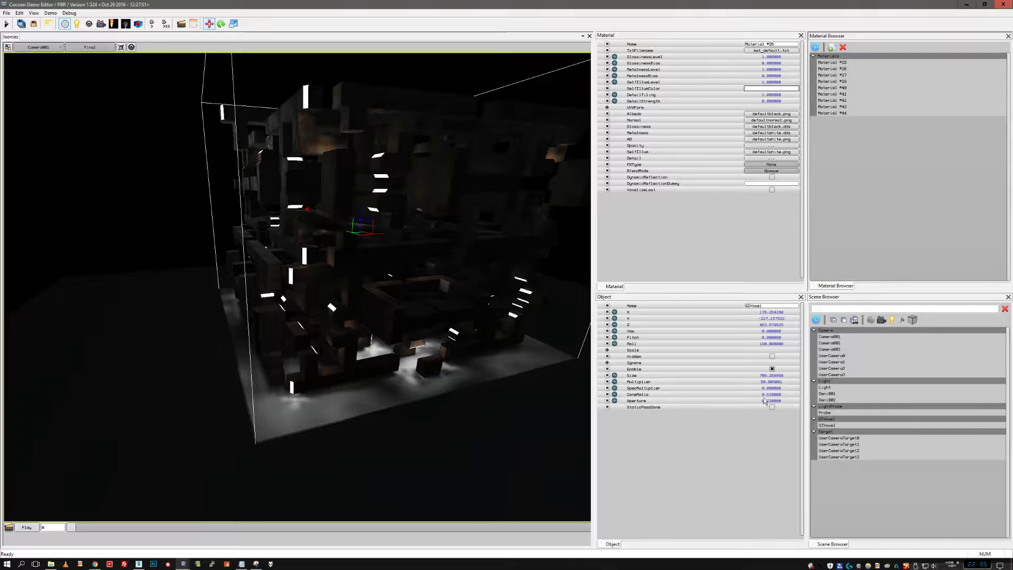
- Raise the GI voxel's ConeRatio to about 1.57 and inspect the lighting up close
{"action": "mouse_move", "coordinate": [772, 397]}
{"action": "left_mouse_down"}
{"action": "mouse_move", "coordinate": [729, 391]}
{"action": "mouse_move", "coordinate": [1011, 381]}
{"action": "left_mouse_up"}
{"action": "right_click_drag", "start_coordinate": [419, 366], "coordinate": [309, 287]}
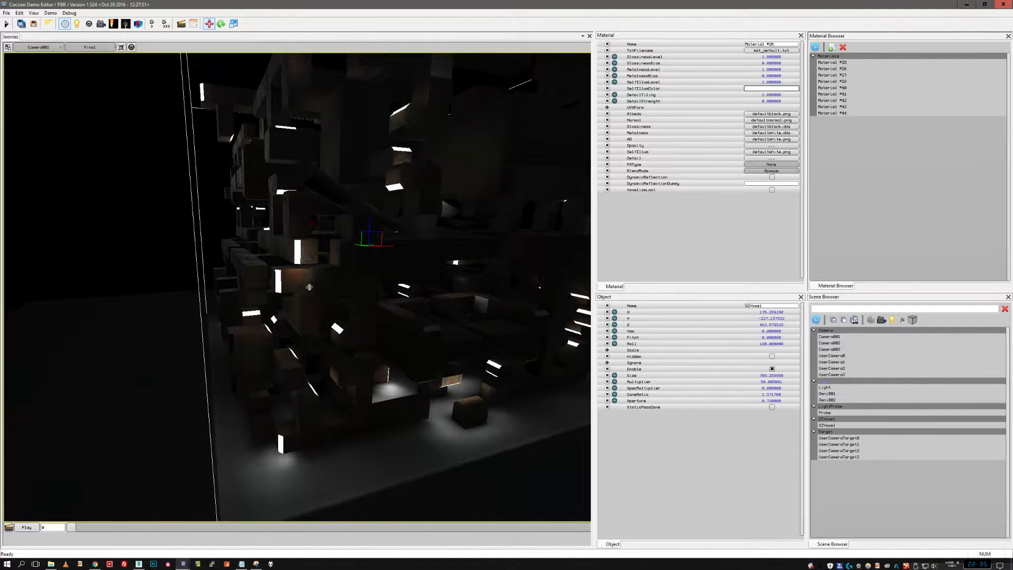
- Raise the SelfIllumLevel of the blue Material #27 and inspect its glow inside the block structure
{"action": "right_click_drag", "start_coordinate": [337, 337], "coordinate": [303, 317]}
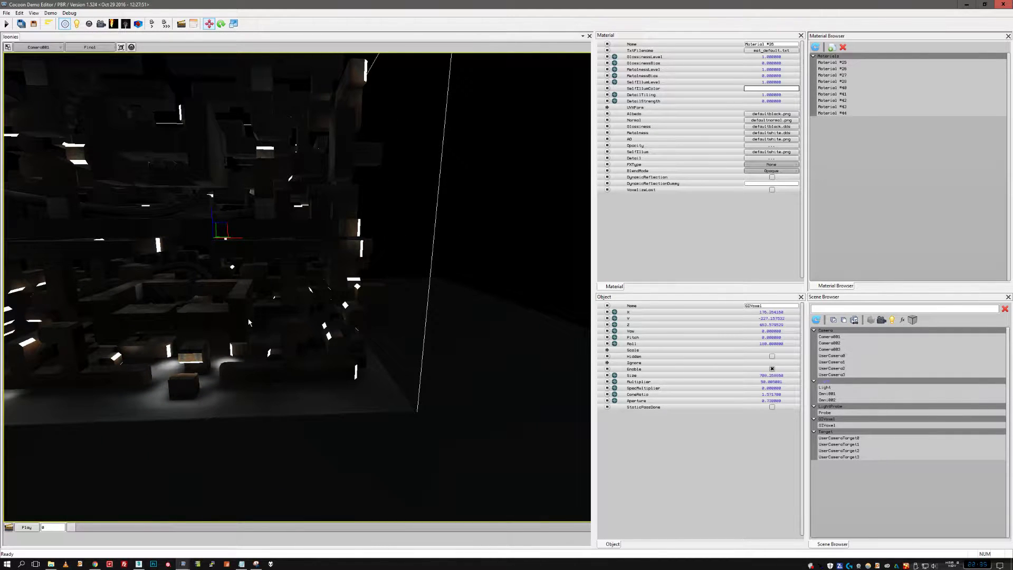
{"action": "left_click", "coordinate": [840, 75]}
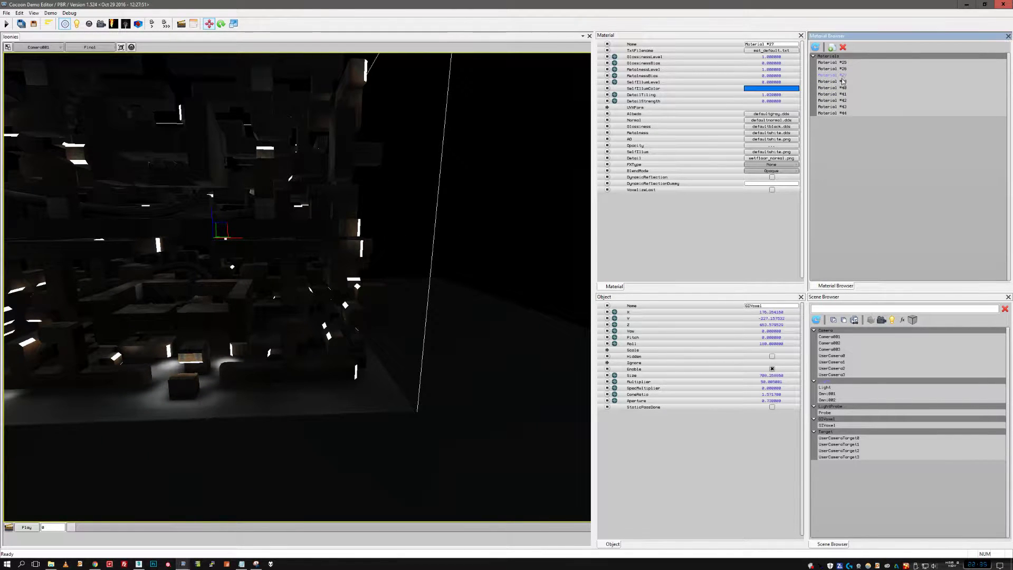
{"action": "left_click", "coordinate": [778, 83]}
{"action": "key", "text": "Return"}
{"action": "middle_click_drag", "start_coordinate": [262, 193], "coordinate": [245, 204]}
{"action": "left_click_drag", "start_coordinate": [772, 83], "coordinate": [818, 99]}
{"action": "left_click_drag", "start_coordinate": [710, 118], "coordinate": [780, 104]}
{"action": "middle_click_drag", "start_coordinate": [296, 296], "coordinate": [256, 350]}
{"action": "key", "text": "w"}
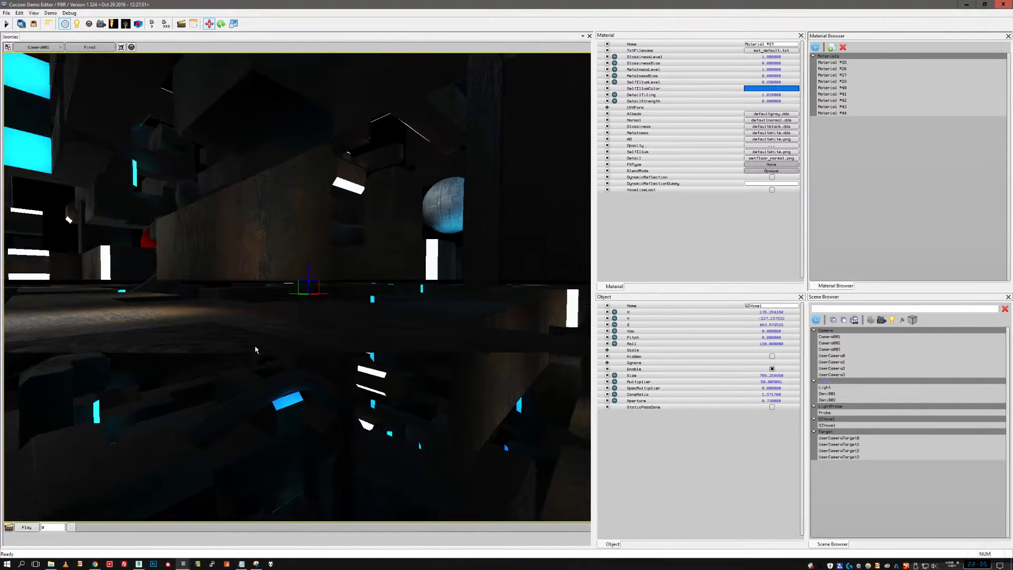
{"action": "scroll", "coordinate": [293, 313], "scroll_direction": "down", "scroll_amount": 10}
{"action": "middle_click_drag", "start_coordinate": [292, 312], "coordinate": [252, 314]}
- Set the red sphere's SelfIllumLevel to 1 and inspect the red light it casts on the surrounding blocks
{"action": "scroll", "coordinate": [218, 306], "scroll_direction": "up", "scroll_amount": 8}
{"action": "scroll", "coordinate": [218, 305], "scroll_direction": "up", "scroll_amount": 6}
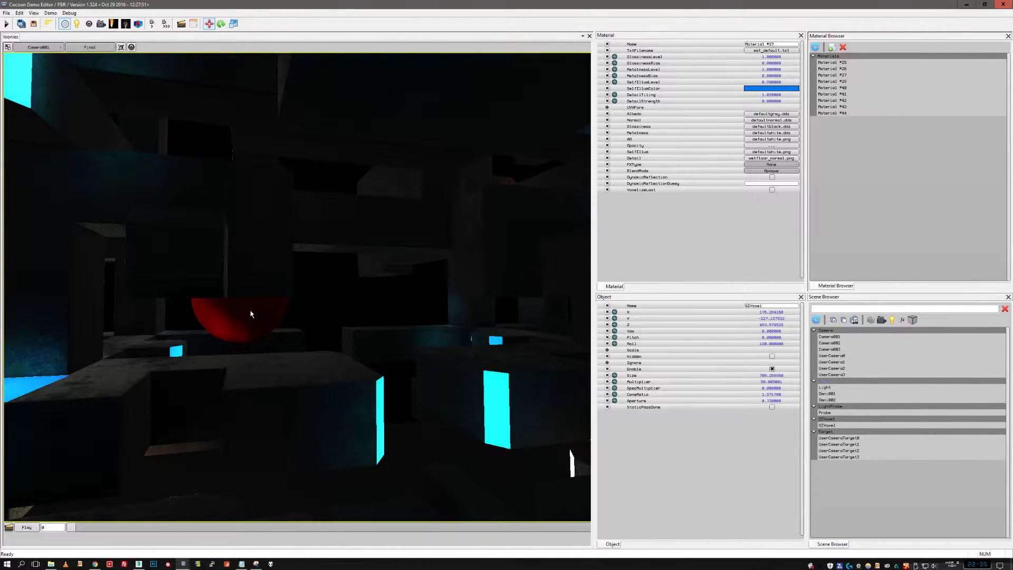
{"action": "left_click", "coordinate": [252, 315]}
{"action": "left_click", "coordinate": [773, 83]}
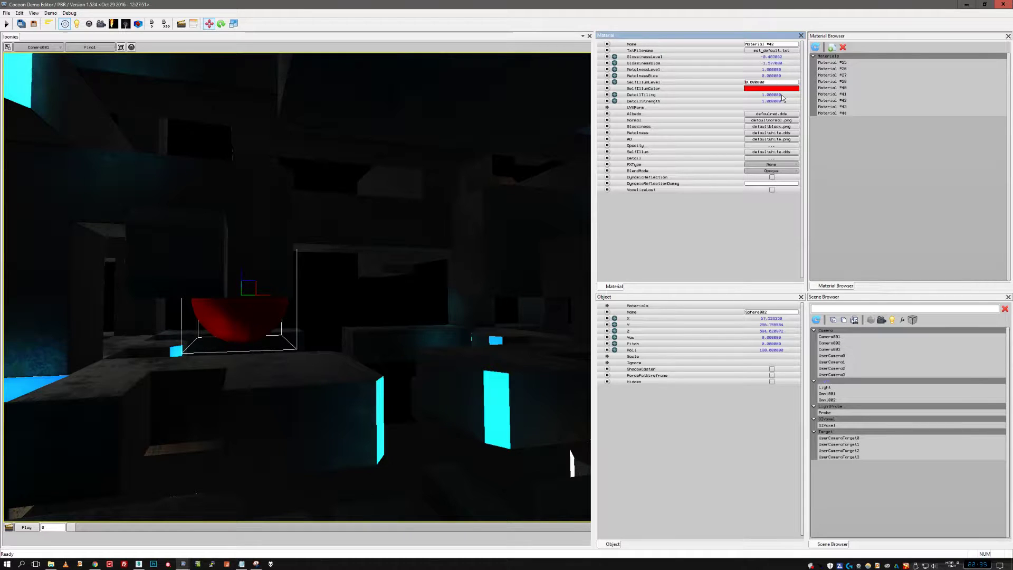
{"action": "key", "text": "Return"}
{"action": "scroll", "coordinate": [325, 294], "scroll_direction": "down", "scroll_amount": 5}
{"action": "middle_click_drag", "start_coordinate": [326, 294], "coordinate": [291, 296]}
{"action": "scroll", "coordinate": [361, 335], "scroll_direction": "down", "scroll_amount": 5}
{"action": "scroll", "coordinate": [289, 297], "scroll_direction": "down", "scroll_amount": 10}
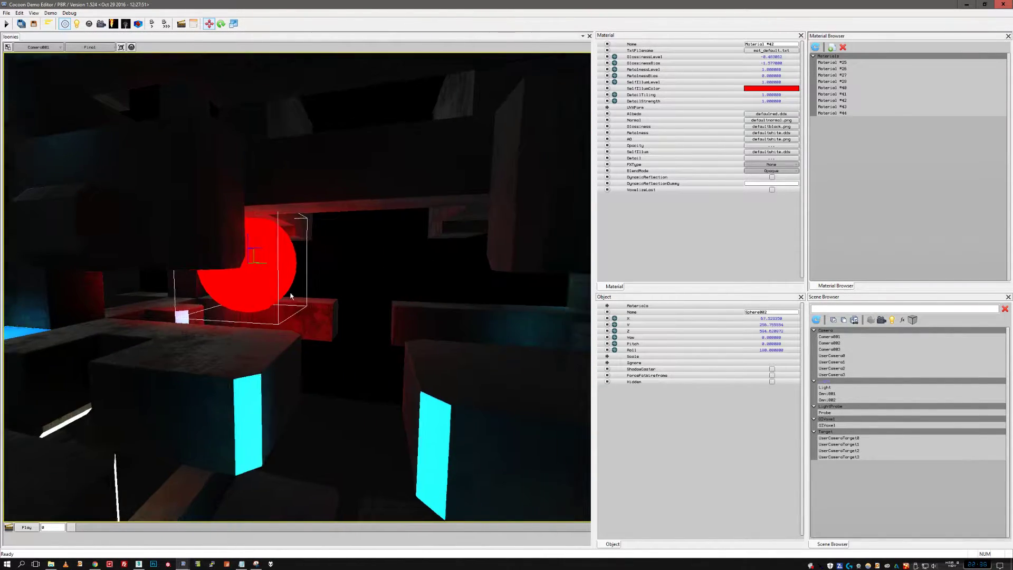
- Give the curved tube's Material #44 the self-illumination texture 168.png and a SelfIllumLevel of 1, checking the glow between the blocks
{"action": "scroll", "coordinate": [287, 296], "scroll_direction": "down", "scroll_amount": 15}
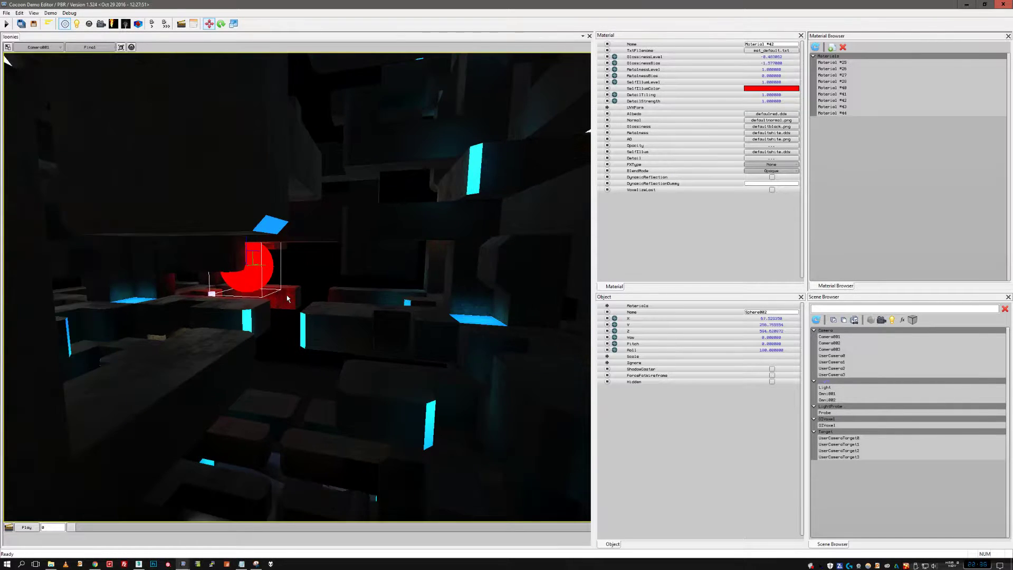
{"action": "scroll", "coordinate": [288, 296], "scroll_direction": "down", "scroll_amount": 5}
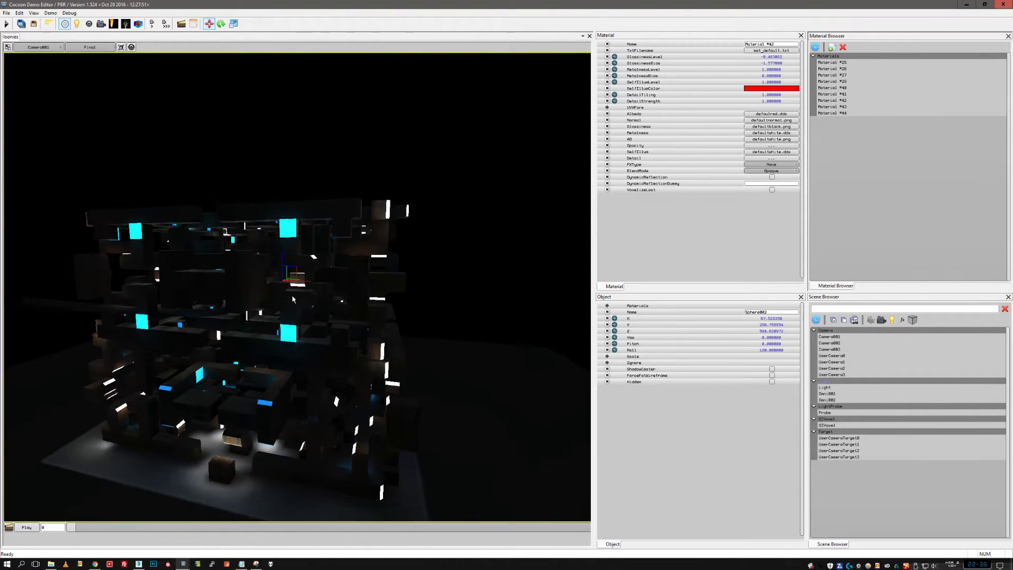
{"action": "middle_click_drag", "start_coordinate": [292, 295], "coordinate": [299, 306]}
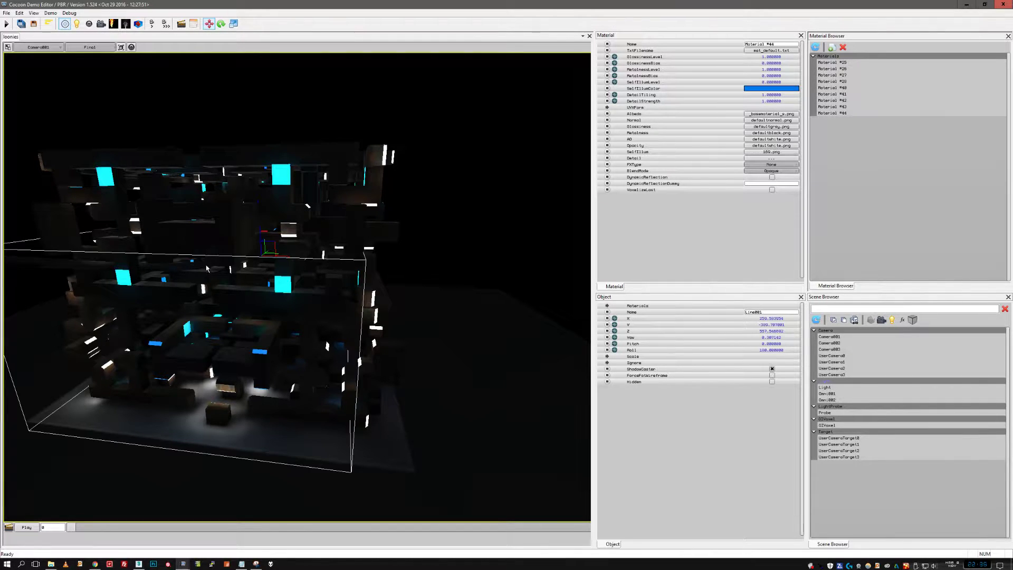
{"action": "left_click", "coordinate": [780, 153]}
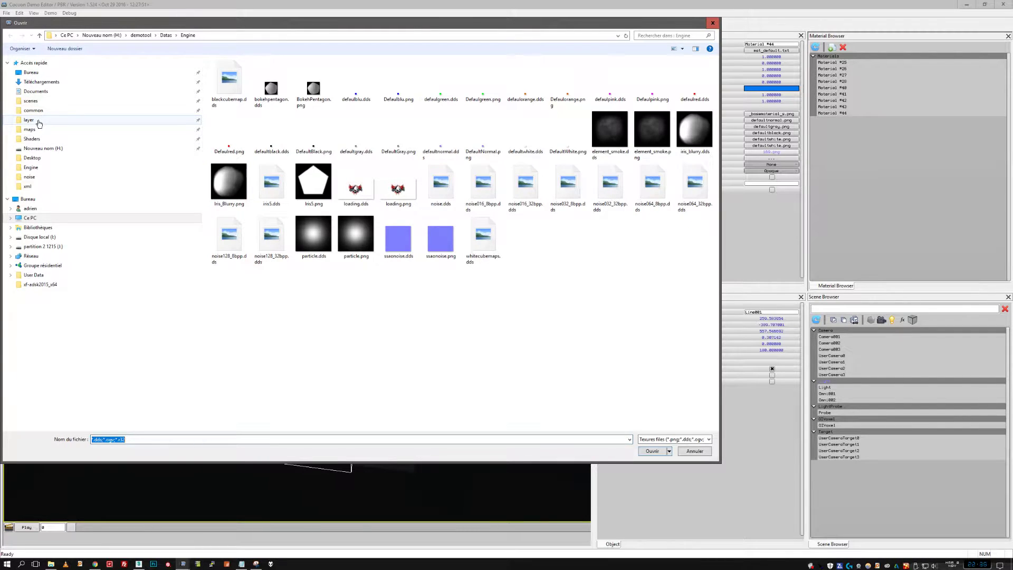
{"action": "left_click", "coordinate": [29, 120]}
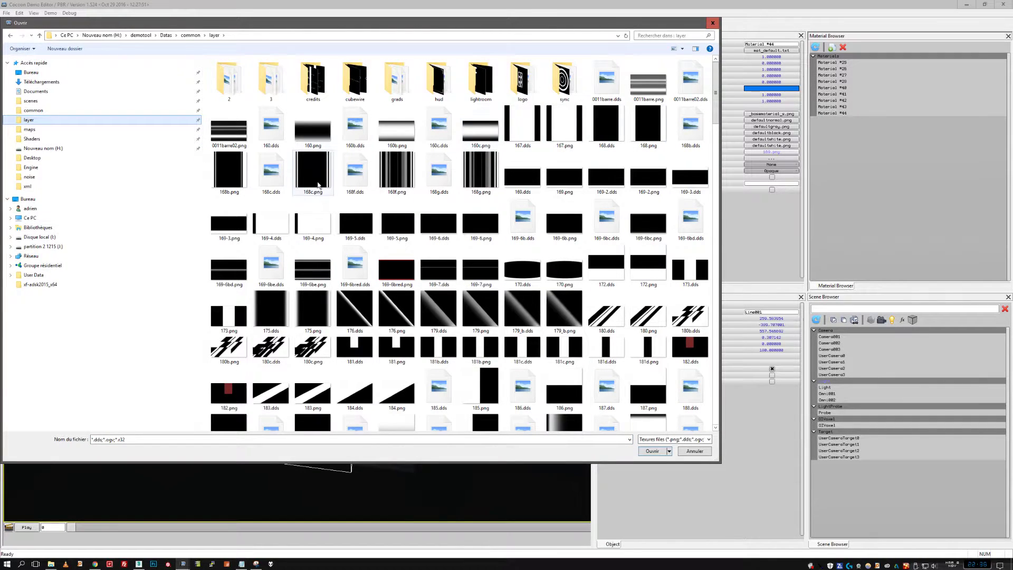
{"action": "double_click", "coordinate": [645, 128]}
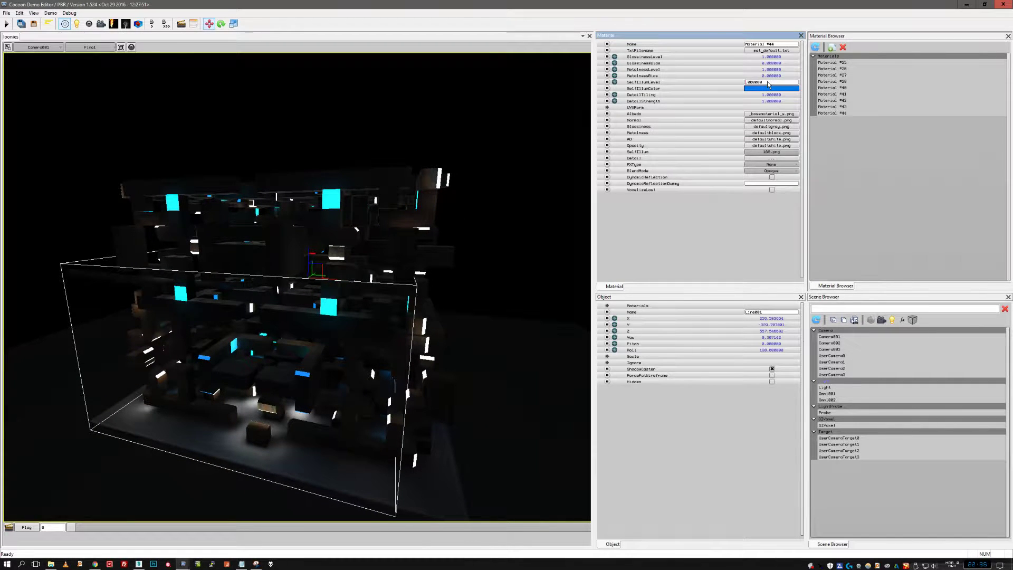
{"action": "key", "text": "w"}
{"action": "right_click_drag", "start_coordinate": [320, 291], "coordinate": [344, 286]}
{"action": "key", "text": "s"}
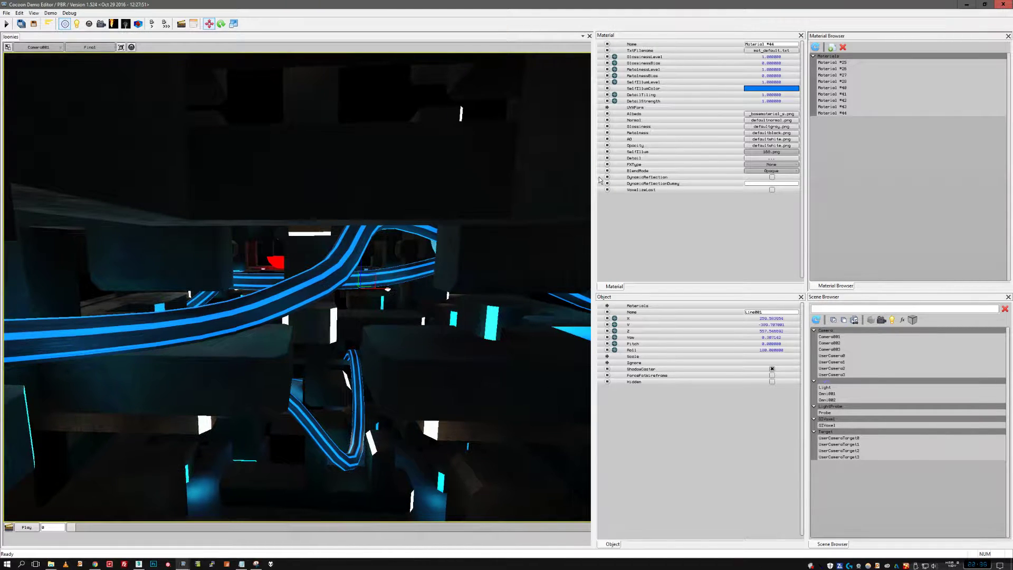
- Change the self-illumination color of the curved tube's material to red
{"action": "left_click", "coordinate": [762, 89]}
{"action": "left_click", "coordinate": [167, 93]}
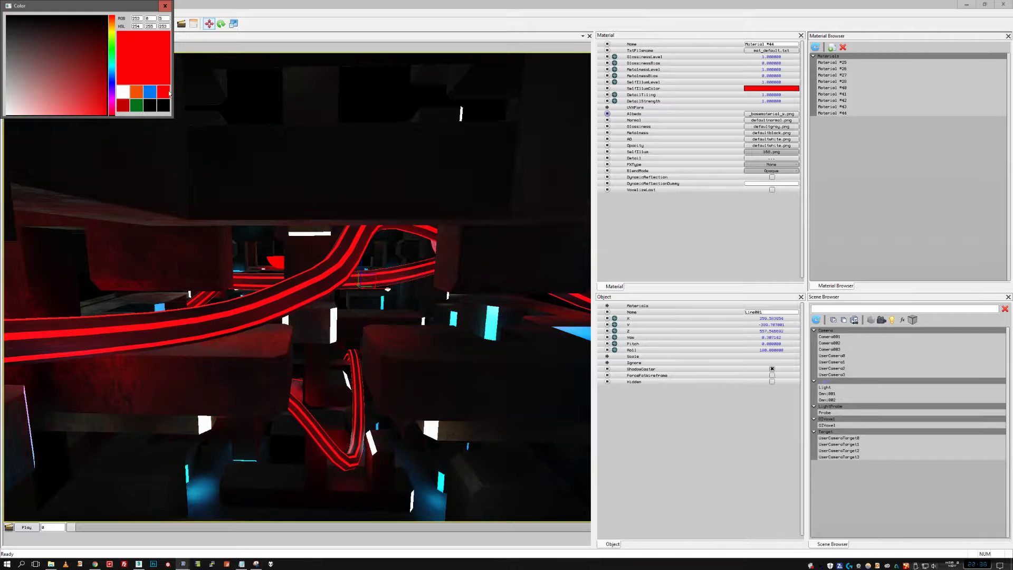
{"action": "left_click", "coordinate": [165, 7]}
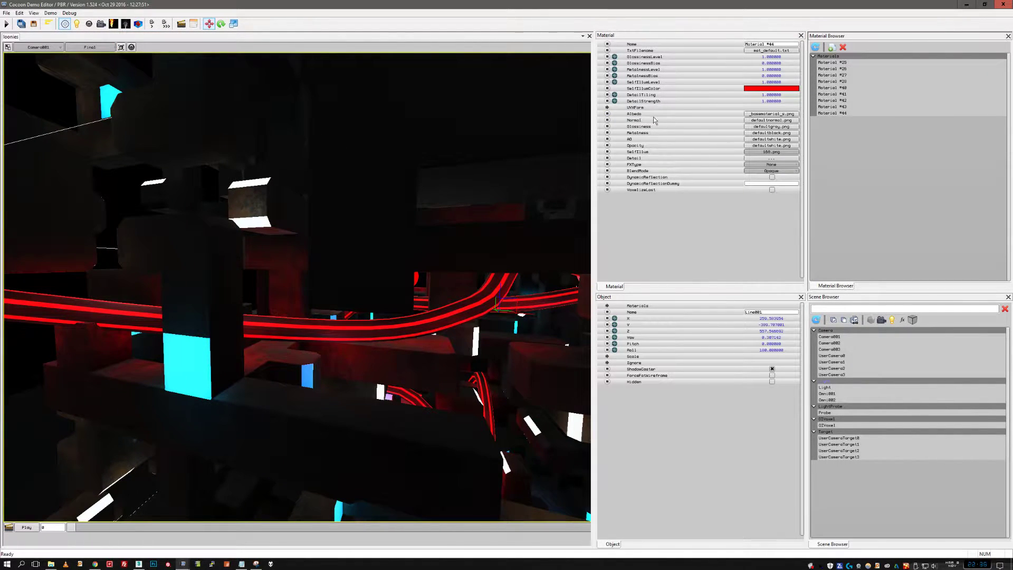
- Shift the horizontal offset of the tube's SelfIllum texture and replace that texture with 169.png
{"action": "left_click", "coordinate": [607, 107]}
{"action": "left_click", "coordinate": [613, 152]}
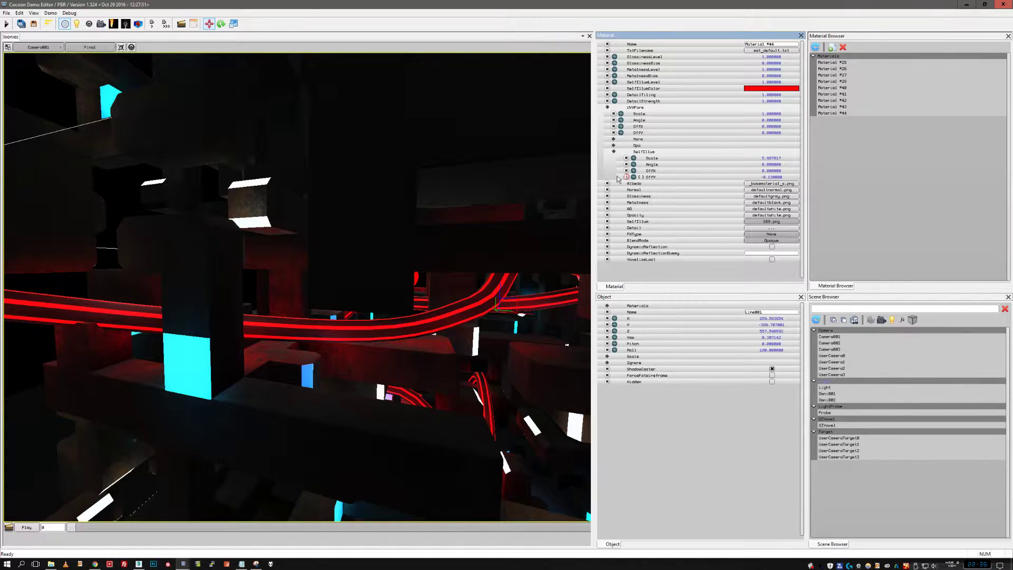
{"action": "left_click_drag", "start_coordinate": [716, 172], "coordinate": [635, 179]}
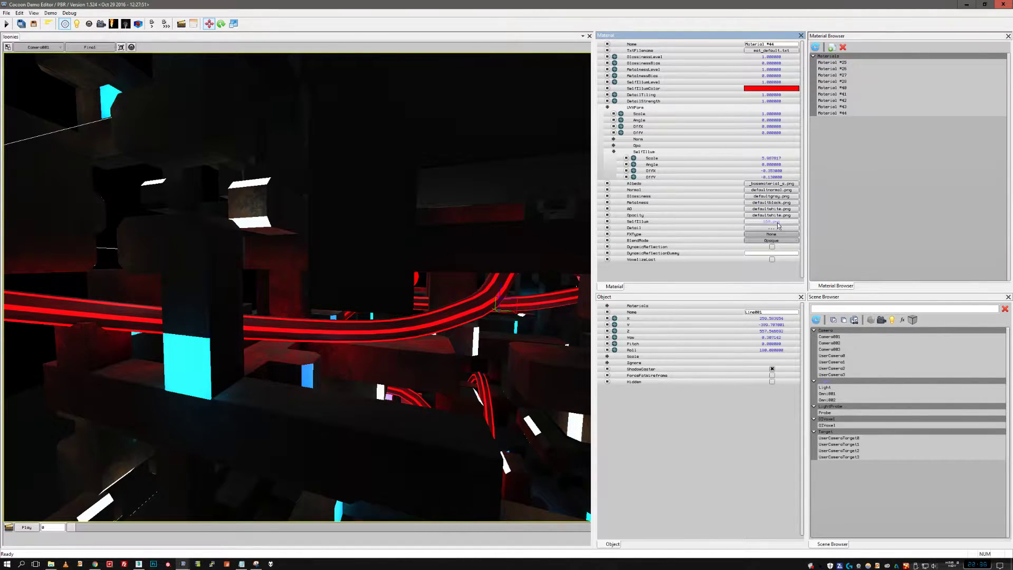
{"action": "left_click", "coordinate": [778, 223]}
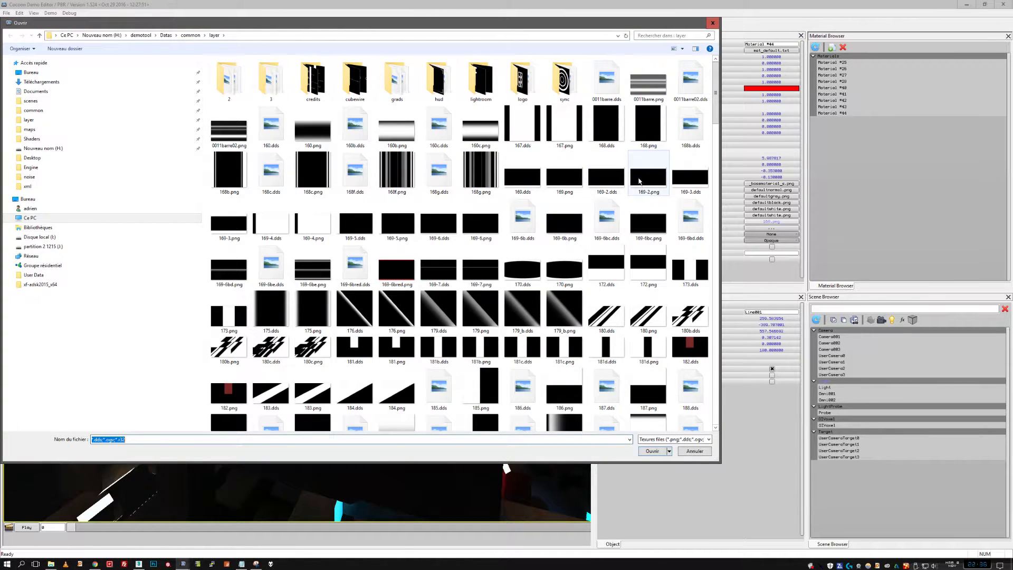
{"action": "double_click", "coordinate": [577, 178]}
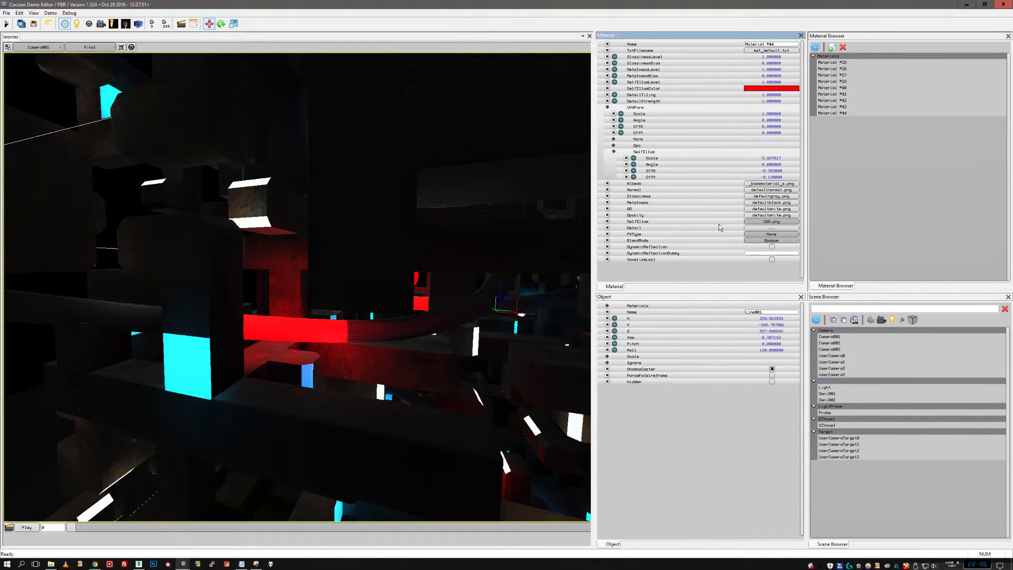
- Set the tube's SelfIllum vertical offset to about -0.45 with a continuous scroll and play the scene
{"action": "left_click_drag", "start_coordinate": [731, 182], "coordinate": [490, 178]}
{"action": "left_click", "coordinate": [627, 177]}
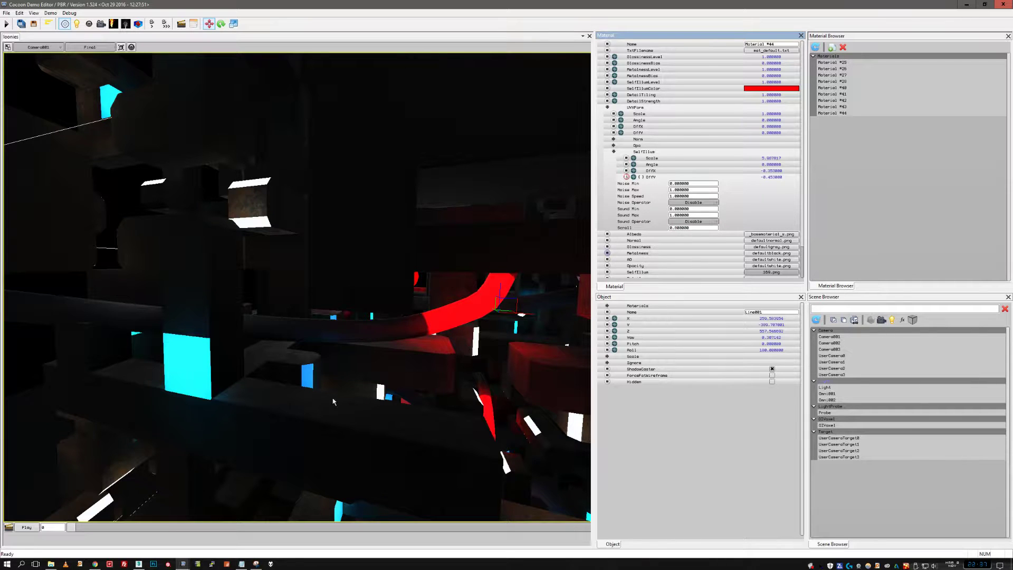
{"action": "left_click", "coordinate": [25, 527]}
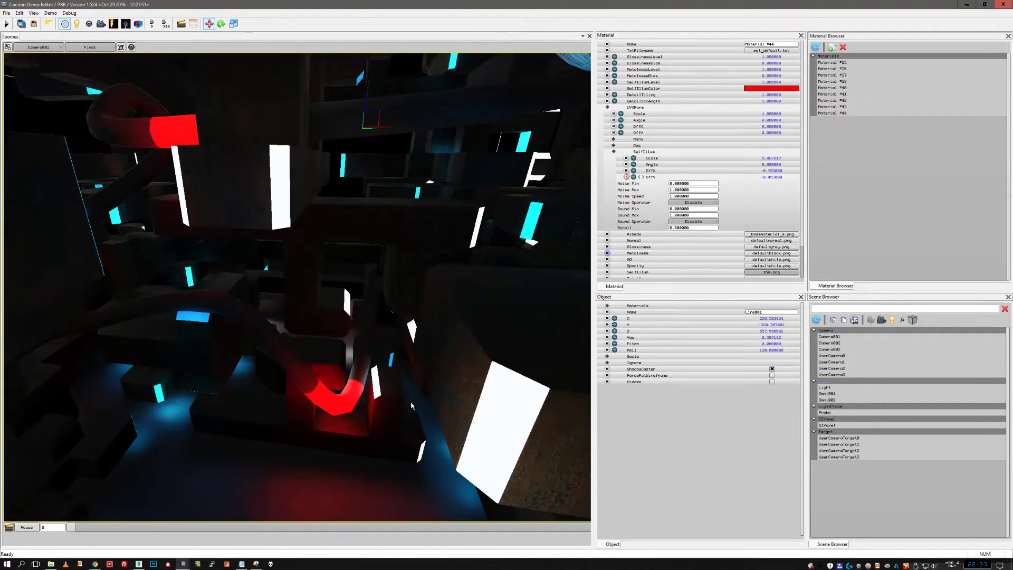
- Lower UserCamera0's Near distance to about 1.09 and widen its Fov to about 139 for a view inside the structure
{"action": "left_click", "coordinate": [830, 339]}
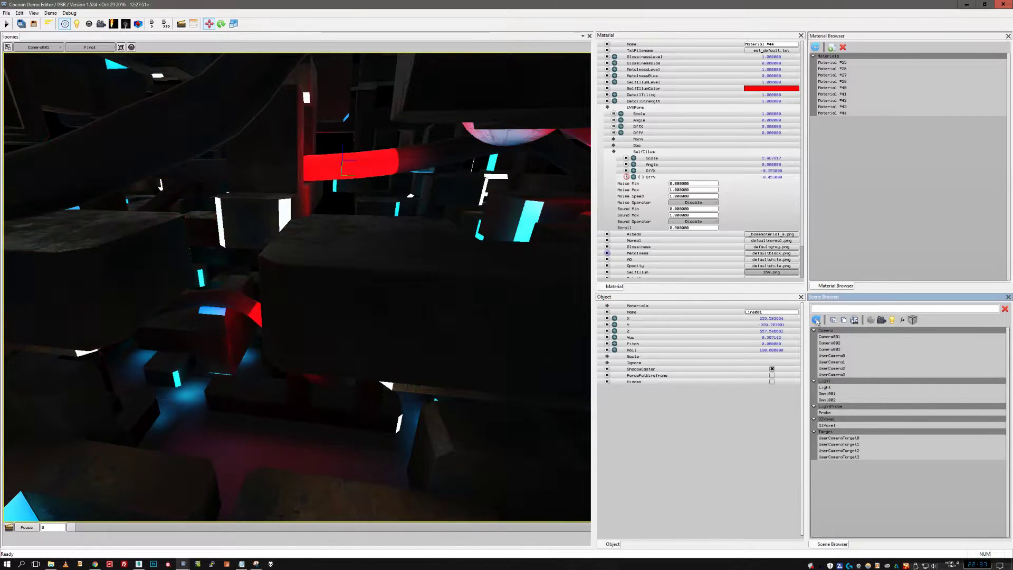
{"action": "left_click", "coordinate": [832, 356]}
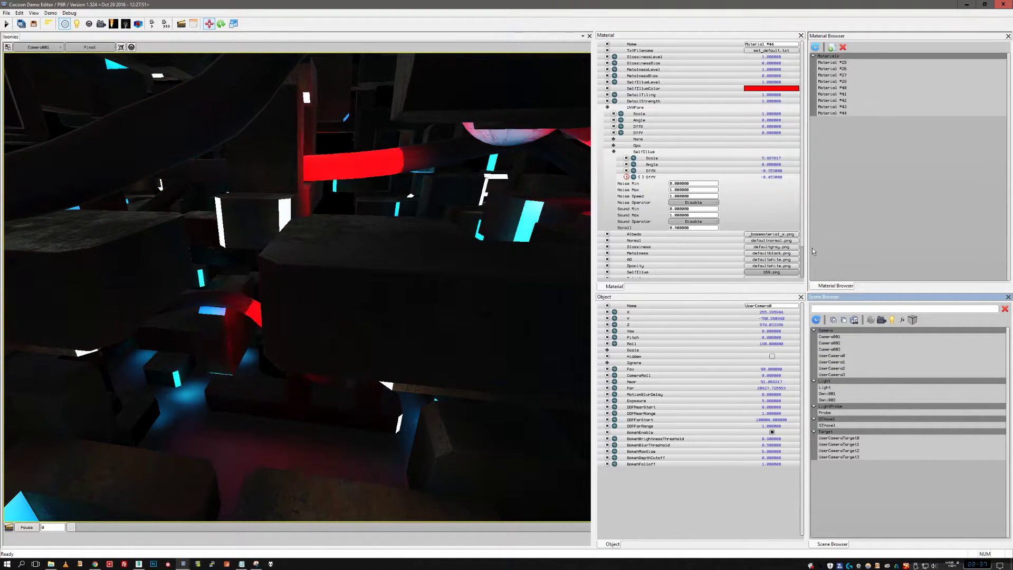
{"action": "left_click", "coordinate": [772, 383]}
{"action": "key", "text": "Delete"}
{"action": "key", "text": "Return"}
{"action": "left_click_drag", "start_coordinate": [765, 371], "coordinate": [765, 338]}
{"action": "left_click_drag", "start_coordinate": [393, 309], "coordinate": [362, 306]}
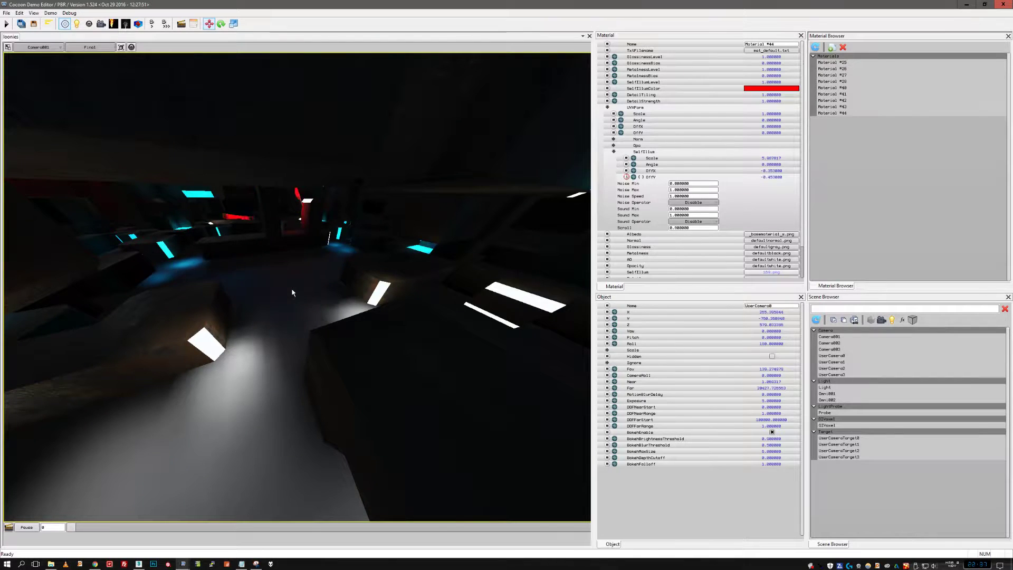
- Set the SelfIllumLevel of the floor plane's Material #40 to about 0.51 and its DetailTiling to 0
{"action": "left_click", "coordinate": [293, 293]}
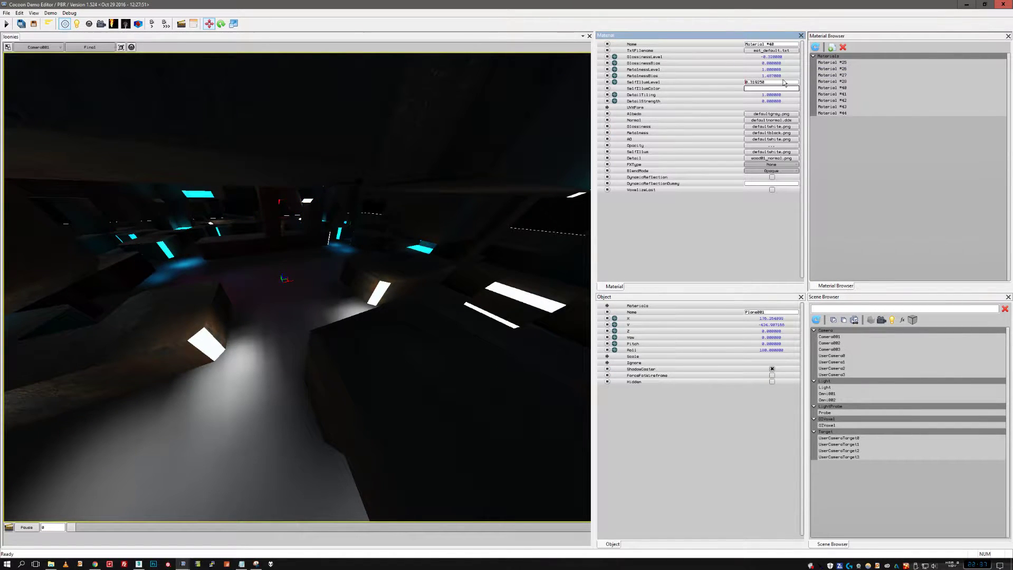
{"action": "key", "text": "Return"}
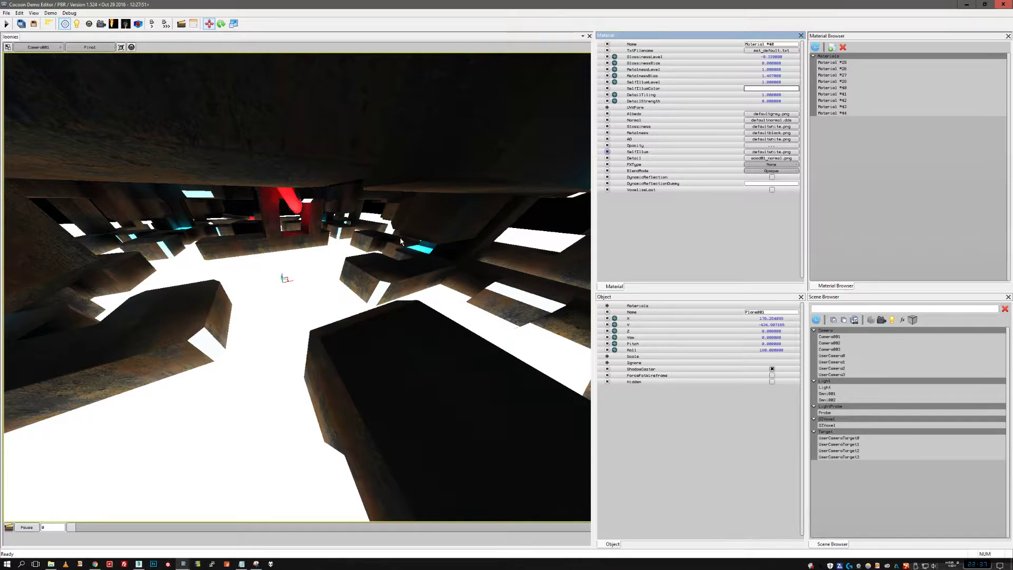
{"action": "left_click_drag", "start_coordinate": [776, 83], "coordinate": [732, 97]}
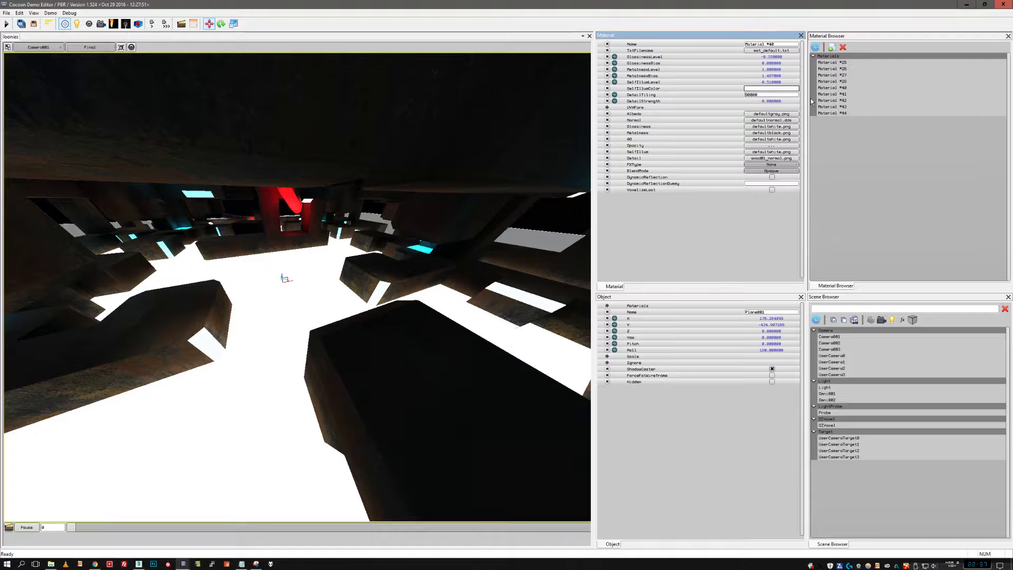
- Assign logokokoon4.png from the logo folder as the floor material's self-illumination texture
{"action": "left_click", "coordinate": [772, 152]}
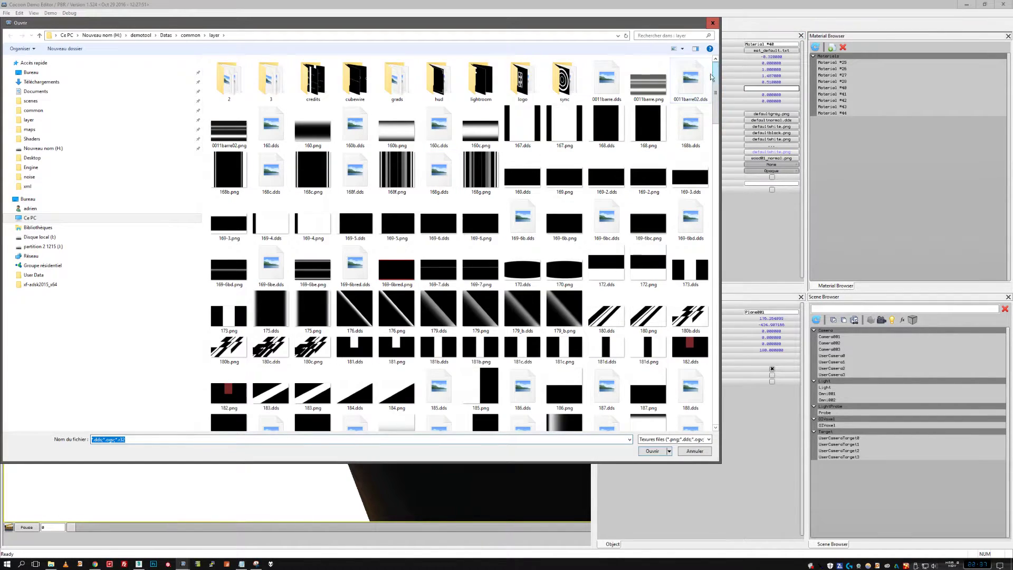
{"action": "mouse_move", "coordinate": [716, 78]}
{"action": "left_mouse_down"}
{"action": "mouse_move", "coordinate": [717, 122]}
{"action": "mouse_move", "coordinate": [717, 74]}
{"action": "left_mouse_up"}
{"action": "double_click", "coordinate": [523, 79]}
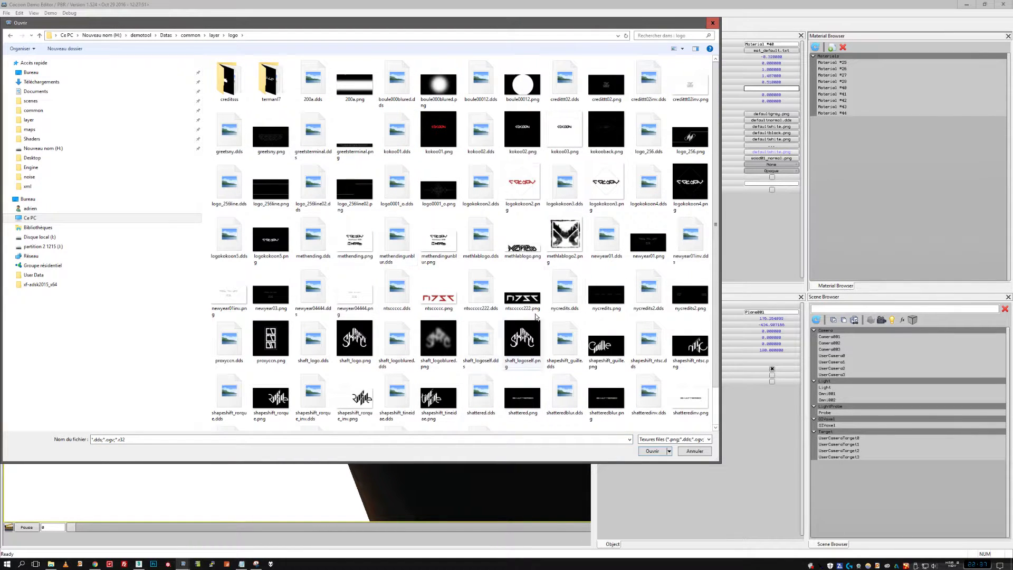
{"action": "double_click", "coordinate": [690, 184]}
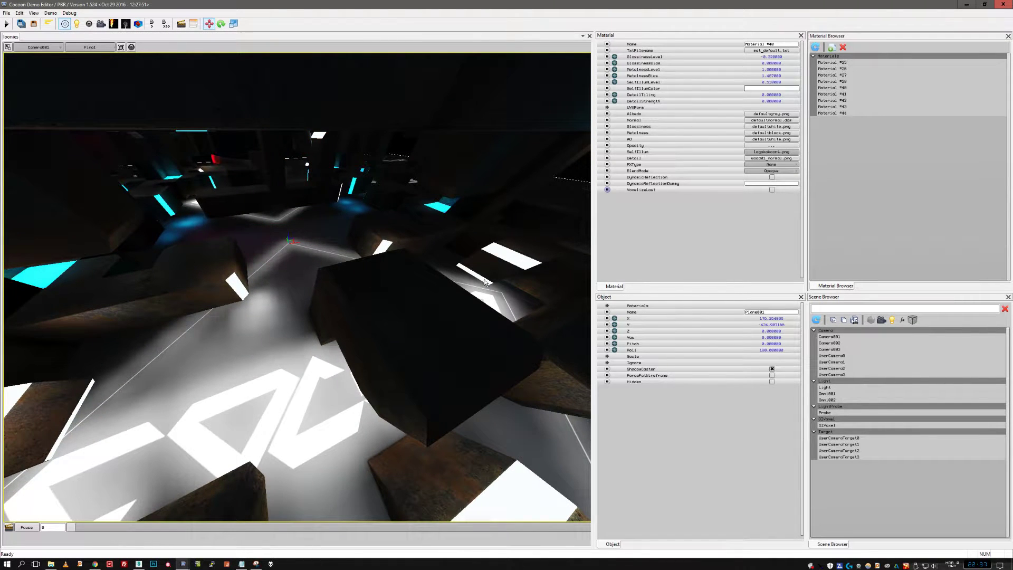
- Reposition the glowing logo on the floor with a SelfIllum UV scale of about 4.58 and a shifted vertical offset
{"action": "left_click", "coordinate": [606, 107]}
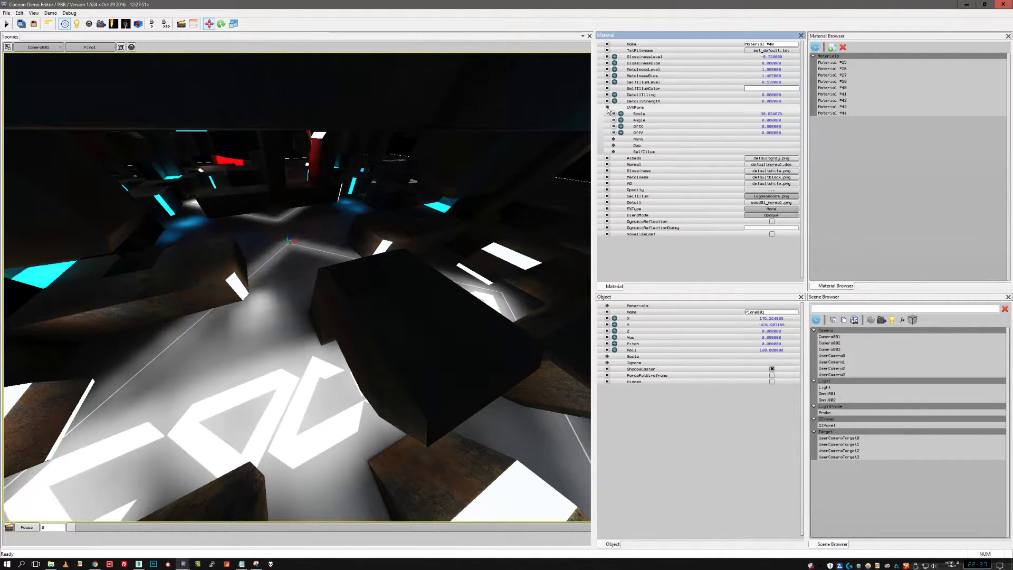
{"action": "left_click", "coordinate": [614, 152]}
{"action": "left_click_drag", "start_coordinate": [776, 180], "coordinate": [719, 179]}
- Change the self-illumination color of the floor logo to blue
{"action": "left_click", "coordinate": [783, 89]}
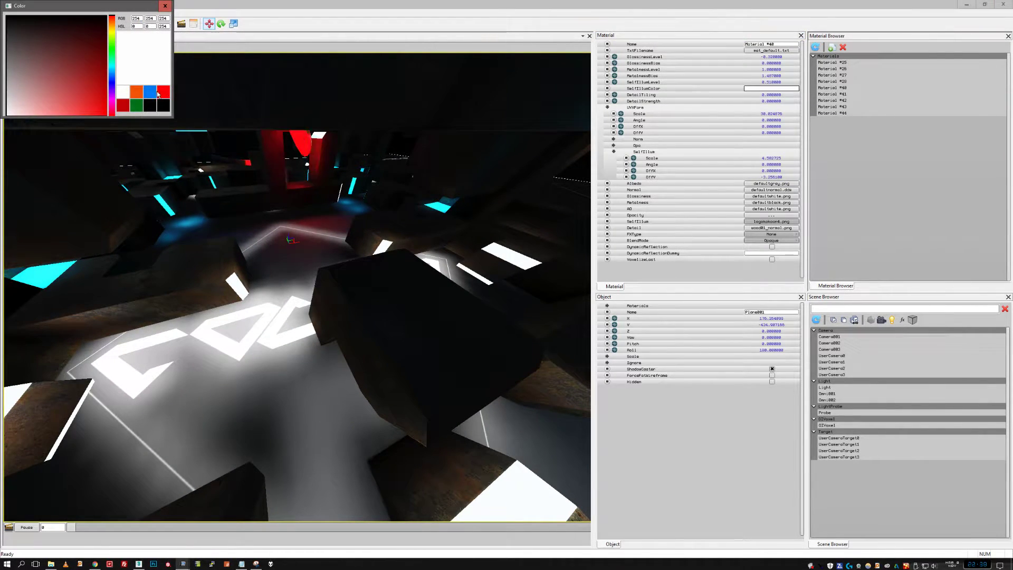
{"action": "left_click", "coordinate": [149, 93]}
{"action": "left_click", "coordinate": [165, 6]}
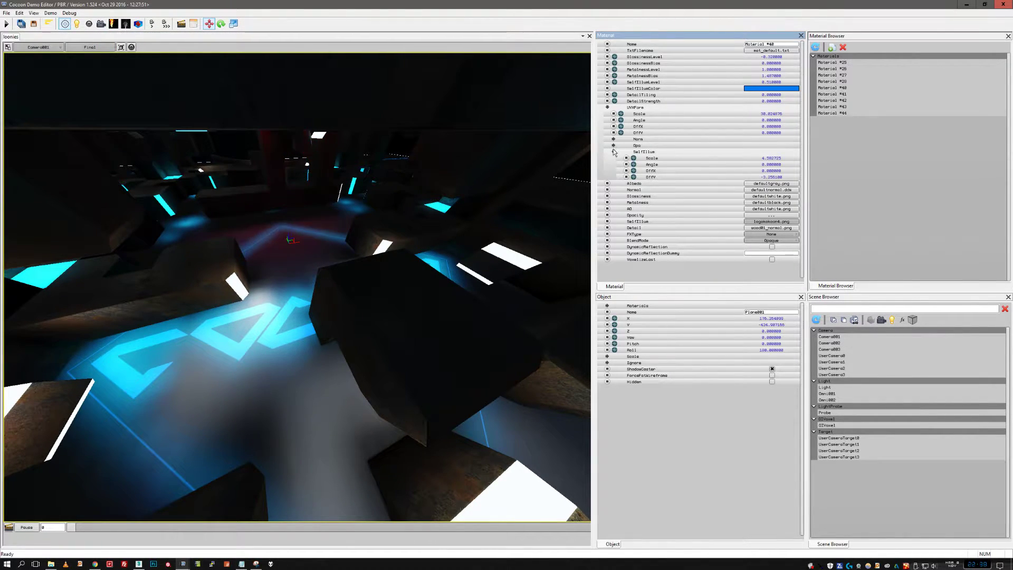
- Enlarge the floor logo through its SelfIllum UV scale and raise the floor material's SelfIllumLevel
{"action": "left_click_drag", "start_coordinate": [768, 158], "coordinate": [651, 169]}
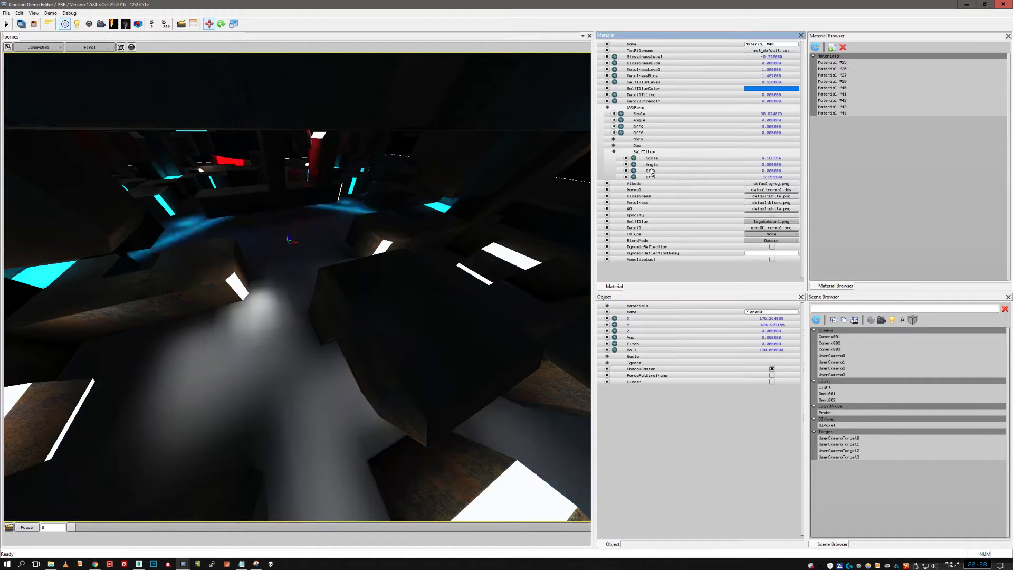
{"action": "left_click_drag", "start_coordinate": [568, 178], "coordinate": [861, 77]}
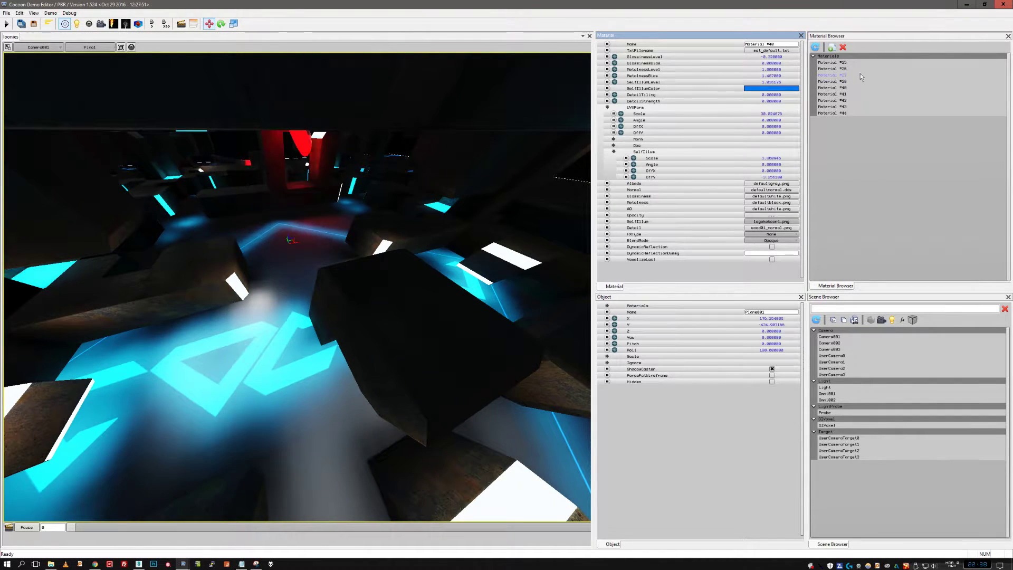
- Raise the floor material's SelfIllumLevel to about 2.5 and shift the logo's vertical SelfIllum UV offset to about -4.3
{"action": "left_click_drag", "start_coordinate": [771, 83], "coordinate": [1012, 78]}
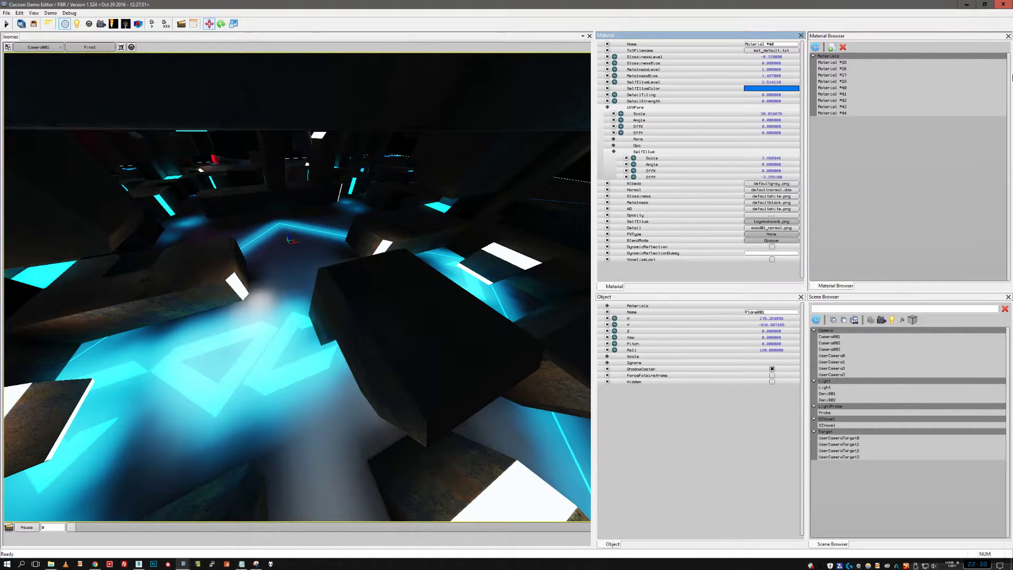
{"action": "left_click_drag", "start_coordinate": [783, 178], "coordinate": [728, 180]}
{"action": "middle_click_drag", "start_coordinate": [369, 192], "coordinate": [270, 196]}
- Set the floor material's SelfIllumLevel to 0 to switch off the glowing logo
{"action": "left_click_drag", "start_coordinate": [770, 84], "coordinate": [770, 85]}
{"action": "key", "text": "BackSpace"}
{"action": "key", "text": "BackSpace"}
{"action": "key", "text": "BackSpace"}
{"action": "key", "text": "BackSpace"}
{"action": "type", "text": "0"}
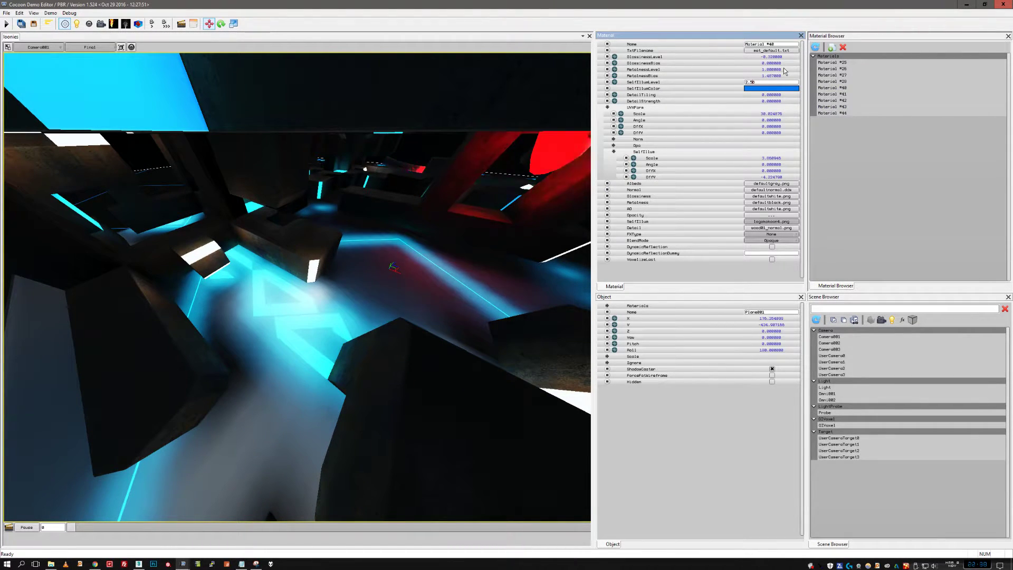
{"action": "type", "text": "0"}
{"action": "key", "text": "Return"}
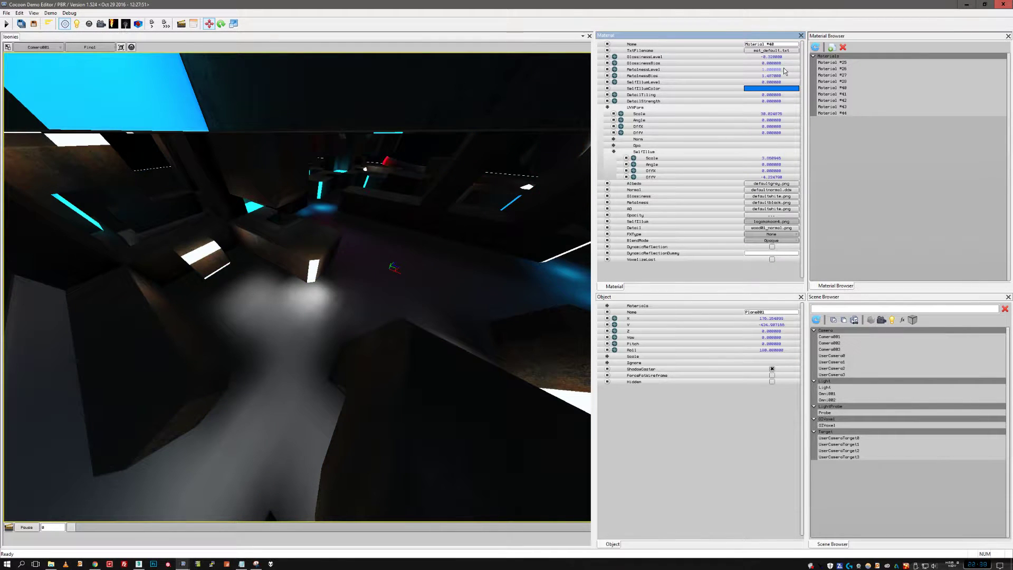
- Assign blade.ogv from the common videos folder as the box's self-illumination texture and set its SelfIllumLevel to 1
{"action": "middle_click_drag", "start_coordinate": [496, 205], "coordinate": [285, 179]}
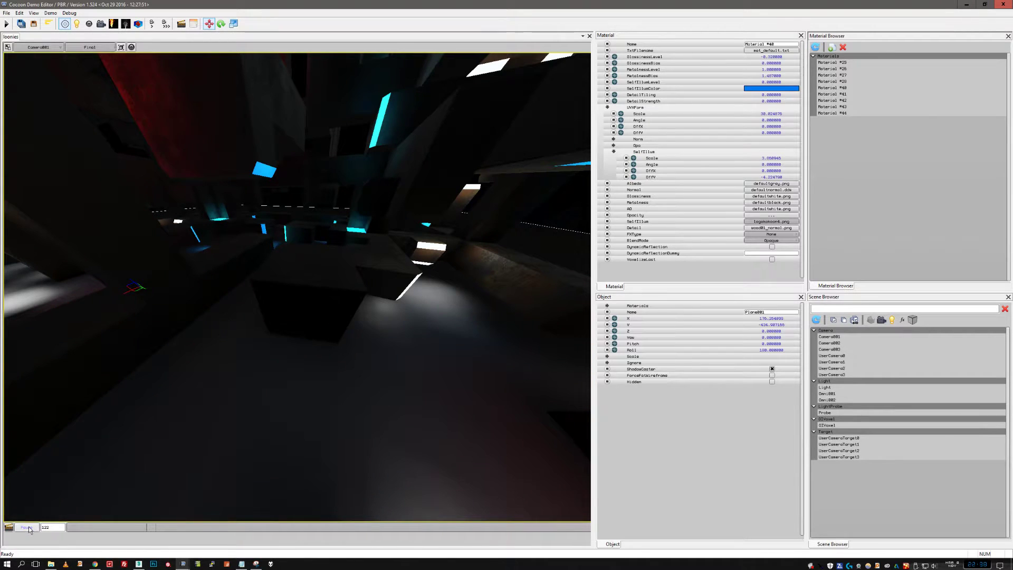
{"action": "left_click", "coordinate": [309, 283]}
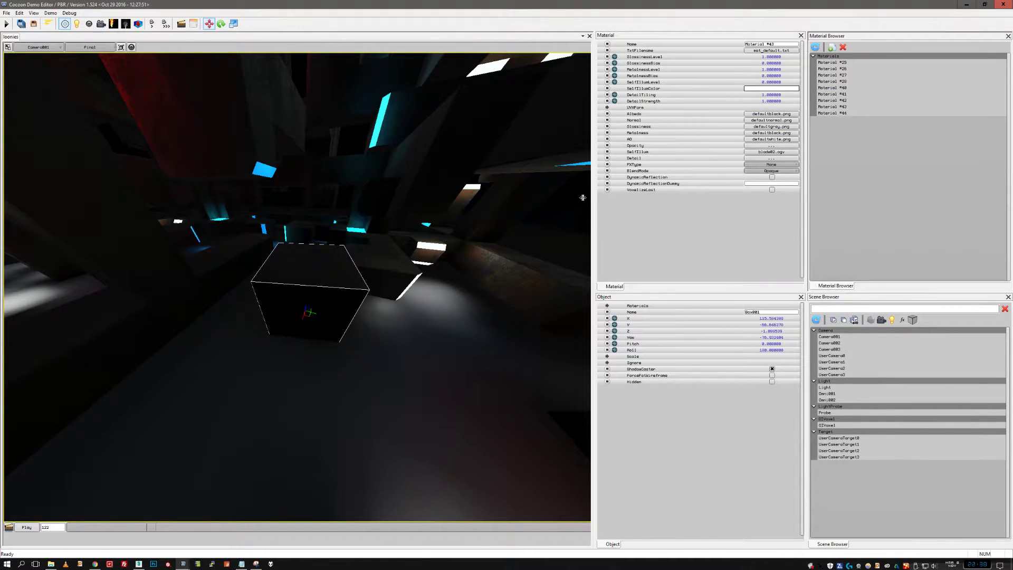
{"action": "left_click", "coordinate": [772, 158]}
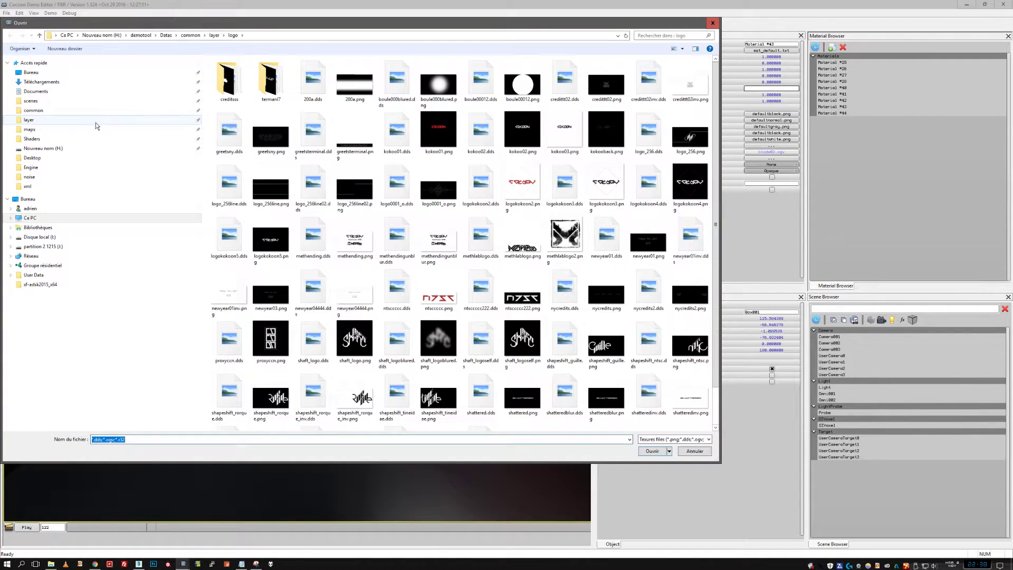
{"action": "left_click", "coordinate": [82, 115]}
{"action": "left_click", "coordinate": [239, 154]}
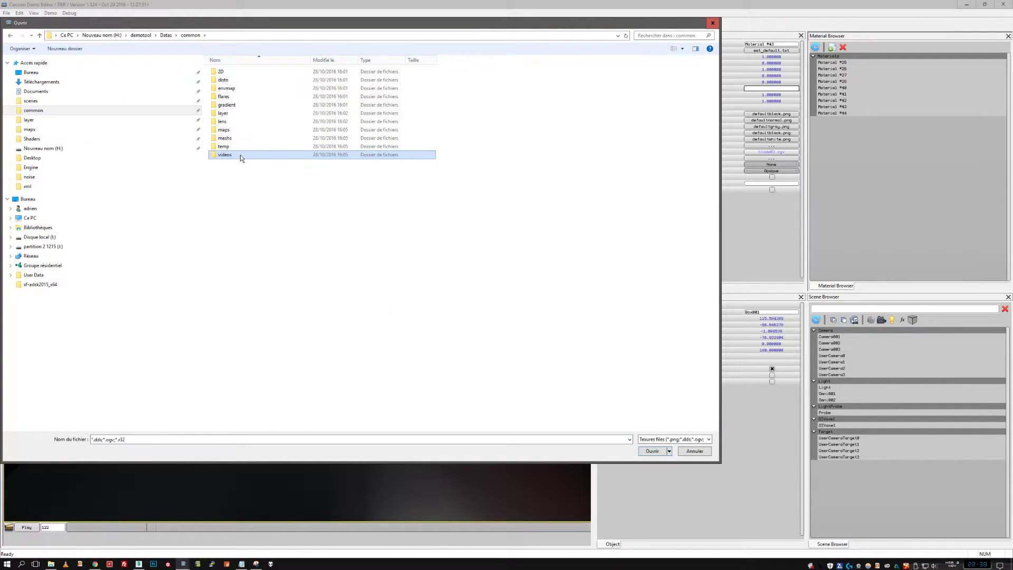
{"action": "double_click", "coordinate": [239, 154]}
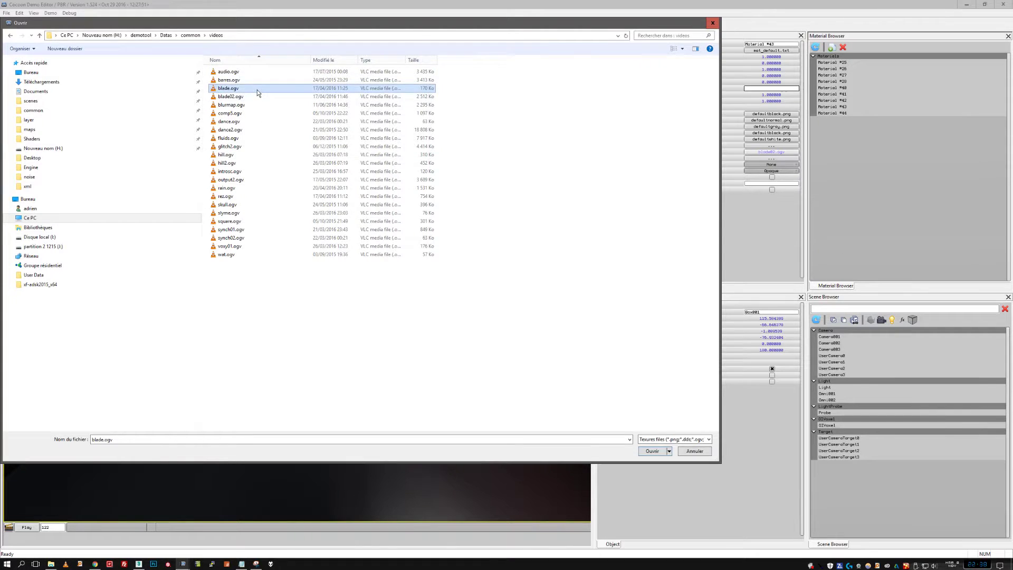
{"action": "double_click", "coordinate": [258, 90]}
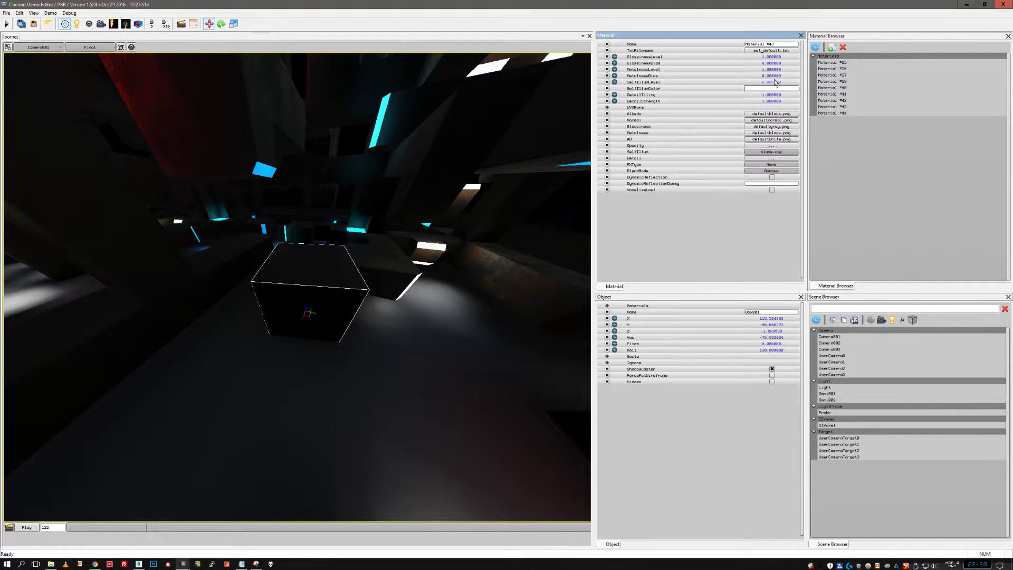
{"action": "key", "text": "Return"}
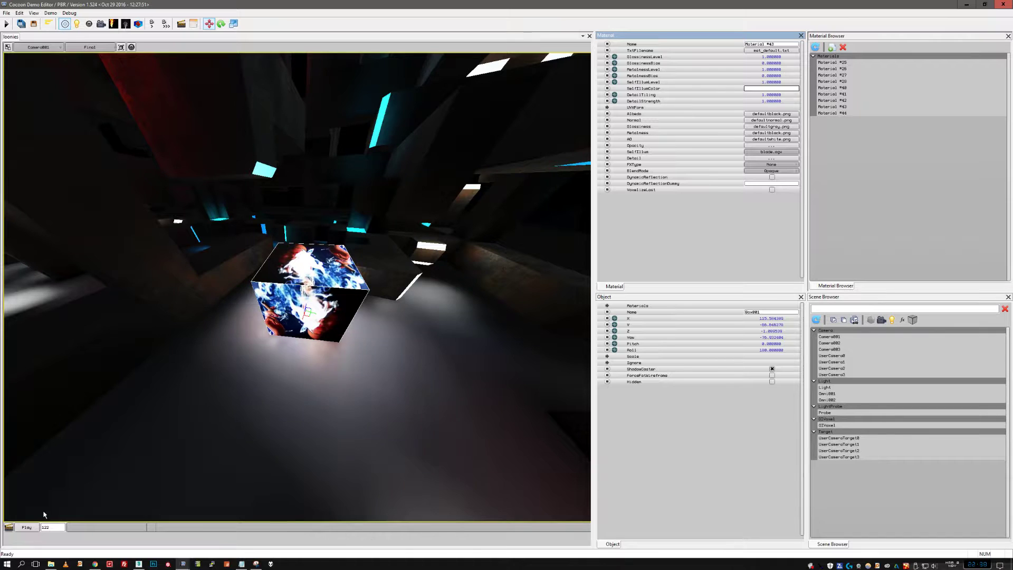
- Play the animation and replace the box's self-illumination video with rez.ogv
{"action": "left_click", "coordinate": [38, 527]}
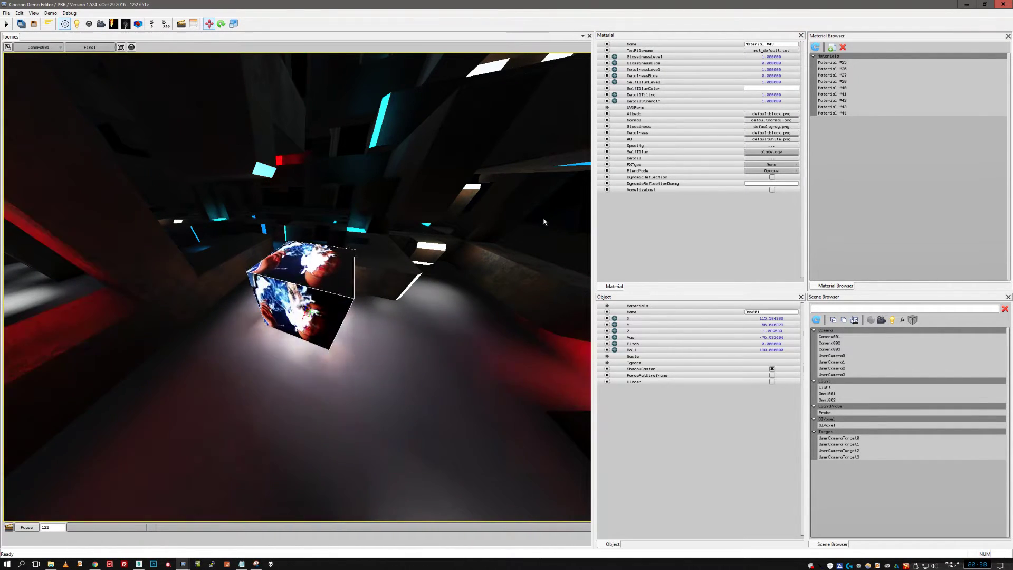
{"action": "left_click", "coordinate": [771, 152]}
{"action": "double_click", "coordinate": [245, 195]}
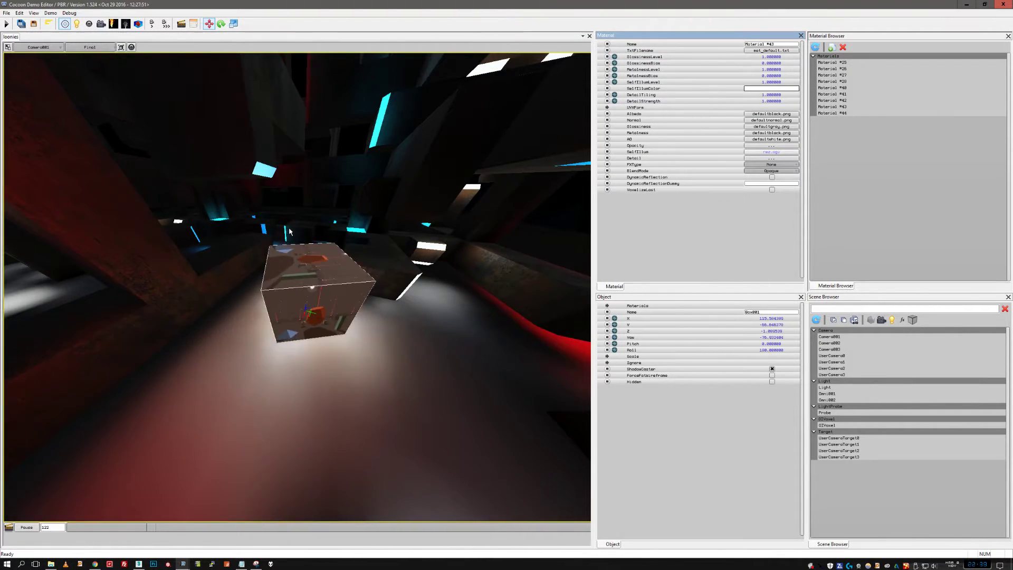
- Assign blade02.ogv as the box's self-illumination video and pause the animation
{"action": "left_click", "coordinate": [773, 152]}
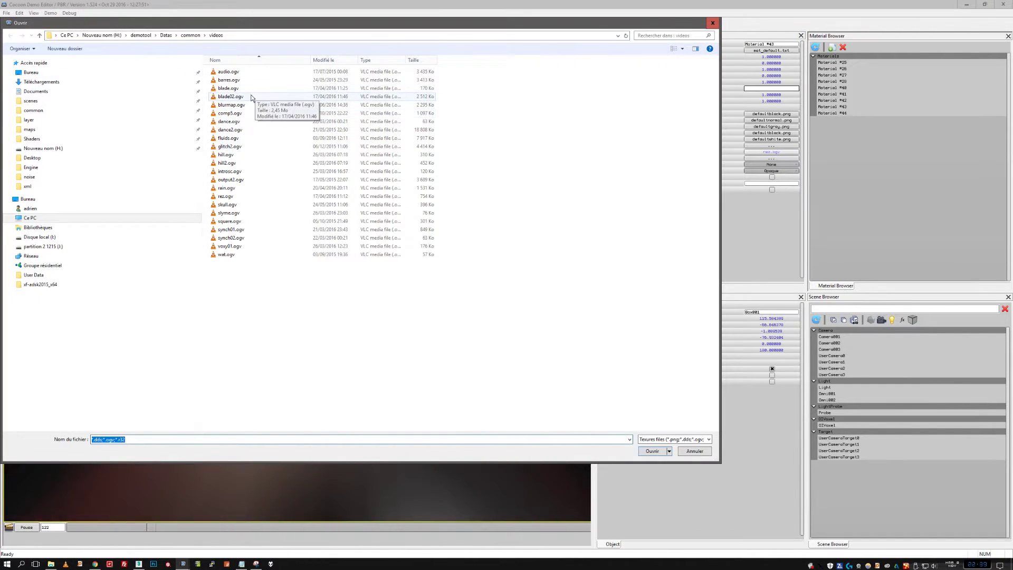
{"action": "double_click", "coordinate": [231, 97]}
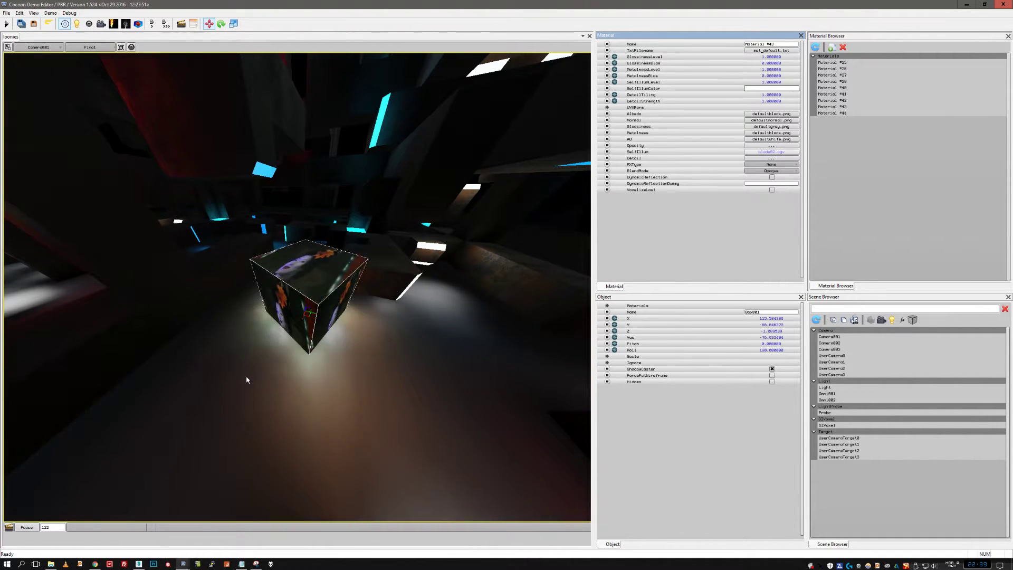
{"action": "left_click", "coordinate": [29, 528]}
- Assign _BaseMaterial_s.dds from the maps folder as the floor material's albedo texture
{"action": "left_click_drag", "start_coordinate": [267, 387], "coordinate": [289, 343]}
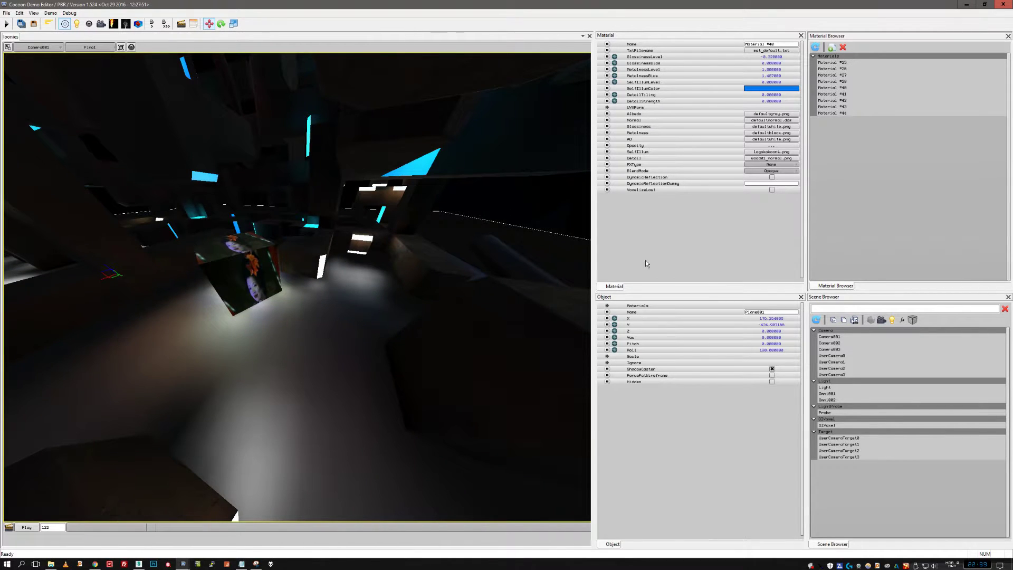
{"action": "left_click", "coordinate": [777, 115]}
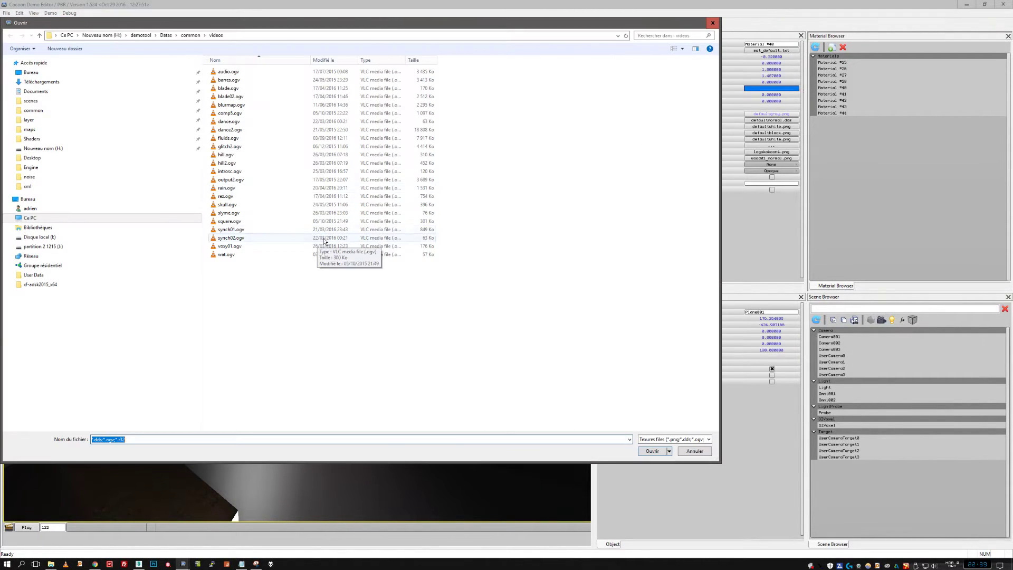
{"action": "left_click", "coordinate": [68, 130]}
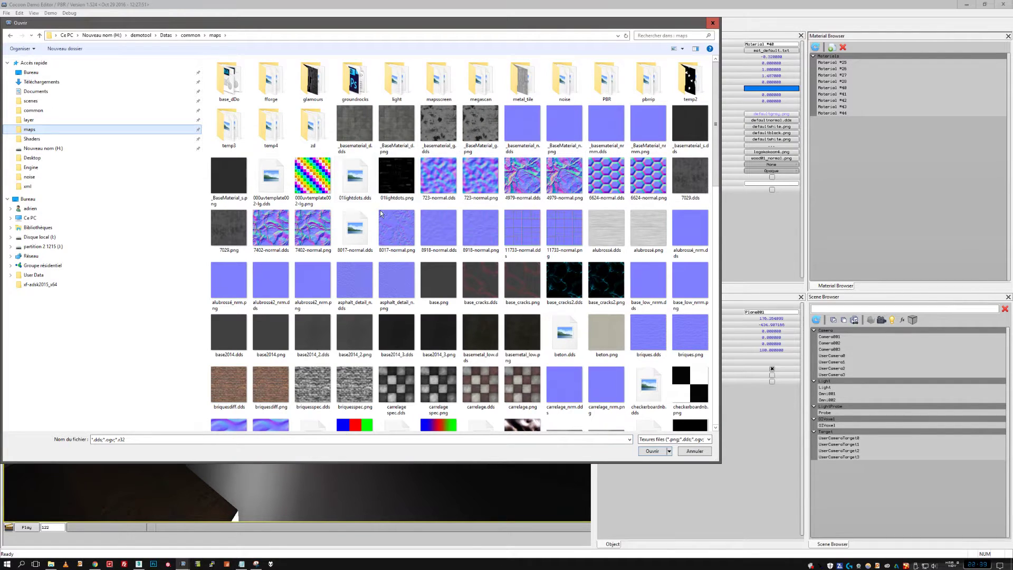
{"action": "double_click", "coordinate": [687, 122]}
{"action": "scroll", "coordinate": [279, 279], "scroll_direction": "up", "scroll_amount": 5}
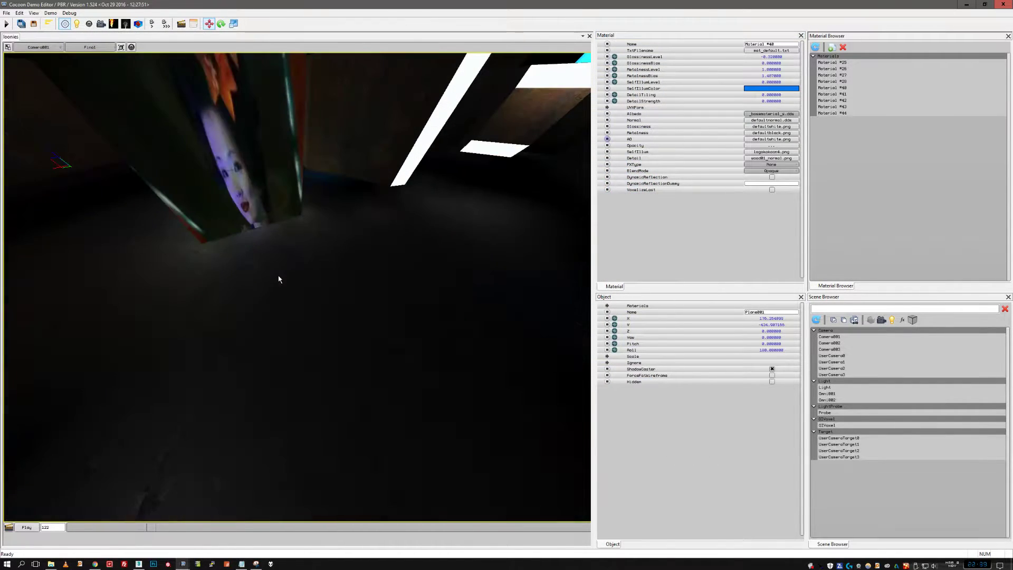
- Set the box material's SelfIllumLevel to 5 and play the animation
{"action": "left_click_drag", "start_coordinate": [279, 279], "coordinate": [304, 267]}
{"action": "scroll", "coordinate": [309, 268], "scroll_direction": "down", "scroll_amount": 5}
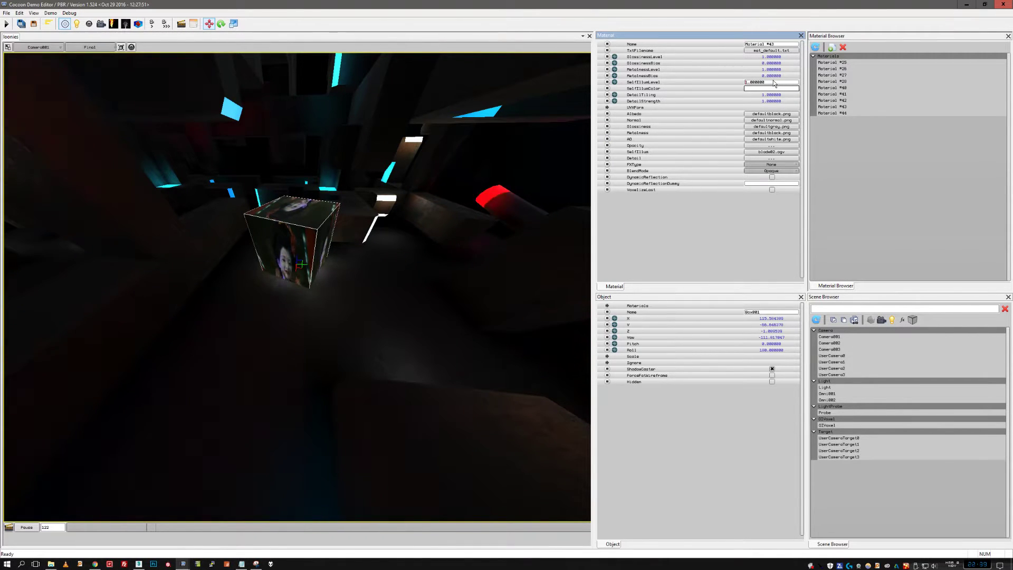
{"action": "key", "text": "Return"}
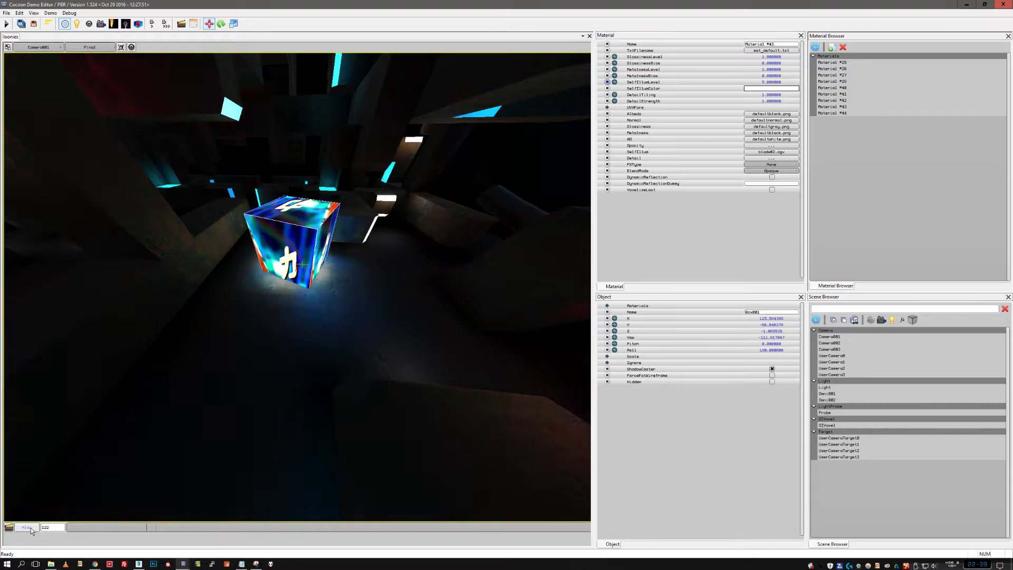
{"action": "left_click", "coordinate": [29, 527]}
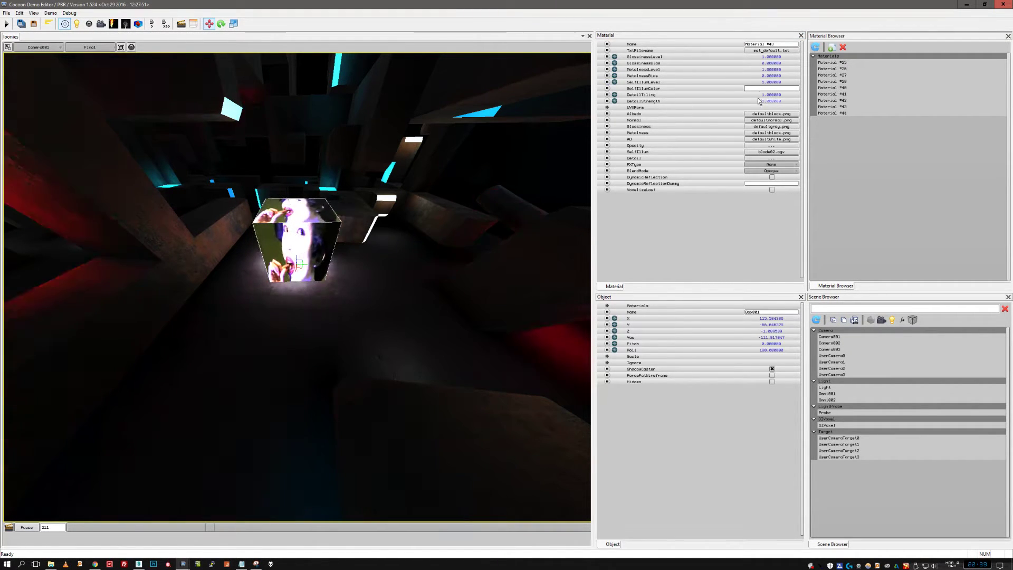
- Lower the box material's MetalnessBias to about -0.57 and its SelfIllumLevel to about 2.45, and pause the animation
{"action": "left_click_drag", "start_coordinate": [678, 76], "coordinate": [674, 106]}
{"action": "left_click_drag", "start_coordinate": [777, 83], "coordinate": [699, 89]}
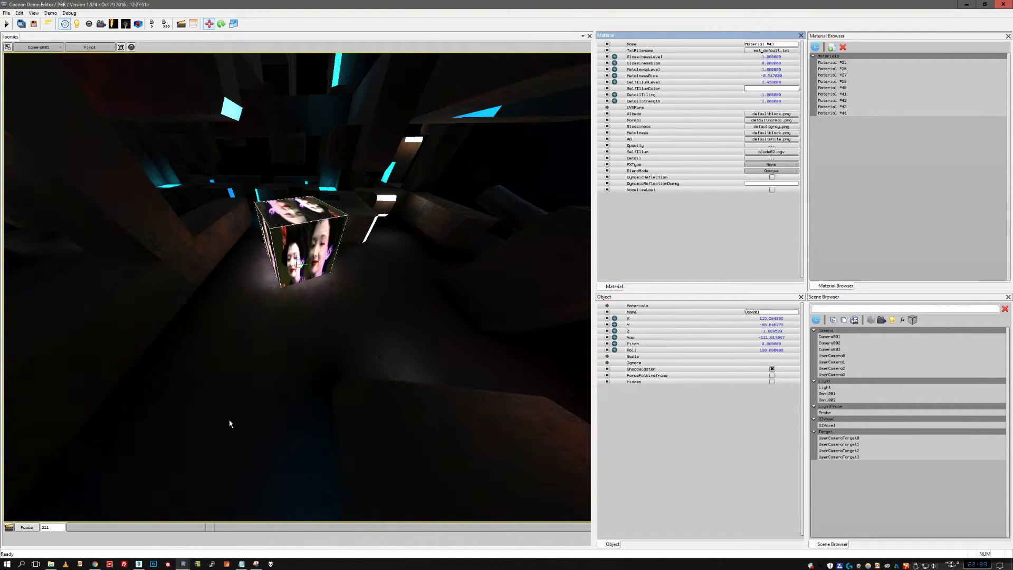
{"action": "left_click", "coordinate": [33, 530]}
- Animate the blue glow material's SelfIllumLevel with additive noise from -5 to 2 at speed 1 and play the animation
{"action": "left_click_drag", "start_coordinate": [220, 339], "coordinate": [183, 322]}
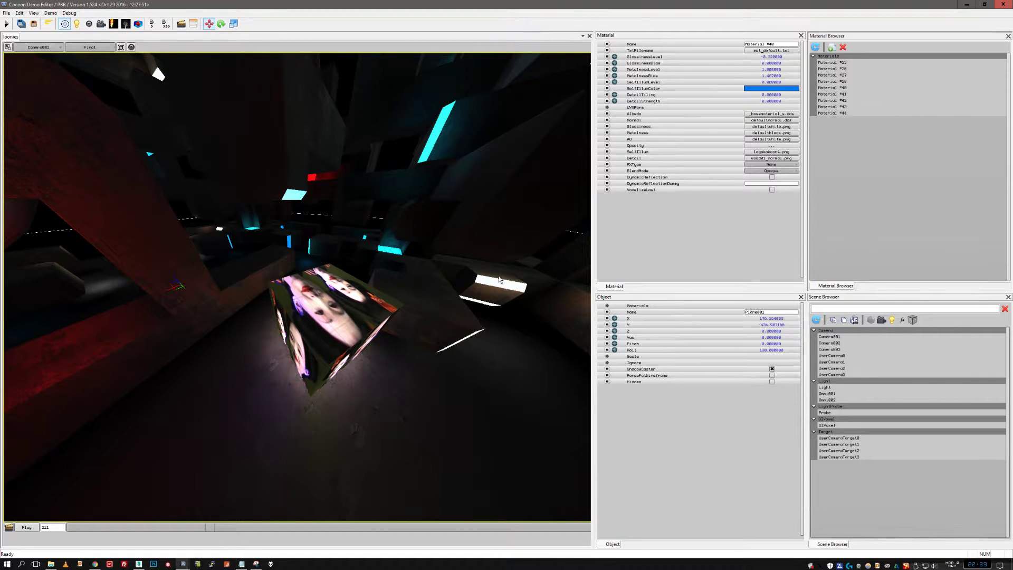
{"action": "left_click", "coordinate": [615, 82]}
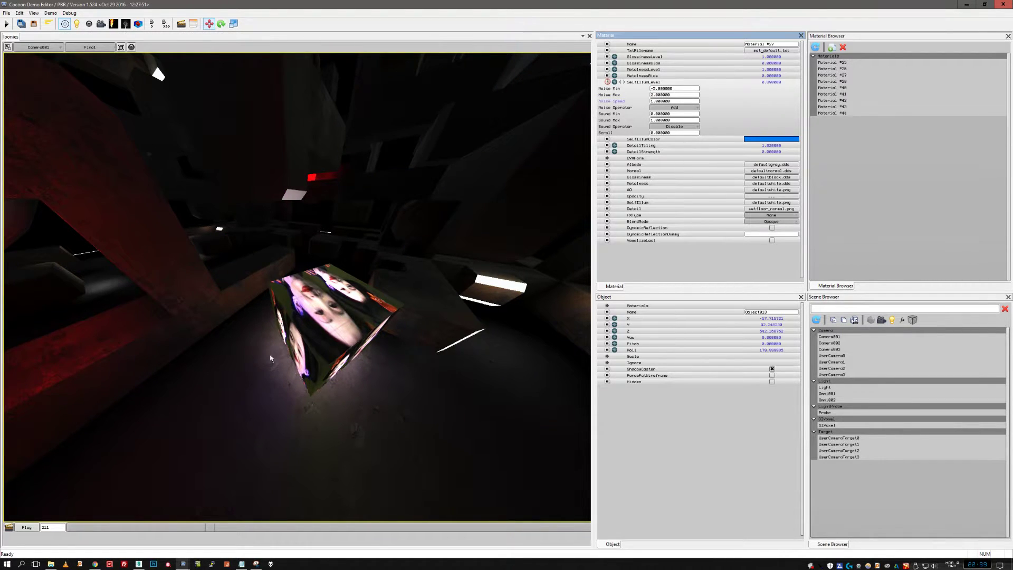
{"action": "left_click", "coordinate": [26, 526]}
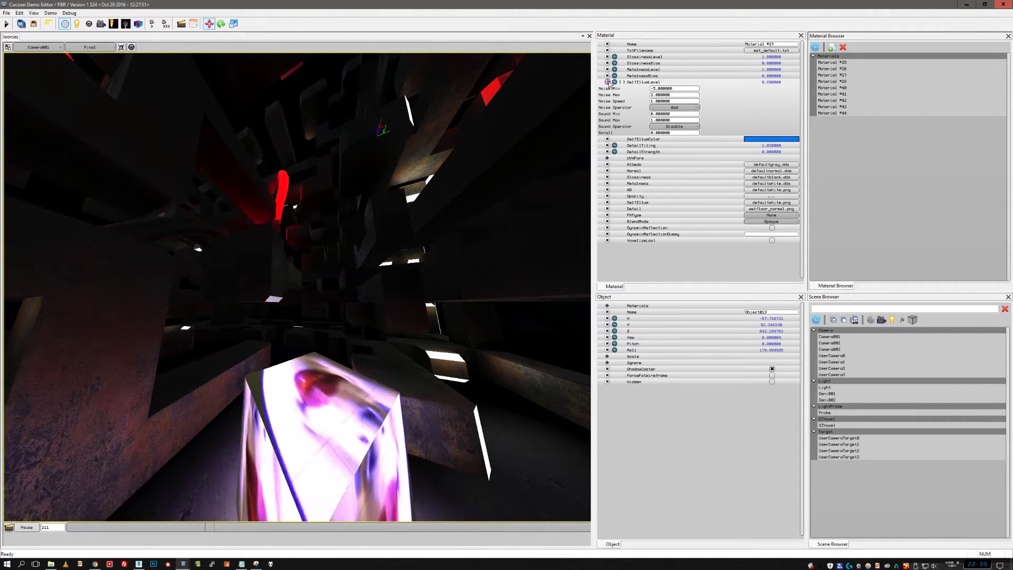
- Turn off the noise on the blue glow material's SelfIllumLevel and set the level to 1
{"action": "left_click", "coordinate": [773, 82]}
{"action": "type", "text": "1"}
{"action": "key", "text": "Return"}
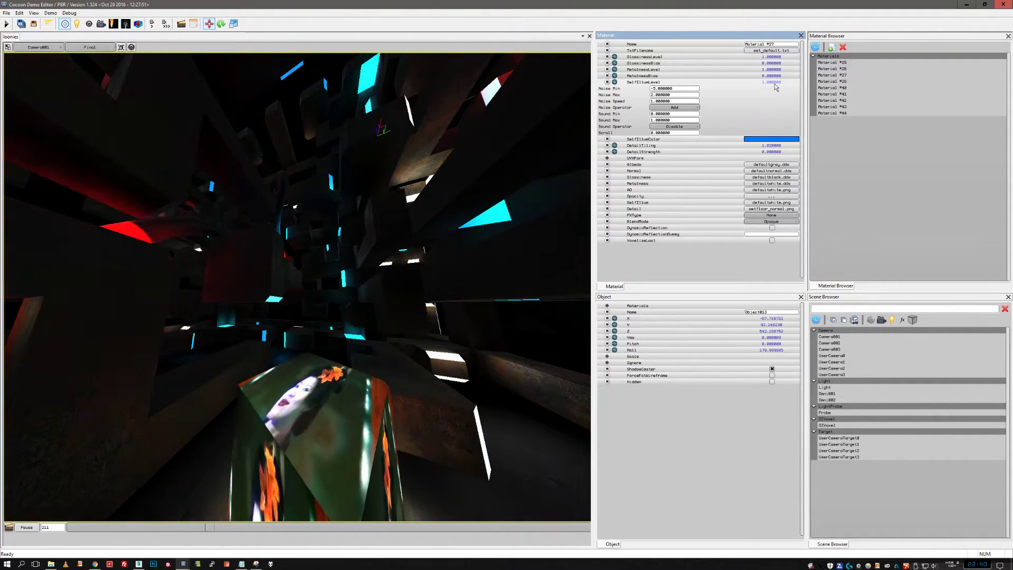
{"action": "left_click", "coordinate": [615, 82]}
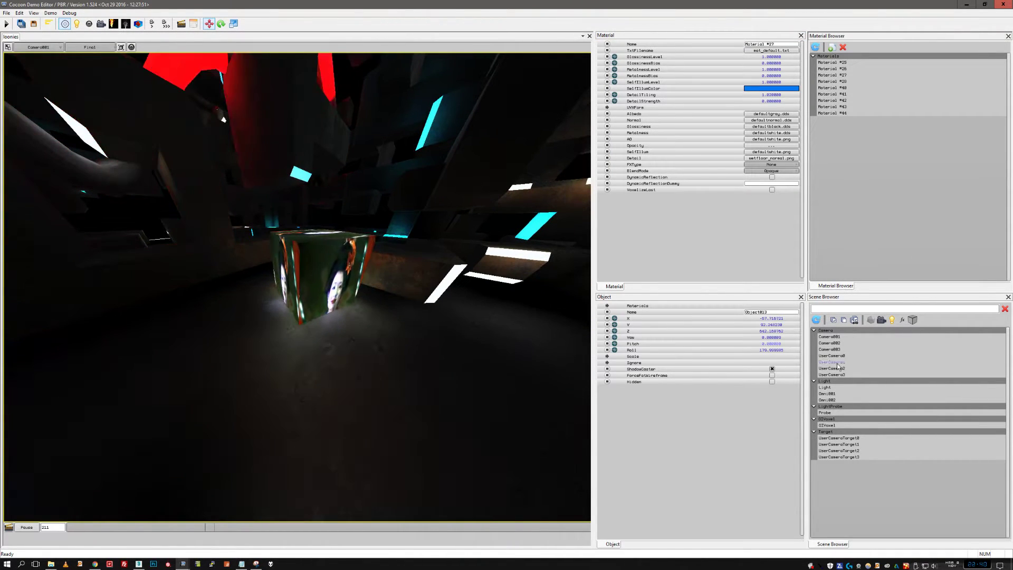
- Set the SpecMultiplier of the GIVoxel object to 1 and rewind the animation to frame 0
{"action": "left_click", "coordinate": [838, 426]}
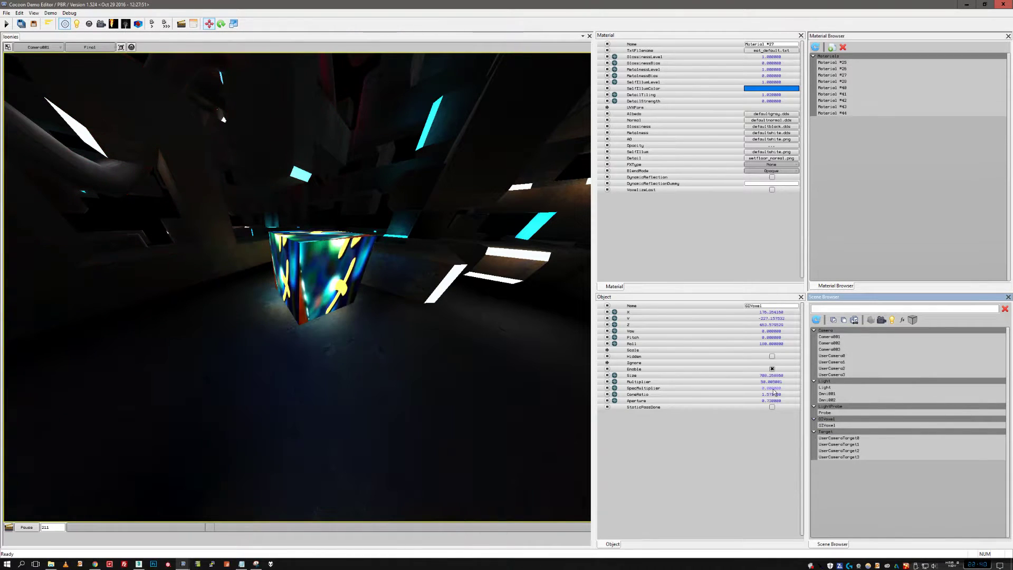
{"action": "type", "text": "1"}
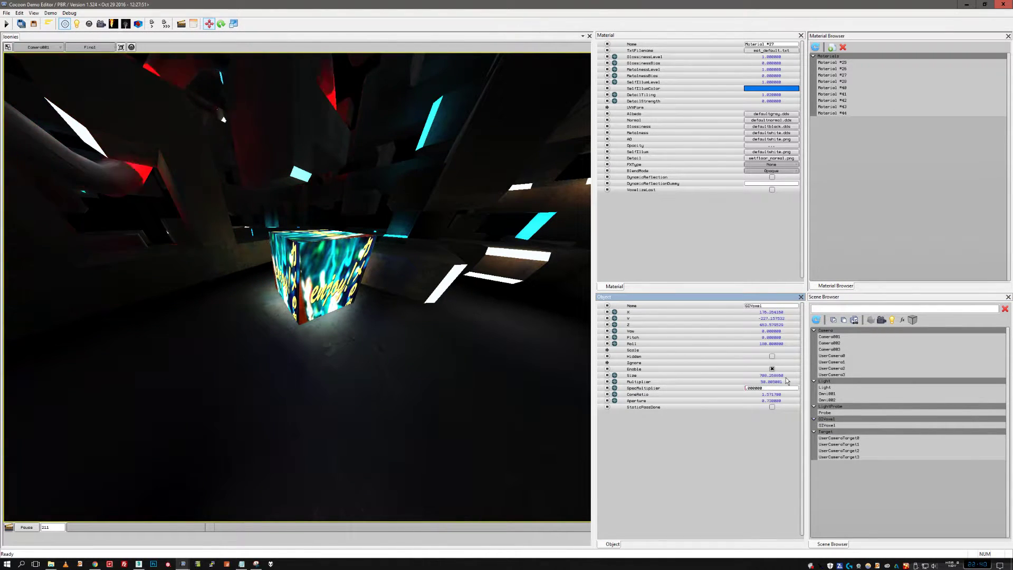
{"action": "key", "text": "Return"}
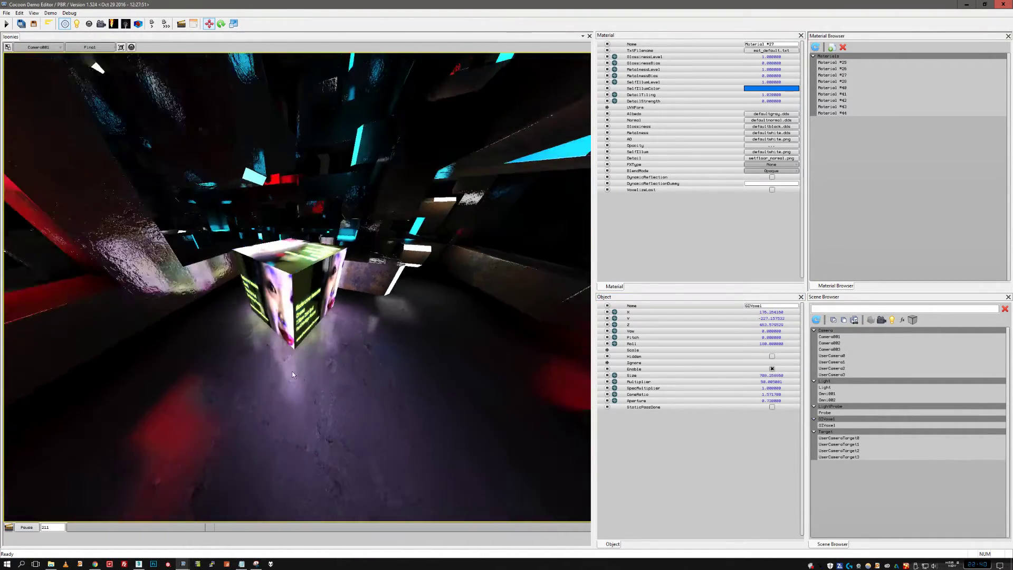
{"action": "left_click", "coordinate": [29, 527]}
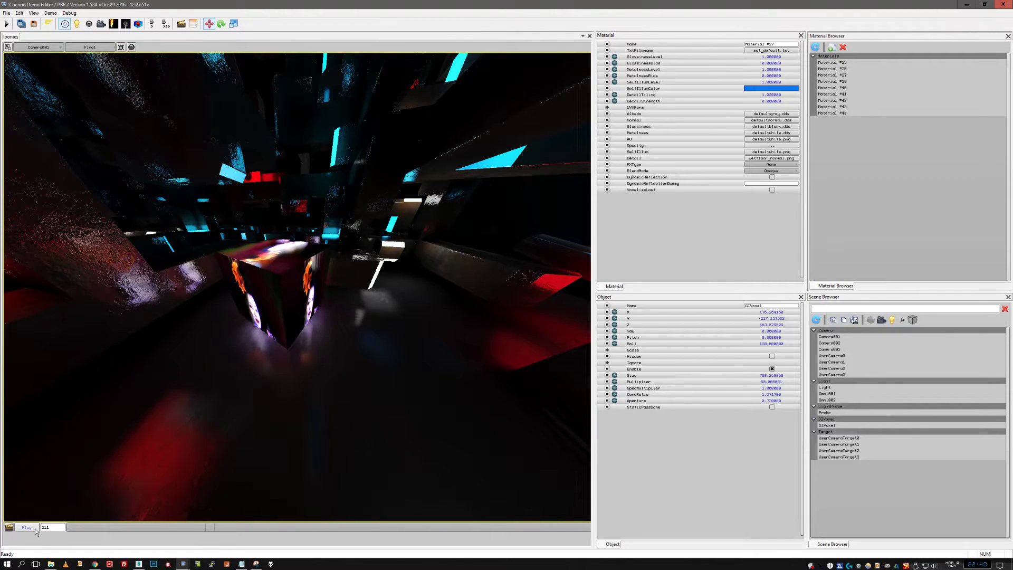
{"action": "left_click_drag", "start_coordinate": [67, 530], "coordinate": [40, 527]}
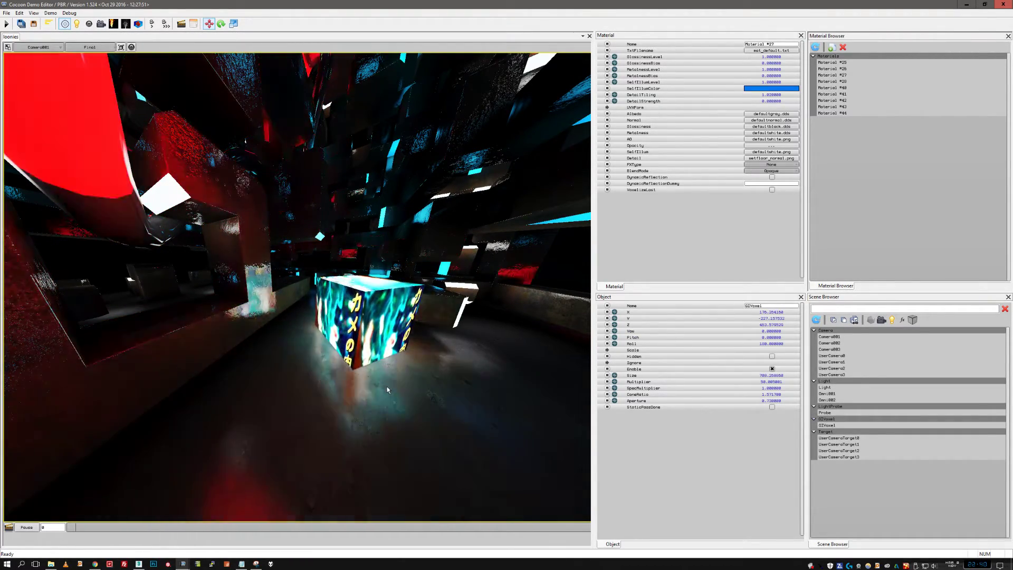
- Set the floor material's GlossinessLevel to 1 for sharp voxel reflections
{"action": "left_click", "coordinate": [387, 386]}
{"action": "left_click", "coordinate": [770, 57]}
{"action": "key", "text": "Delete"}
{"action": "key", "text": "Delete"}
{"action": "type", "text": "1"}
{"action": "key", "text": "Return"}
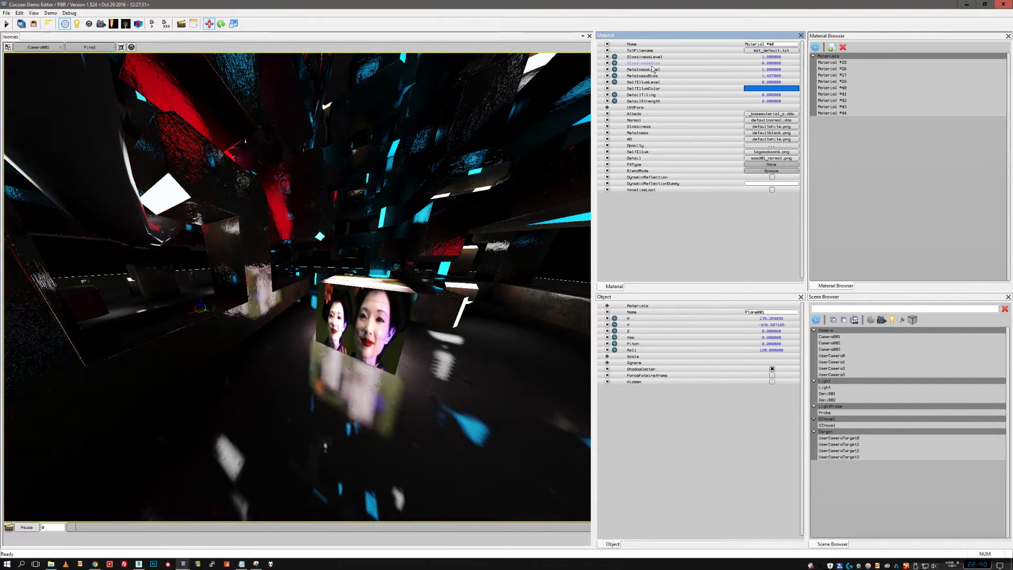
- Lower the GlossinessLevel of the rough metal block material, Material #25
{"action": "left_click_drag", "start_coordinate": [653, 58], "coordinate": [688, 102]}
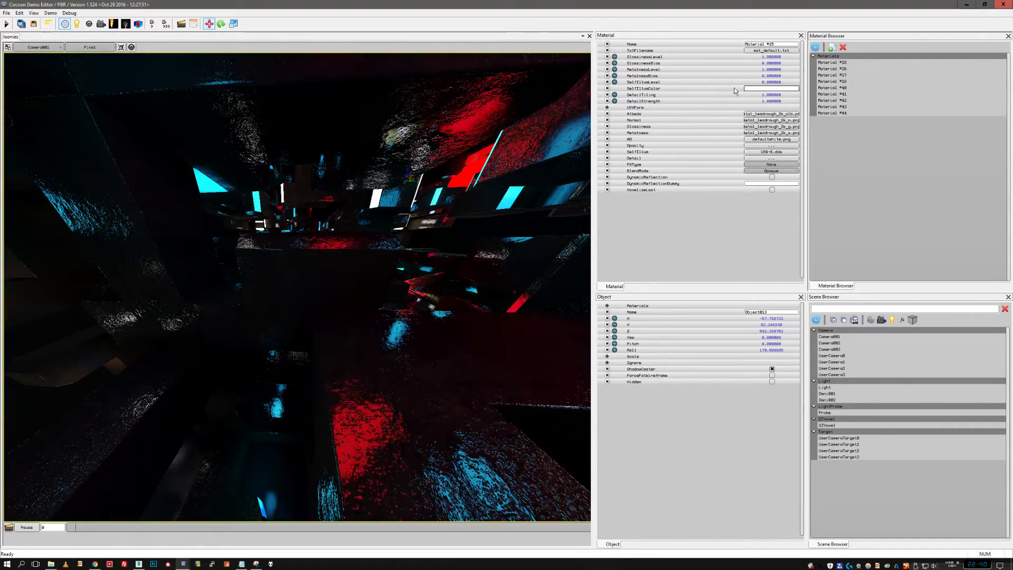
{"action": "left_click_drag", "start_coordinate": [777, 58], "coordinate": [607, 91]}
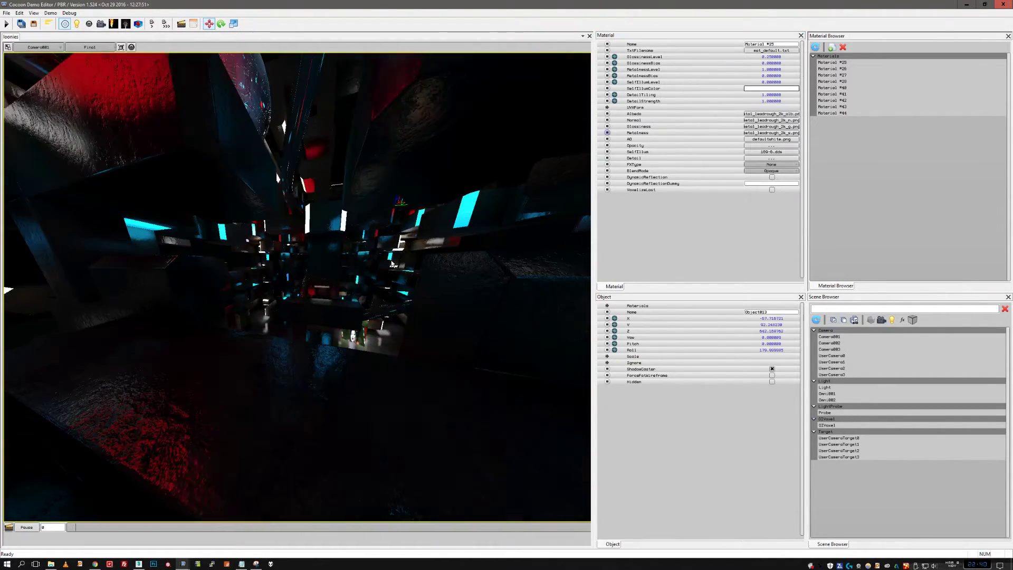
- Select the curved pipe and lower the GlossinessLevel of its material, Material #44
{"action": "left_click", "coordinate": [427, 273]}
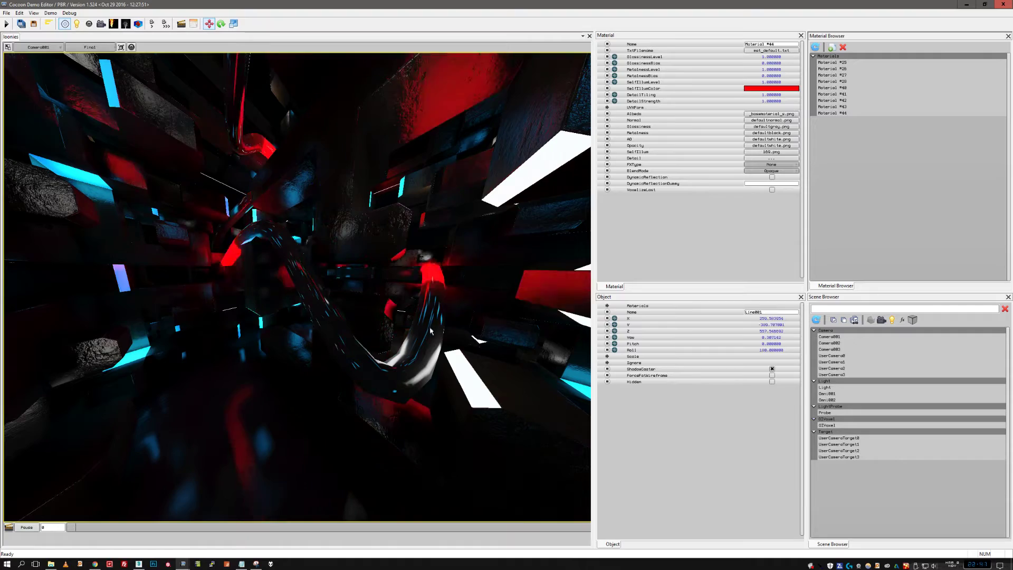
{"action": "left_click_drag", "start_coordinate": [641, 91], "coordinate": [681, 88]}
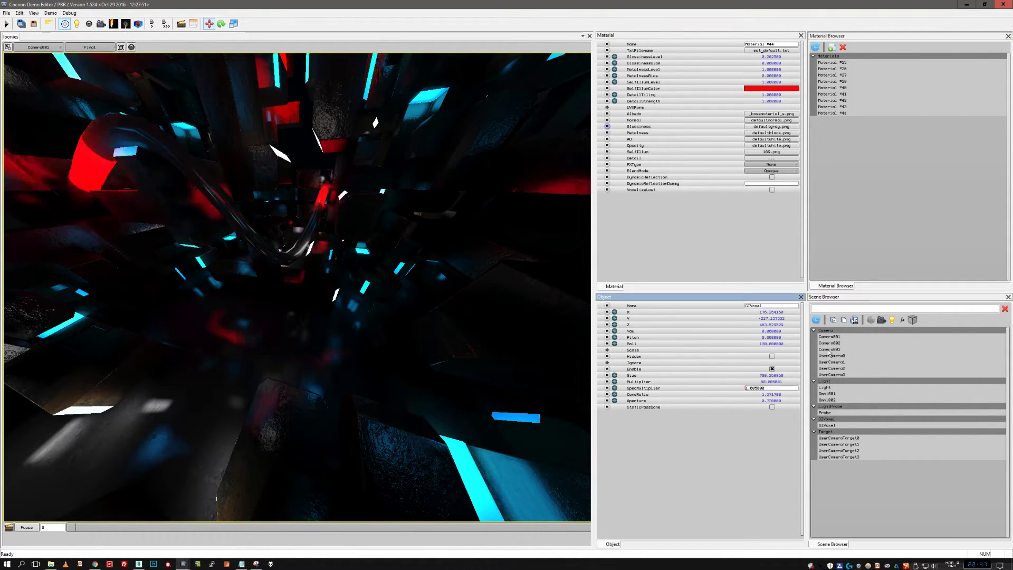
- Set the GIVoxel object's SpecMultiplier to 0 and Material #25's GlossinessLevel to 1
{"action": "type", "text": "0"}
{"action": "key", "text": "Return"}
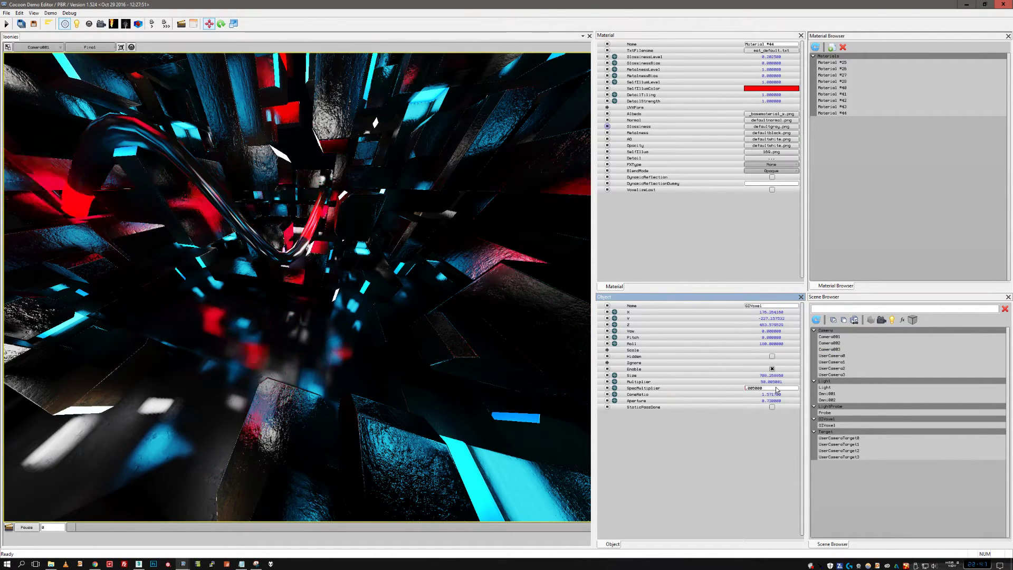
{"action": "key", "text": "Return"}
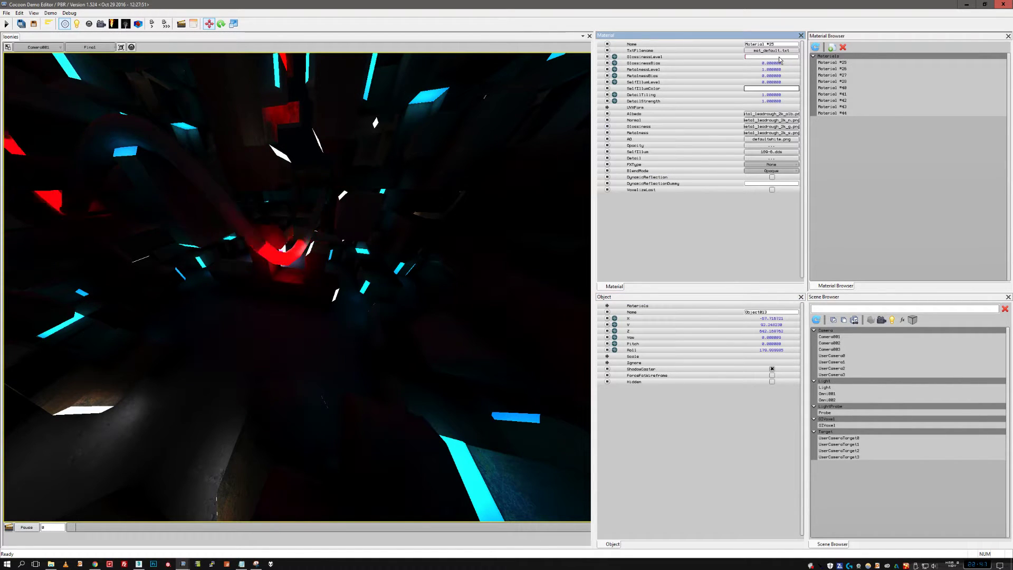
- Set the omni Light's Intensity to 2, show the light icons and move the light closer to the block structure
{"action": "middle_click_drag", "start_coordinate": [475, 158], "coordinate": [67, 253]}
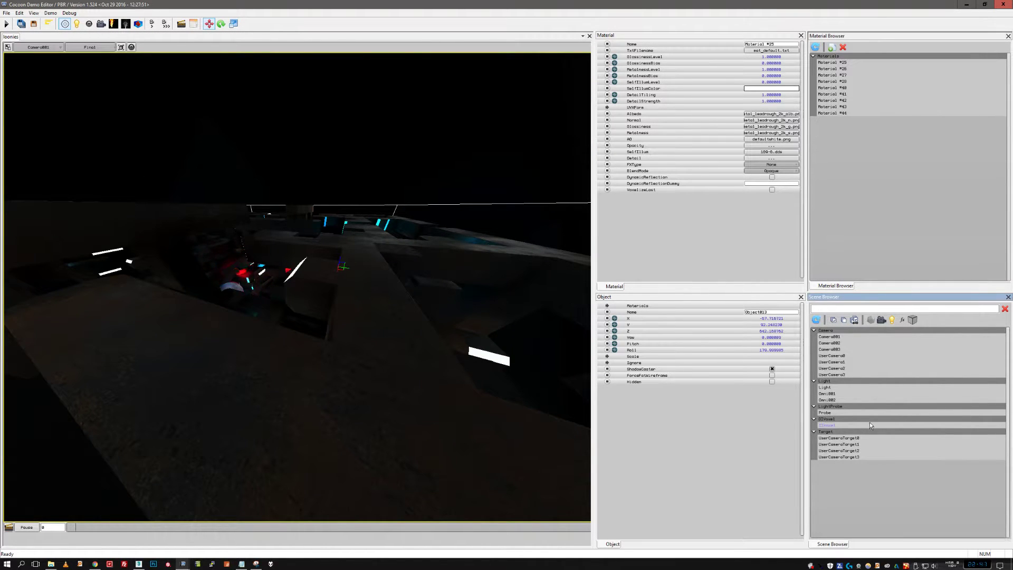
{"action": "left_click", "coordinate": [827, 389]}
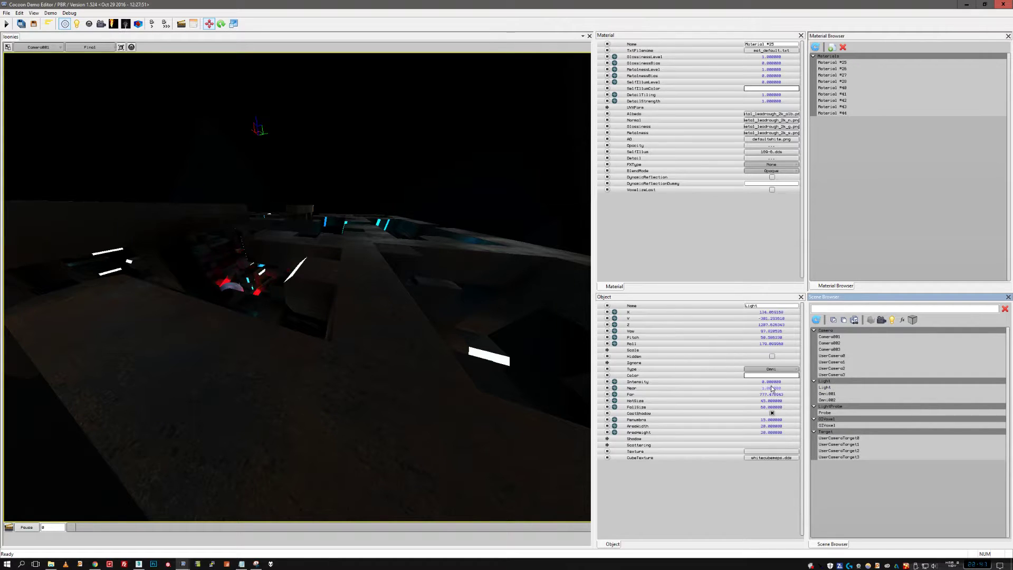
{"action": "middle_click_drag", "start_coordinate": [422, 284], "coordinate": [364, 211]}
{"action": "left_click", "coordinate": [76, 25]}
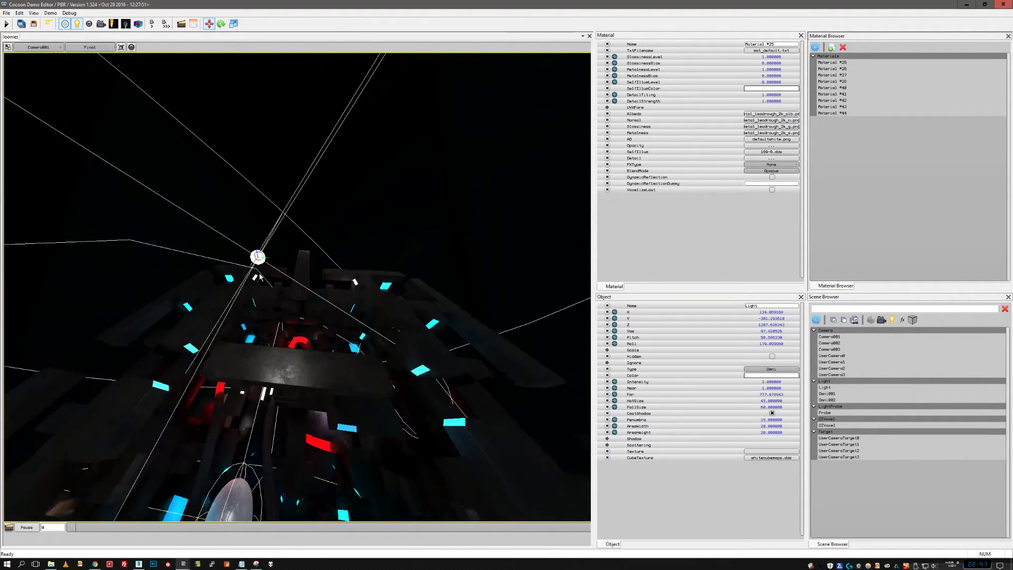
{"action": "left_click_drag", "start_coordinate": [331, 201], "coordinate": [388, 275]}
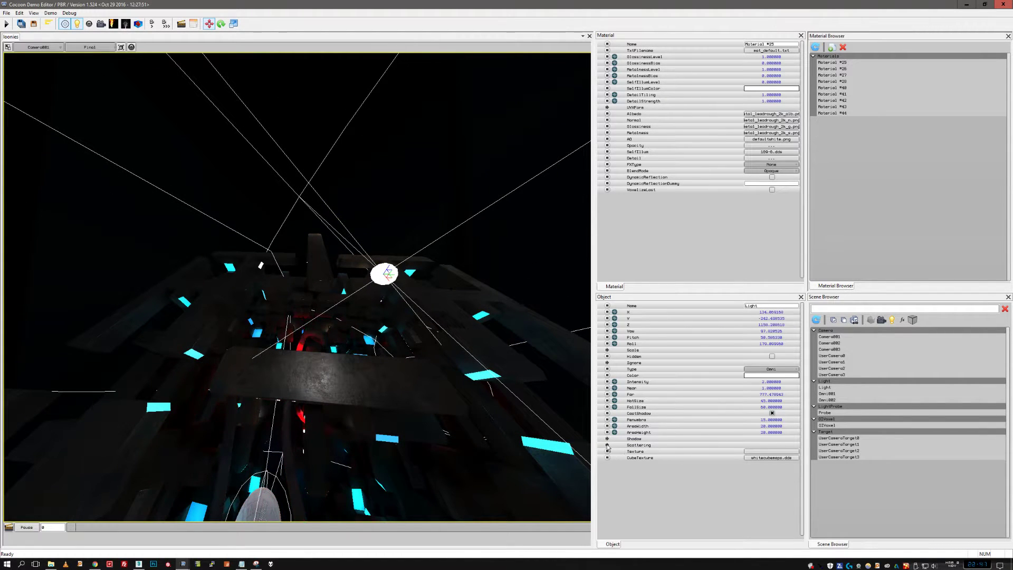
- Enable Scattering on the omni Light and hide the light icons in the viewport
{"action": "left_click", "coordinate": [773, 451]}
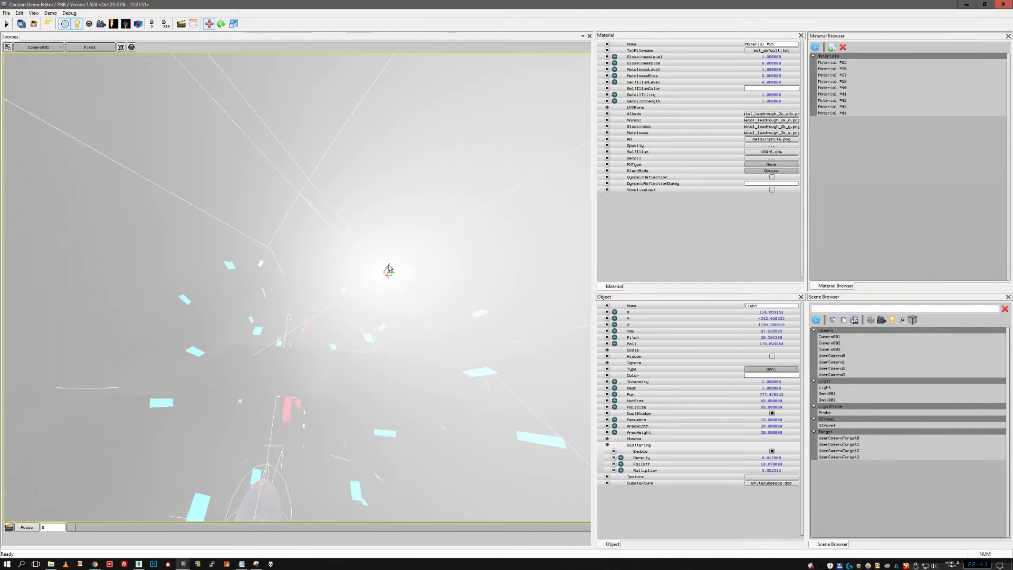
{"action": "left_click_drag", "start_coordinate": [388, 275], "coordinate": [379, 375]}
{"action": "middle_click_drag", "start_coordinate": [380, 376], "coordinate": [377, 400]}
{"action": "left_click", "coordinate": [77, 26]}
- Move the omni Light deeper into the block structure and adjust its Far distance
{"action": "middle_click_drag", "start_coordinate": [132, 153], "coordinate": [74, 24]}
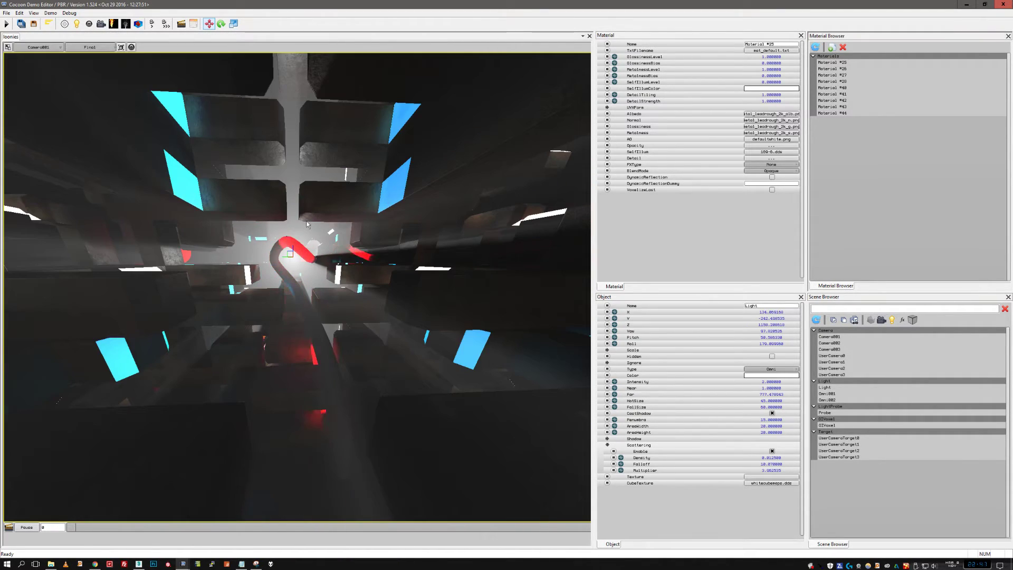
{"action": "left_click_drag", "start_coordinate": [290, 256], "coordinate": [360, 200]}
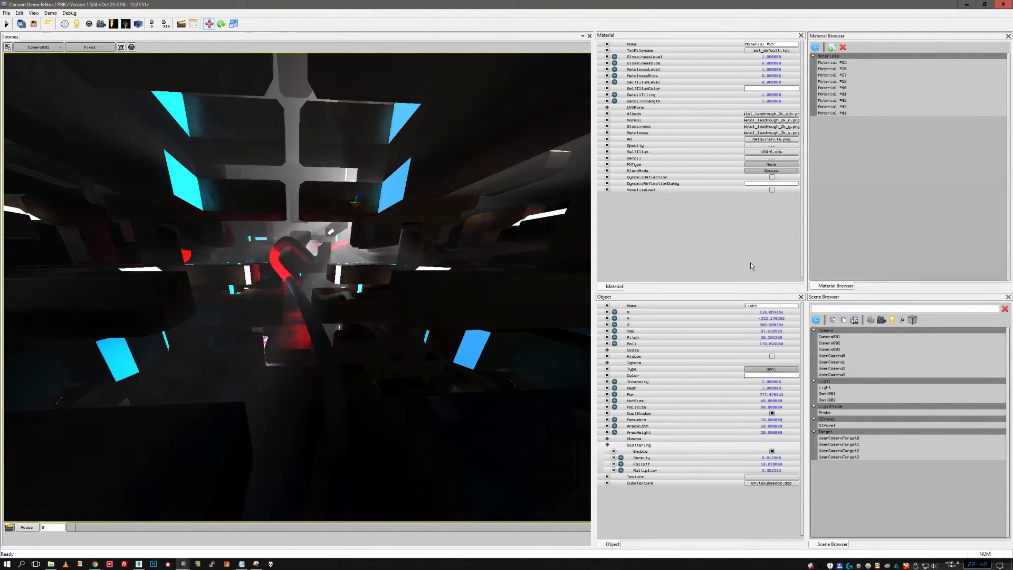
{"action": "left_click_drag", "start_coordinate": [801, 395], "coordinate": [759, 373]}
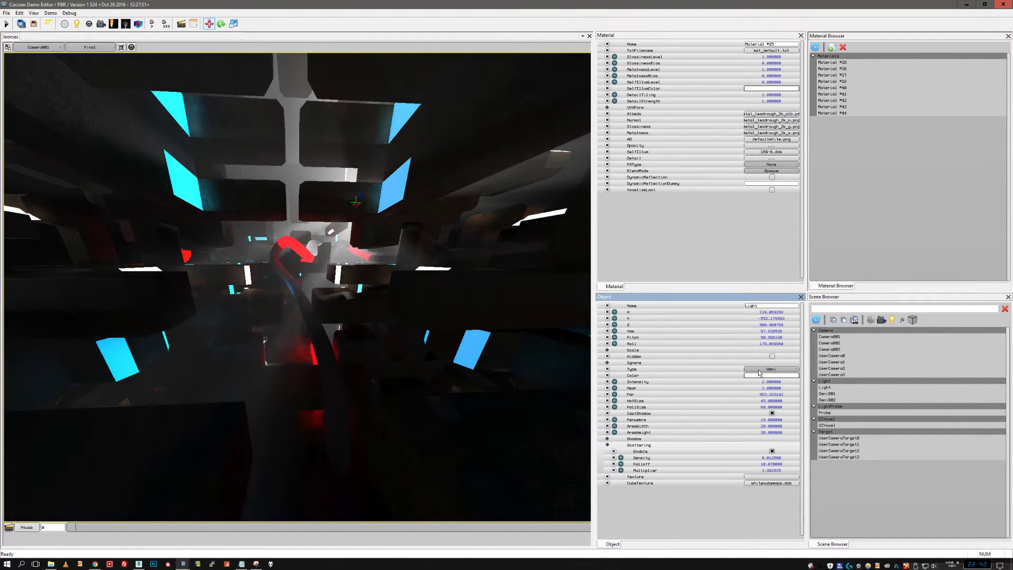
- Review the light scattering by playing the animation through Camera001 and scrubbing Camera002 to frame 443
{"action": "left_click", "coordinate": [44, 51]}
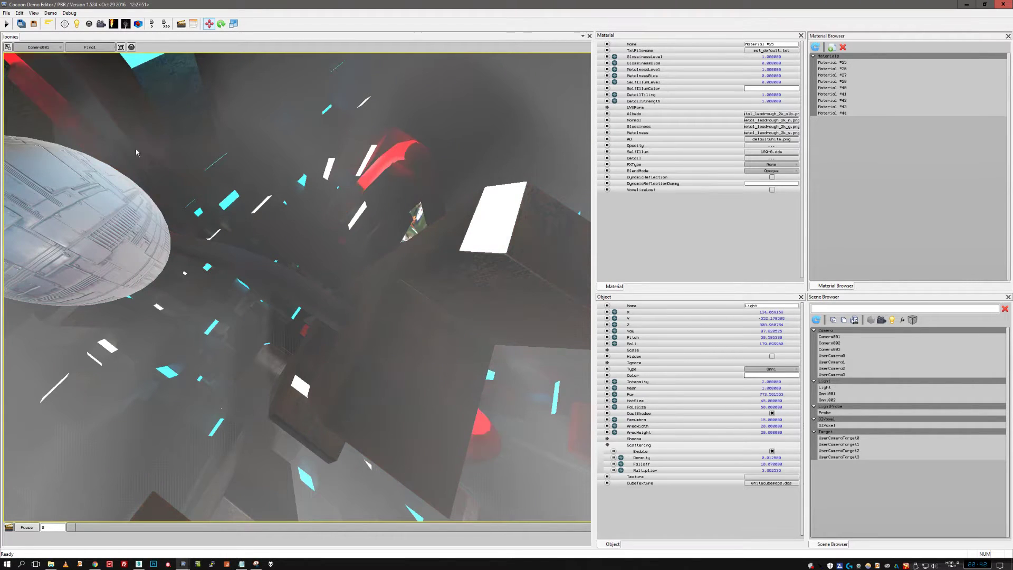
{"action": "left_click_drag", "start_coordinate": [75, 527], "coordinate": [48, 520]}
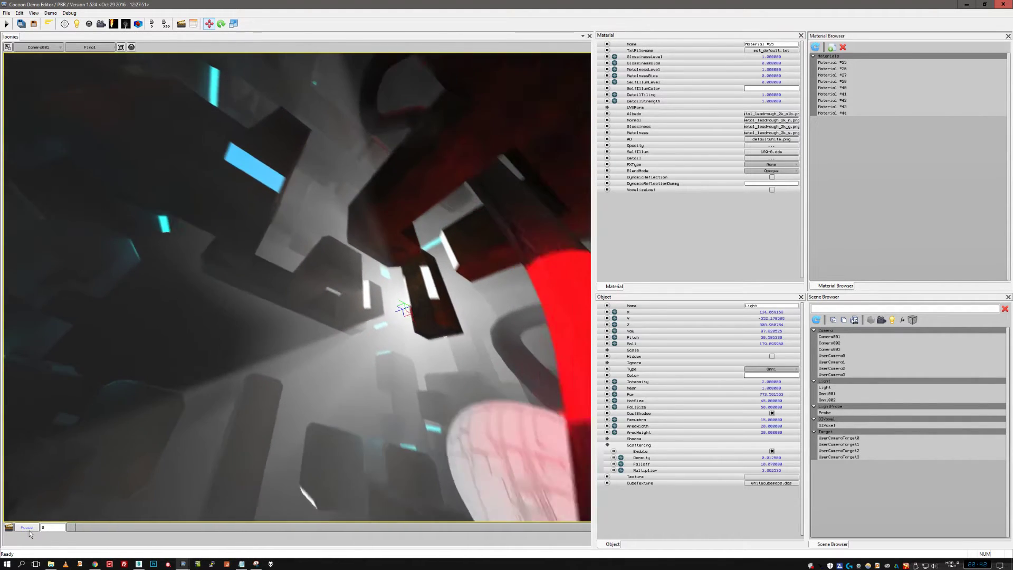
{"action": "left_click", "coordinate": [29, 529]}
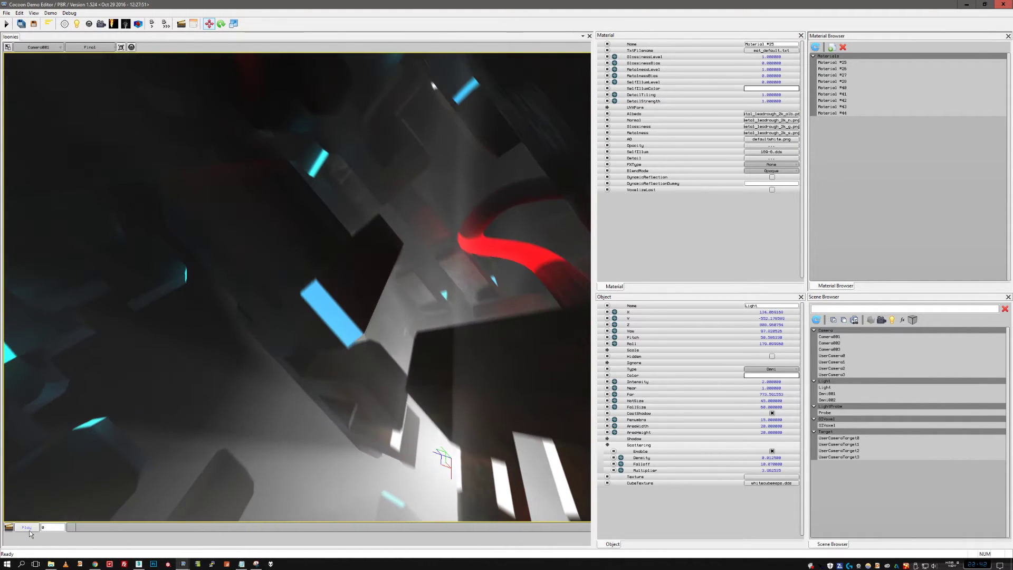
{"action": "left_click", "coordinate": [46, 54]}
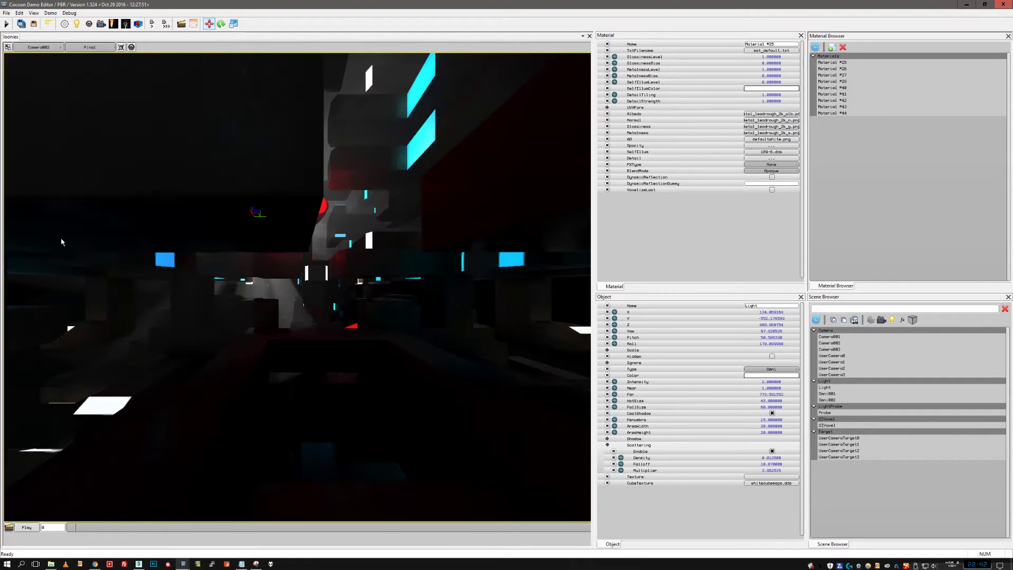
{"action": "left_click_drag", "start_coordinate": [75, 525], "coordinate": [360, 503]}
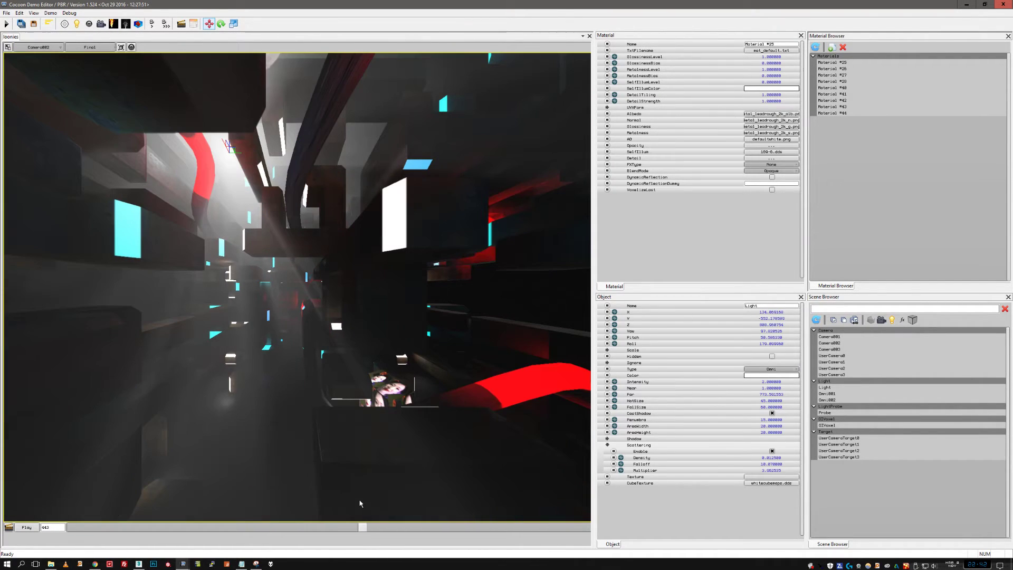
{"action": "left_click", "coordinate": [32, 530]}
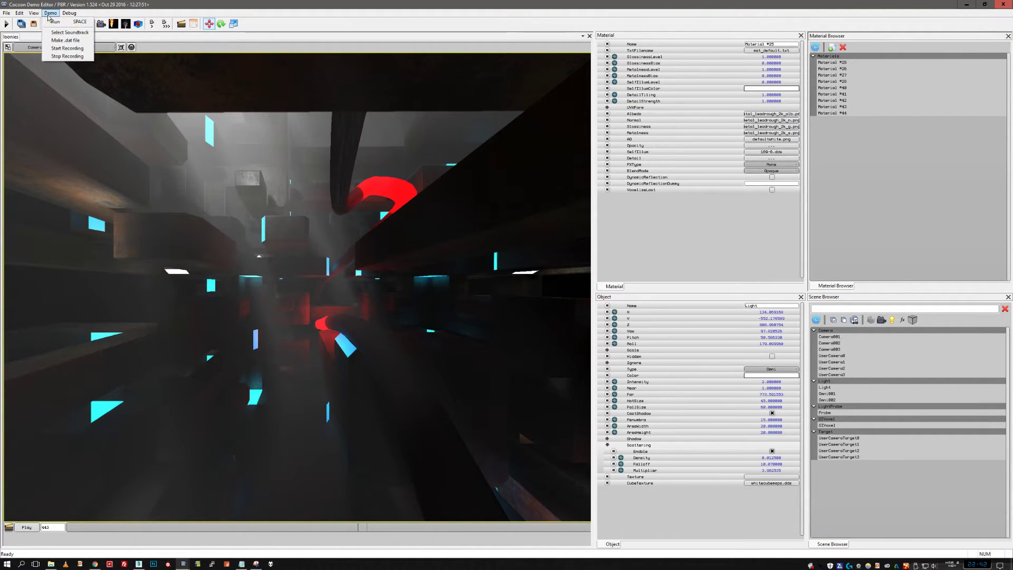
- Open the Demo Timeline, add a new Scene layer and expand its properties
{"action": "left_click", "coordinate": [60, 31]}
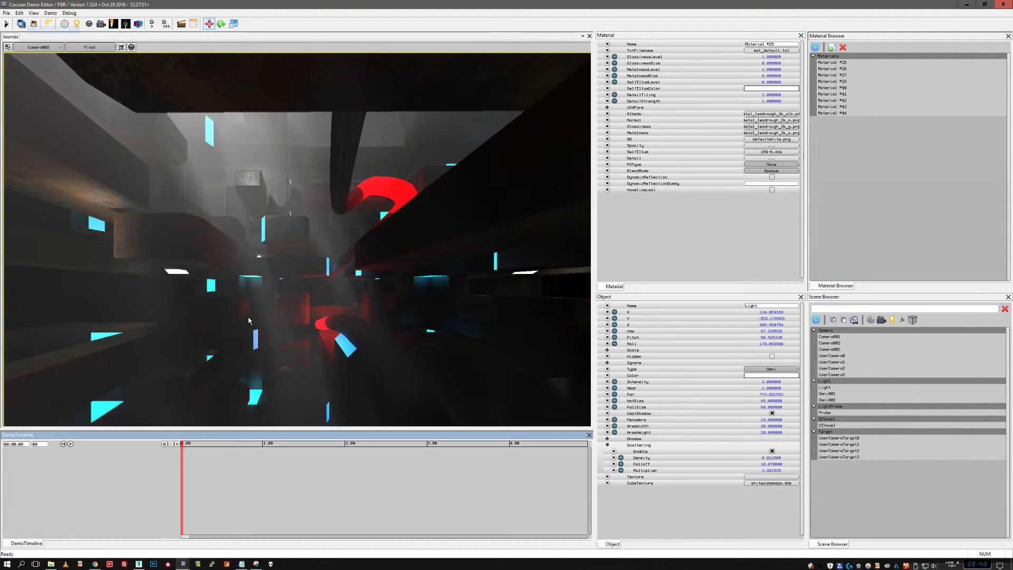
{"action": "right_click", "coordinate": [51, 460]}
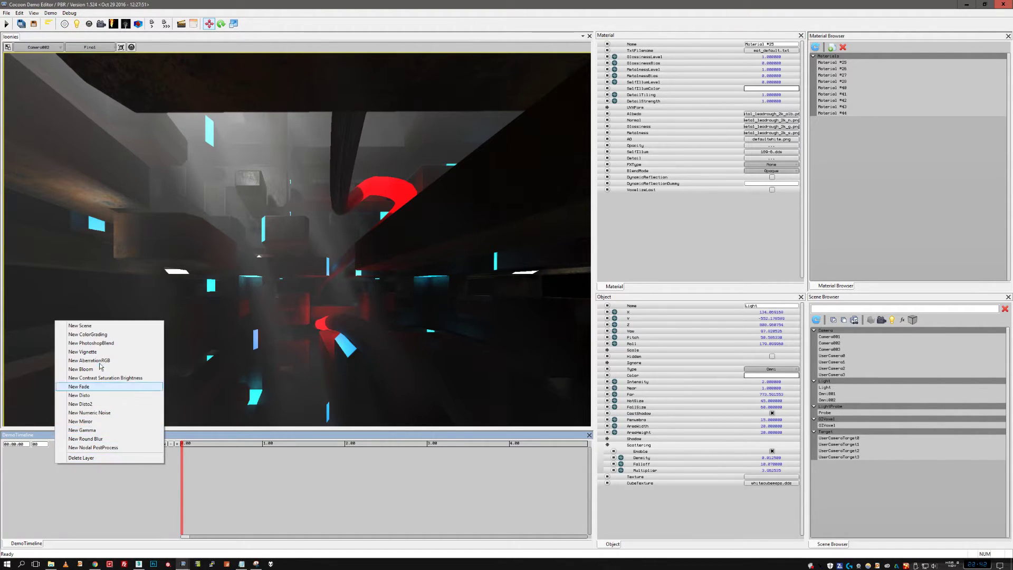
{"action": "left_click", "coordinate": [71, 326]}
{"action": "left_click", "coordinate": [13, 451]}
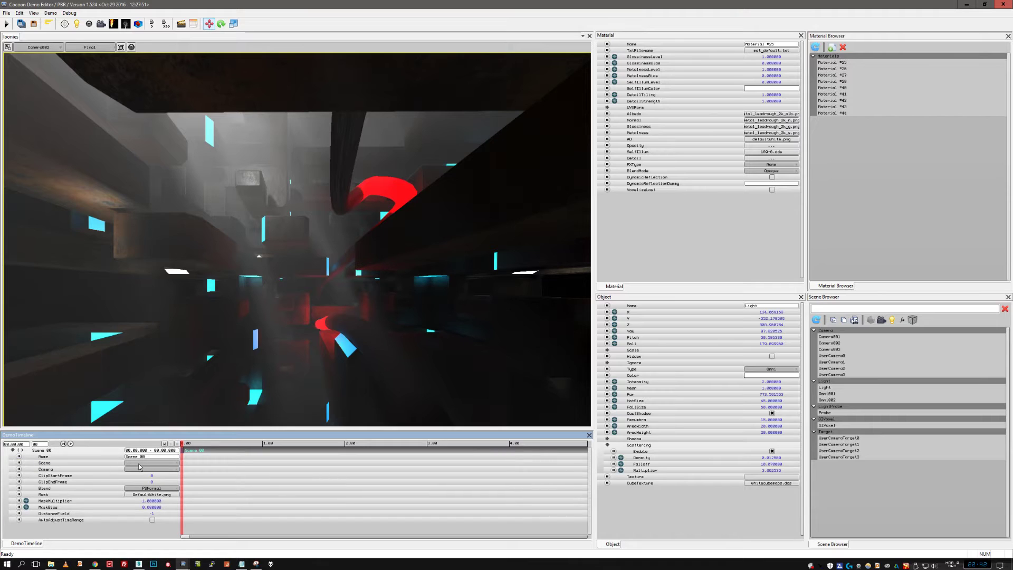
- Assign the loonies scene and Camera002 to the Scene layer and auto-adjust its time range
{"action": "left_click", "coordinate": [159, 469]}
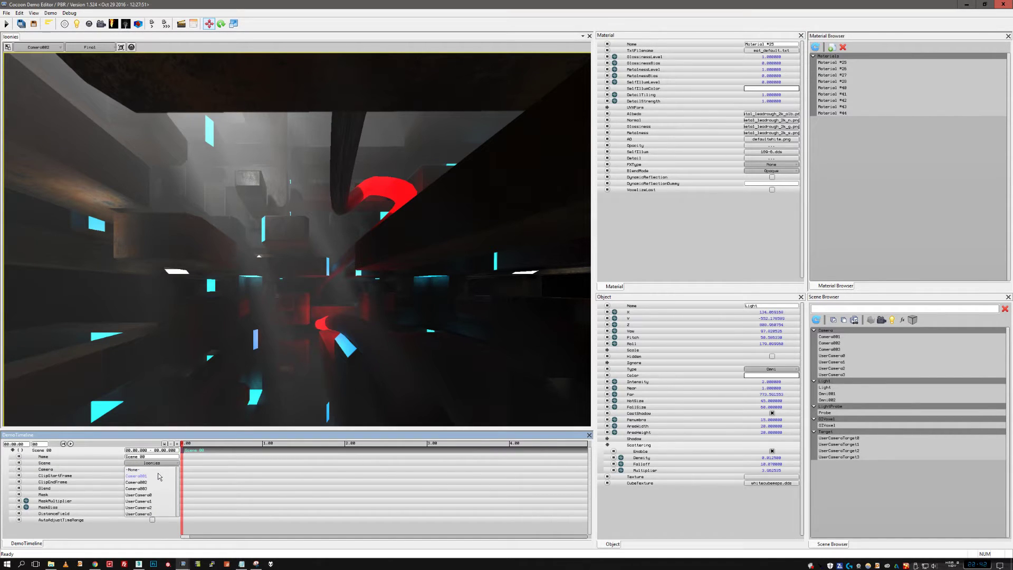
{"action": "left_click", "coordinate": [156, 482]}
{"action": "left_click", "coordinate": [153, 520]}
- Open the Demo Player with a large preview beside the scene viewport and switch that viewport to wireframe
{"action": "left_click", "coordinate": [32, 14]}
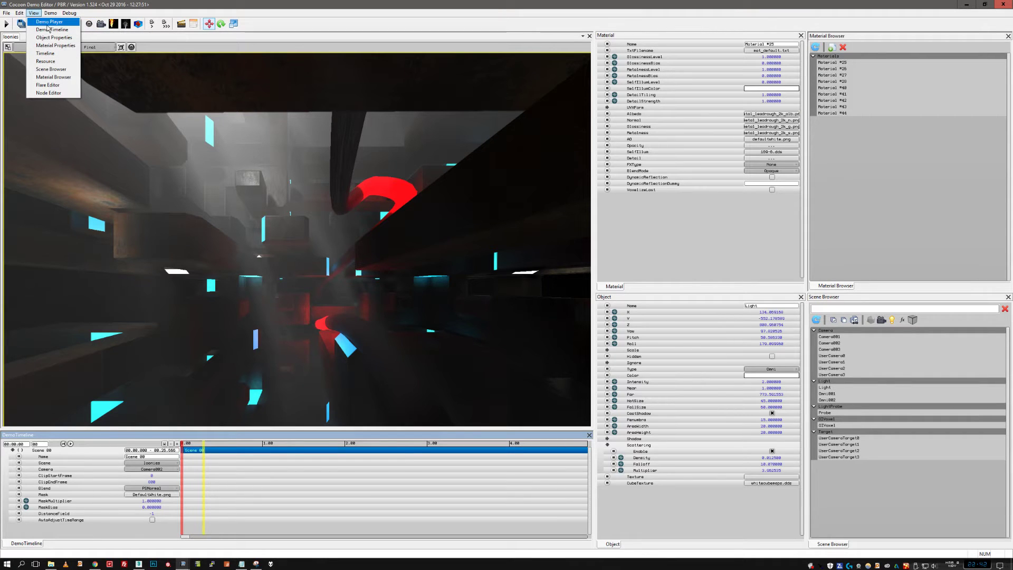
{"action": "left_click", "coordinate": [45, 22]}
{"action": "left_click_drag", "start_coordinate": [119, 237], "coordinate": [400, 237]}
{"action": "key", "text": "F3"}
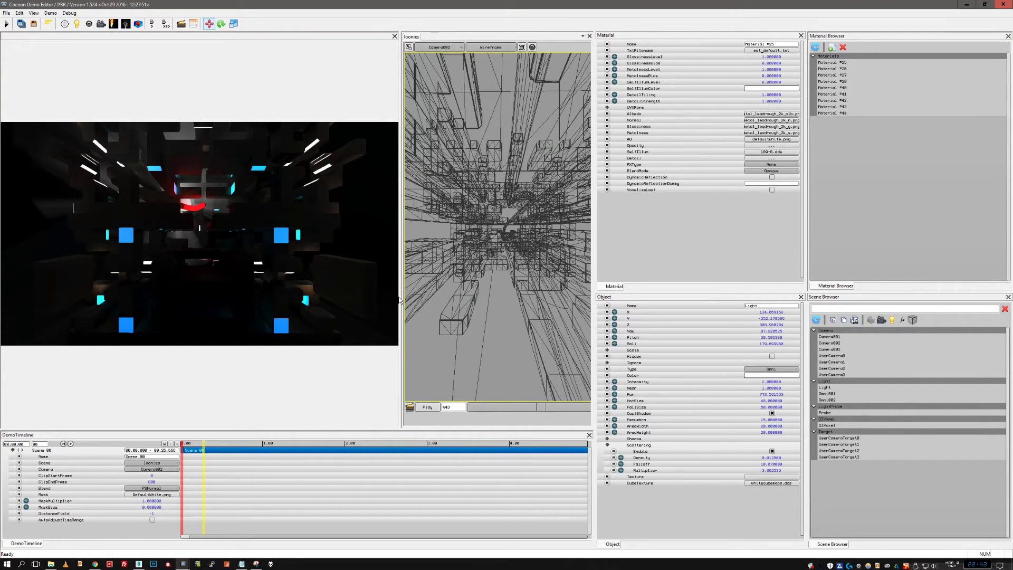
{"action": "left_click_drag", "start_coordinate": [595, 300], "coordinate": [716, 299]}
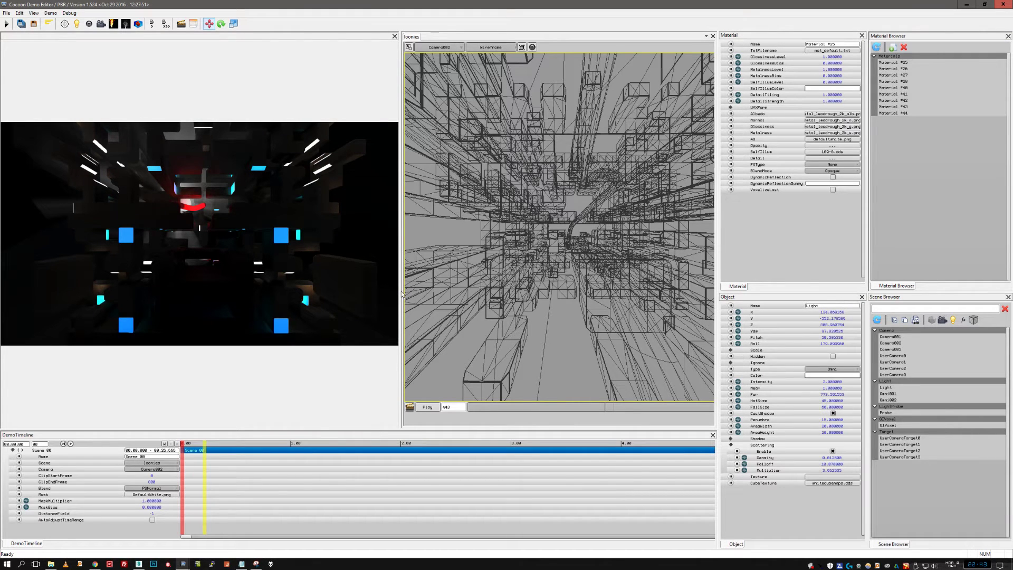
{"action": "left_click_drag", "start_coordinate": [400, 291], "coordinate": [570, 291]}
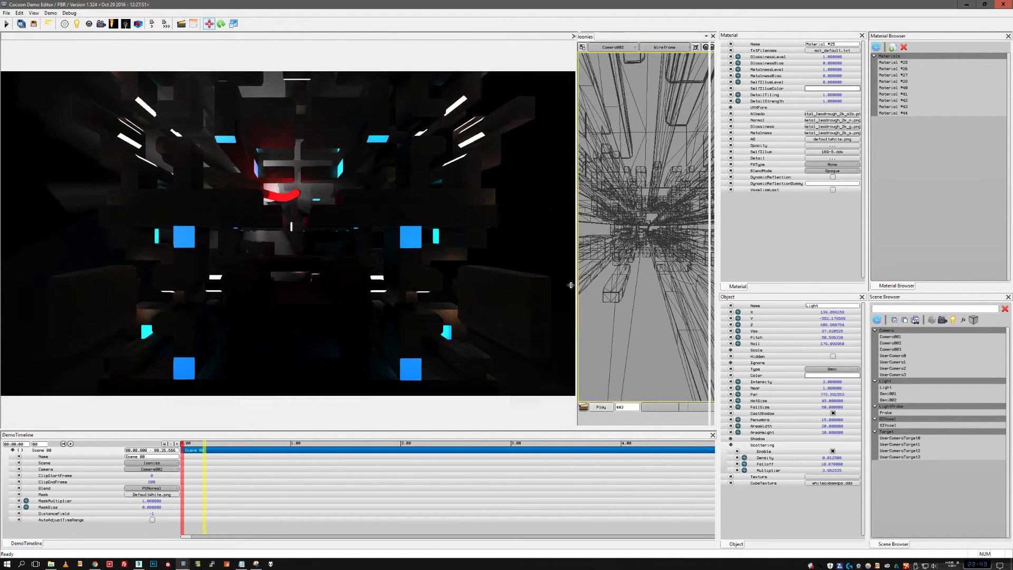
- Preview the scene clip by scrubbing the demo timeline to about 12 seconds, and collapse the layer's properties
{"action": "left_click", "coordinate": [189, 449]}
{"action": "left_click_drag", "start_coordinate": [190, 444], "coordinate": [402, 443]}
{"action": "scroll", "coordinate": [369, 475], "scroll_direction": "down", "scroll_amount": 3}
{"action": "scroll", "coordinate": [473, 469], "scroll_direction": "down", "scroll_amount": 8}
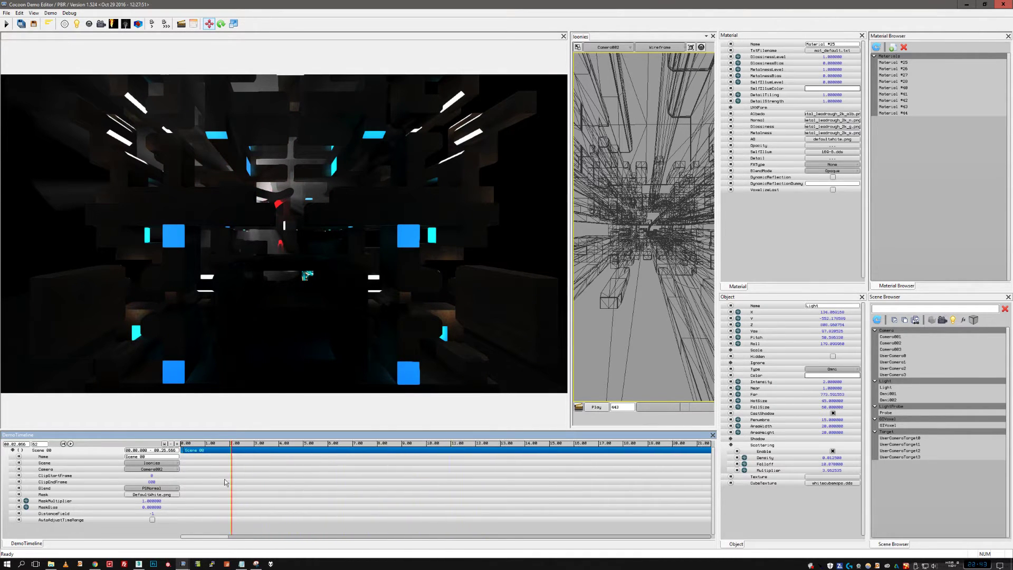
{"action": "left_click_drag", "start_coordinate": [223, 444], "coordinate": [334, 443]}
{"action": "left_click", "coordinate": [12, 450]}
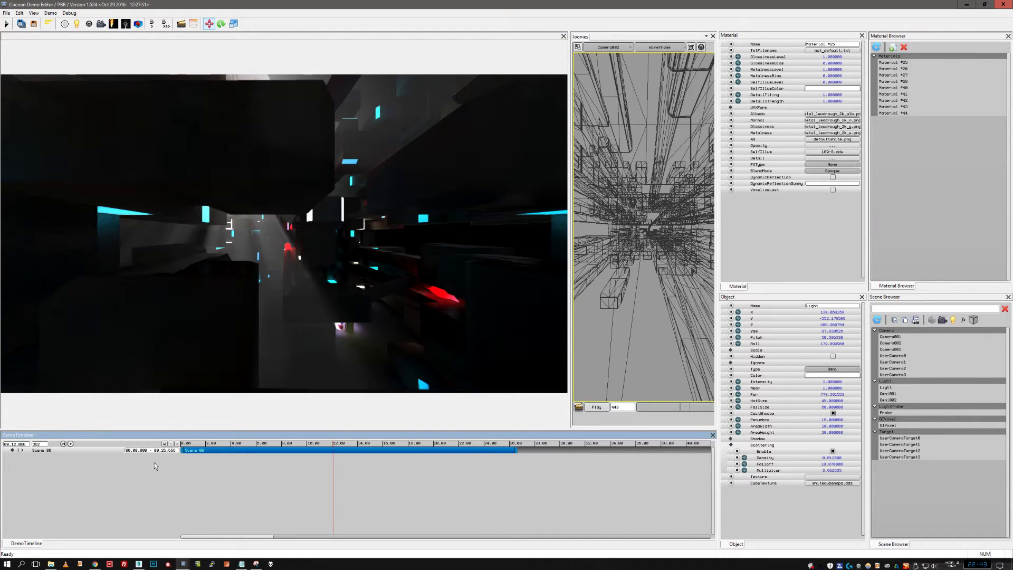
- Open the Node Editor, dock it beneath the demo timeline and enlarge its area
{"action": "left_click", "coordinate": [50, 13]}
{"action": "mouse_move", "coordinate": [34, 13]}
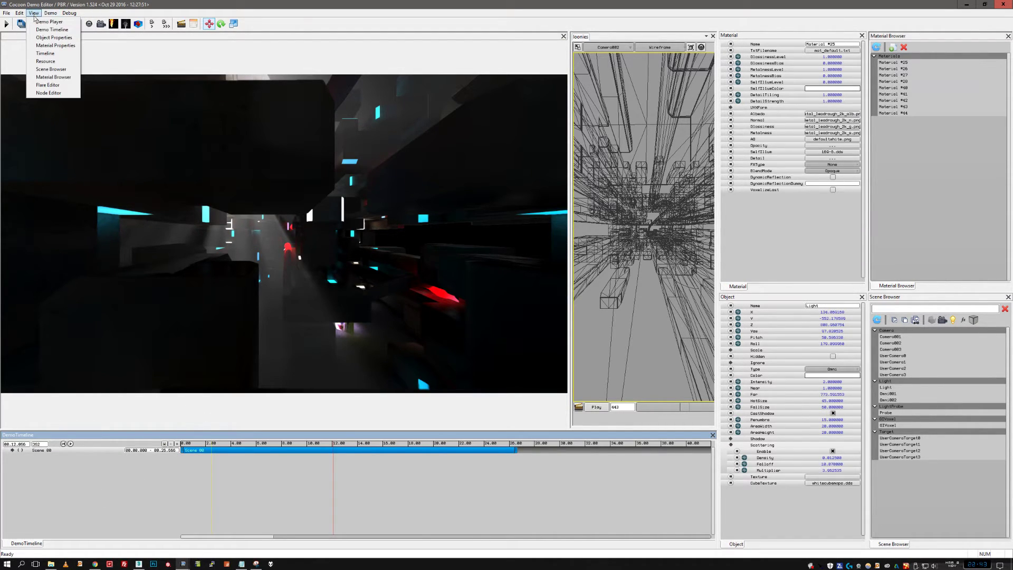
{"action": "left_click", "coordinate": [64, 93]}
{"action": "left_click_drag", "start_coordinate": [619, 316], "coordinate": [358, 501]}
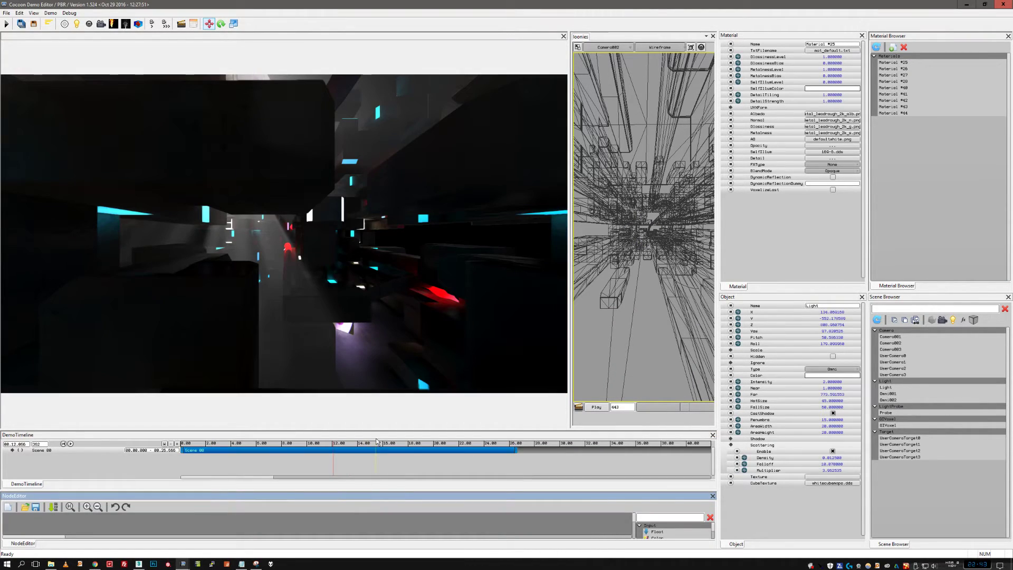
{"action": "left_click_drag", "start_coordinate": [377, 429], "coordinate": [349, 299]}
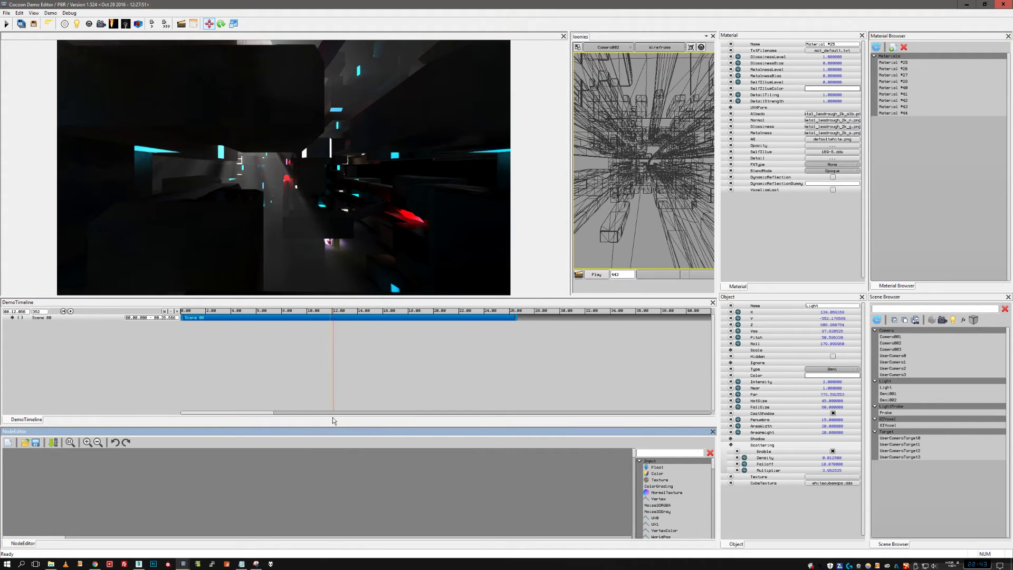
{"action": "left_click_drag", "start_coordinate": [334, 428], "coordinate": [633, 380]}
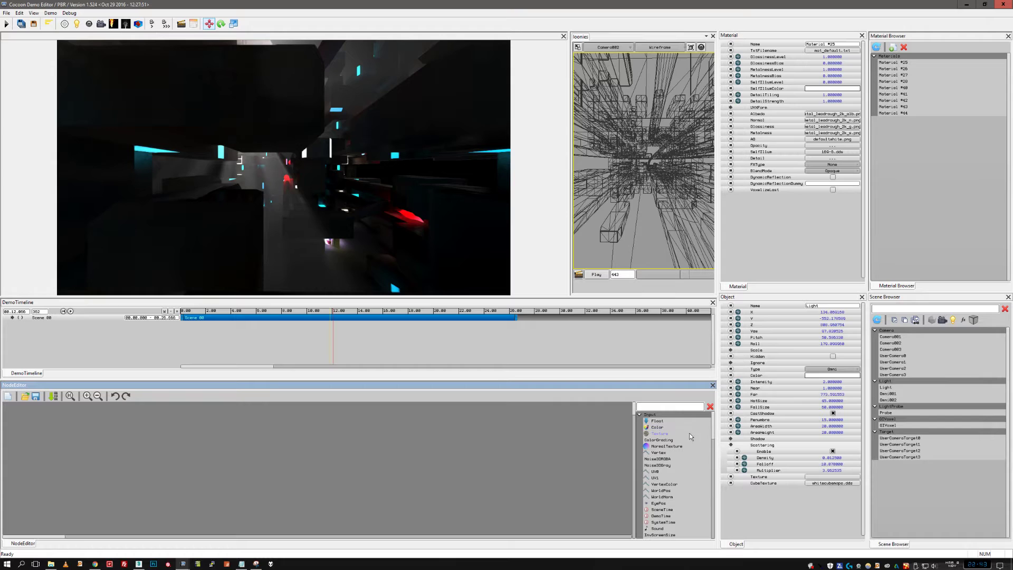
- Add UV0, FrameBuffer and PostProcess nodes to the graph and connect the FrameBuffer's RGBA to the PostProcess RGBA
{"action": "scroll", "coordinate": [710, 440], "scroll_direction": "down", "scroll_amount": 1}
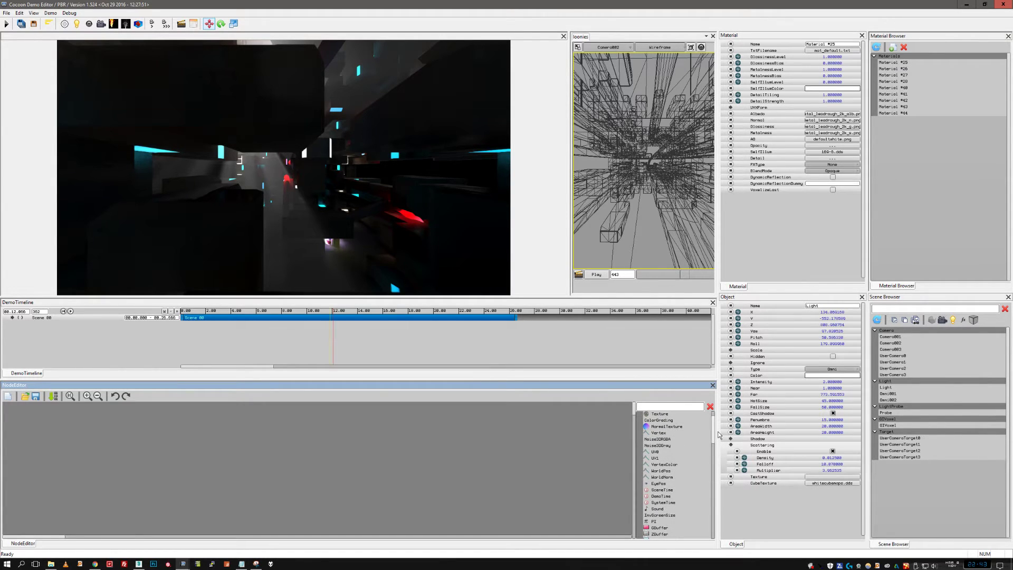
{"action": "left_click_drag", "start_coordinate": [655, 453], "coordinate": [439, 457]}
{"action": "scroll", "coordinate": [648, 483], "scroll_direction": "down", "scroll_amount": 1}
{"action": "left_click_drag", "start_coordinate": [664, 515], "coordinate": [347, 451]}
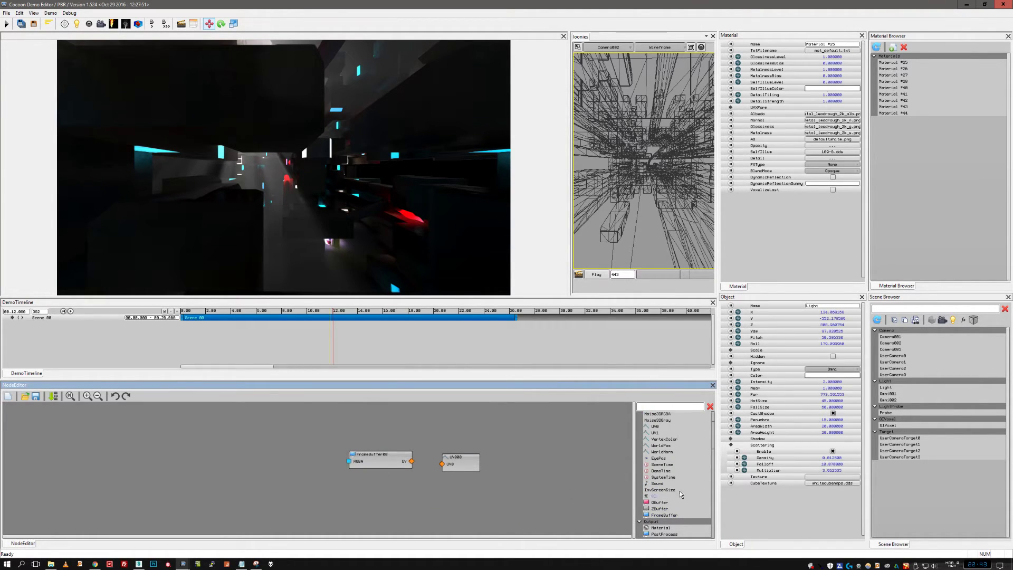
{"action": "scroll", "coordinate": [705, 457], "scroll_direction": "down", "scroll_amount": 1}
{"action": "left_click_drag", "start_coordinate": [663, 504], "coordinate": [201, 469]}
{"action": "left_click_drag", "start_coordinate": [355, 465], "coordinate": [266, 470]}
{"action": "left_click_drag", "start_coordinate": [714, 441], "coordinate": [716, 534]}
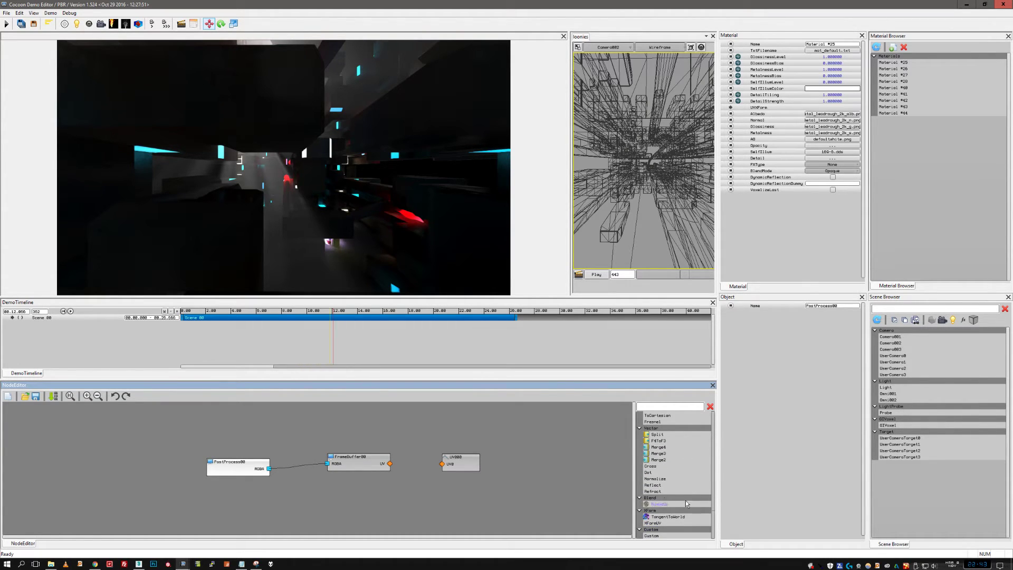
- Add an XFormUV node between FrameBuffer and UV0, wiring FrameBuffer's UV input to it and its UV input to UV0
{"action": "left_click_drag", "start_coordinate": [658, 525], "coordinate": [452, 422]}
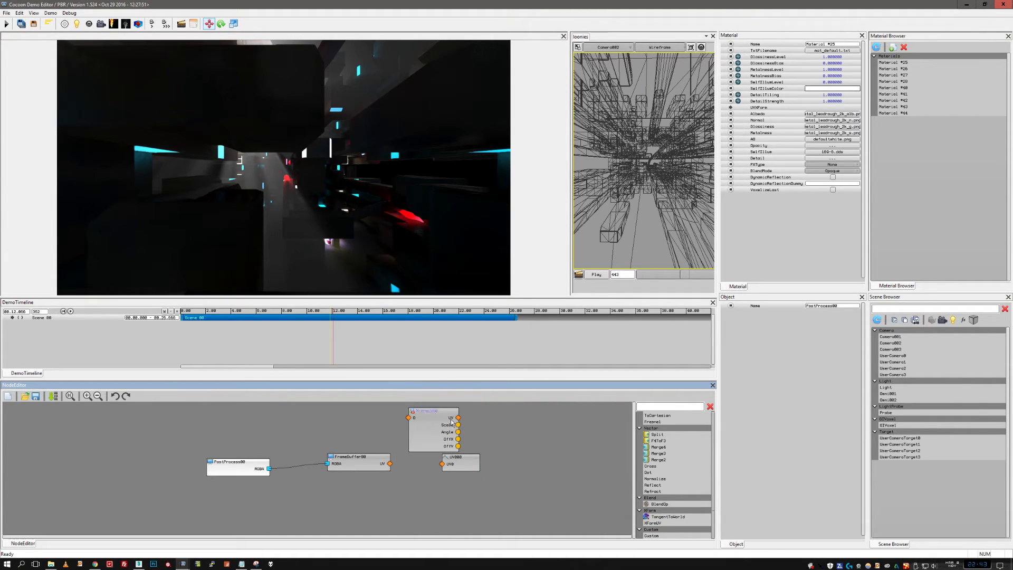
{"action": "left_click_drag", "start_coordinate": [460, 457], "coordinate": [519, 426]}
{"action": "left_click_drag", "start_coordinate": [409, 418], "coordinate": [390, 464]}
{"action": "left_click_drag", "start_coordinate": [430, 435], "coordinate": [476, 457]}
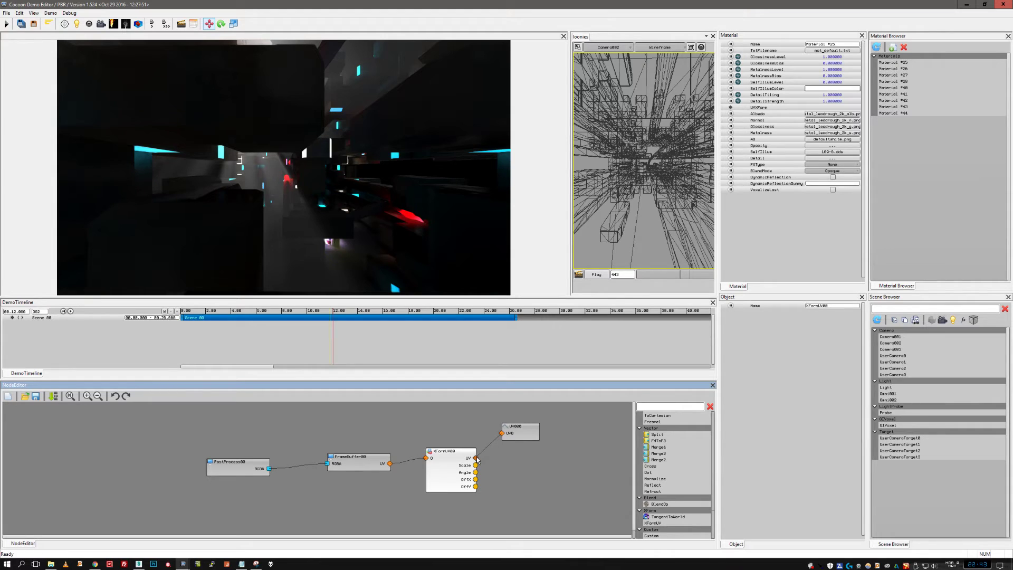
- Add a Float node for the XFormUV Scale input, name it scale and place it beside that node
{"action": "scroll", "coordinate": [659, 464], "scroll_direction": "up", "scroll_amount": 10}
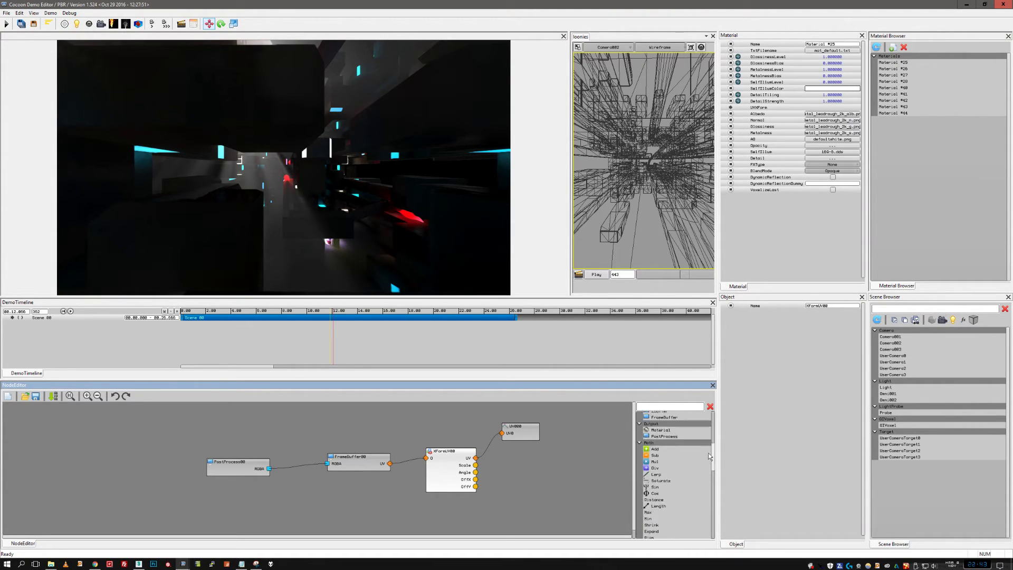
{"action": "left_click_drag", "start_coordinate": [654, 424], "coordinate": [480, 468]}
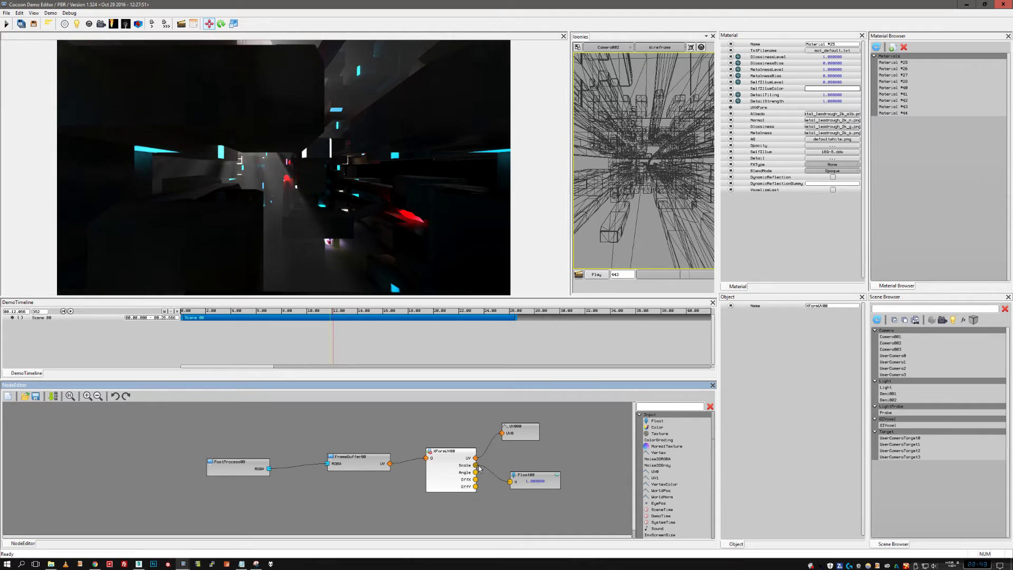
{"action": "left_click", "coordinate": [527, 477]}
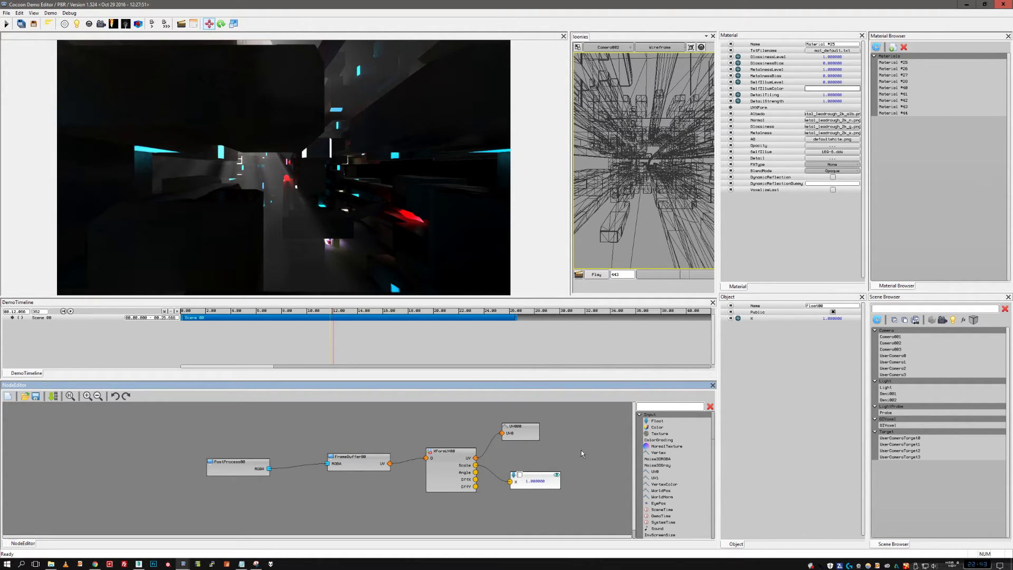
{"action": "type", "text": "scale"}
{"action": "key", "text": "Return"}
{"action": "left_click_drag", "start_coordinate": [534, 477], "coordinate": [549, 464]}
- Add a second Float node for the XFormUV node's horizontal offset input and name it offsetX
{"action": "mouse_move", "coordinate": [657, 420]}
{"action": "left_mouse_down"}
{"action": "mouse_move", "coordinate": [572, 497]}
{"action": "mouse_move", "coordinate": [476, 479]}
{"action": "left_mouse_up"}
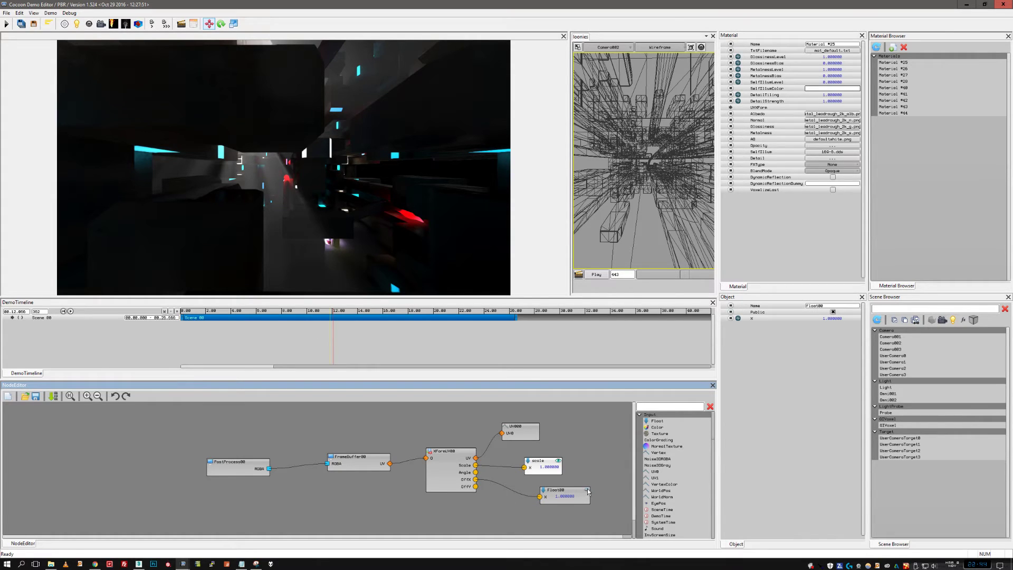
{"action": "left_click", "coordinate": [562, 491]}
{"action": "key", "text": "BackSpace"}
{"action": "key", "text": "BackSpace"}
{"action": "key", "text": "BackSpace"}
{"action": "key", "text": "BackSpace"}
{"action": "key", "text": "BackSpace"}
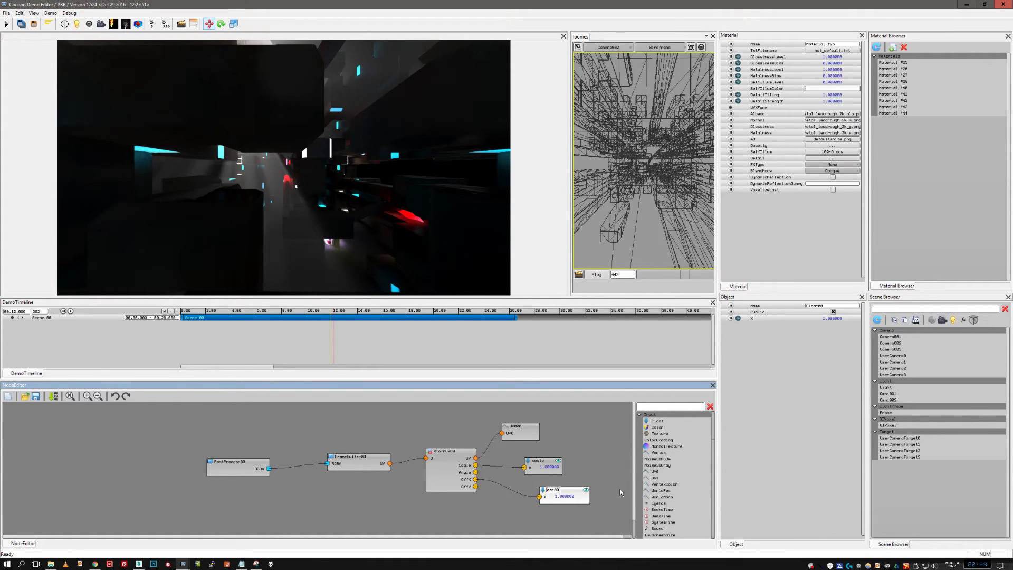
{"action": "type", "text": "offsetX"}
{"action": "key", "text": "Return"}
- Save the node network as post_test in the Shaders xml folder
{"action": "left_click", "coordinate": [35, 395]}
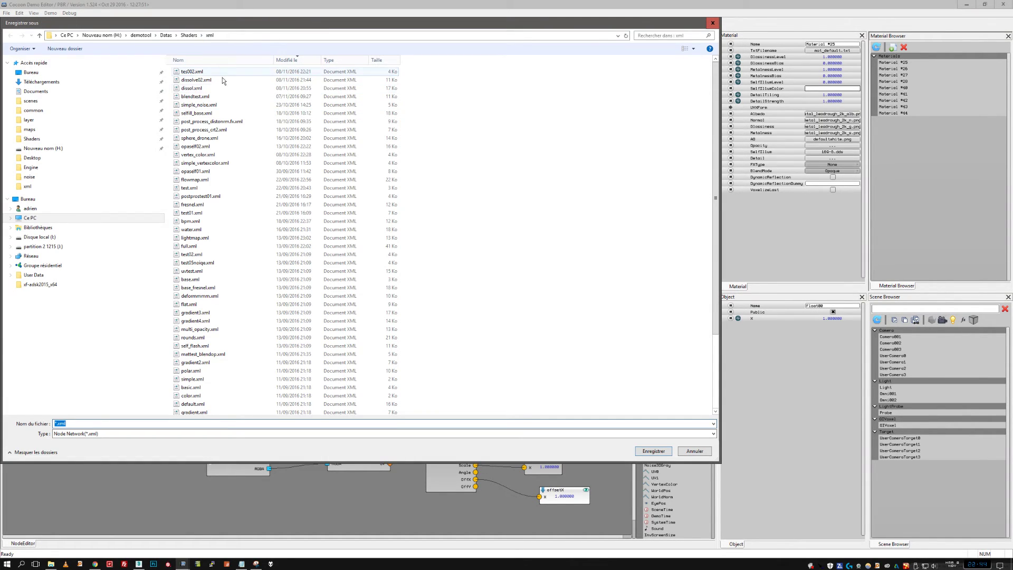
{"action": "type", "text": "post_"}
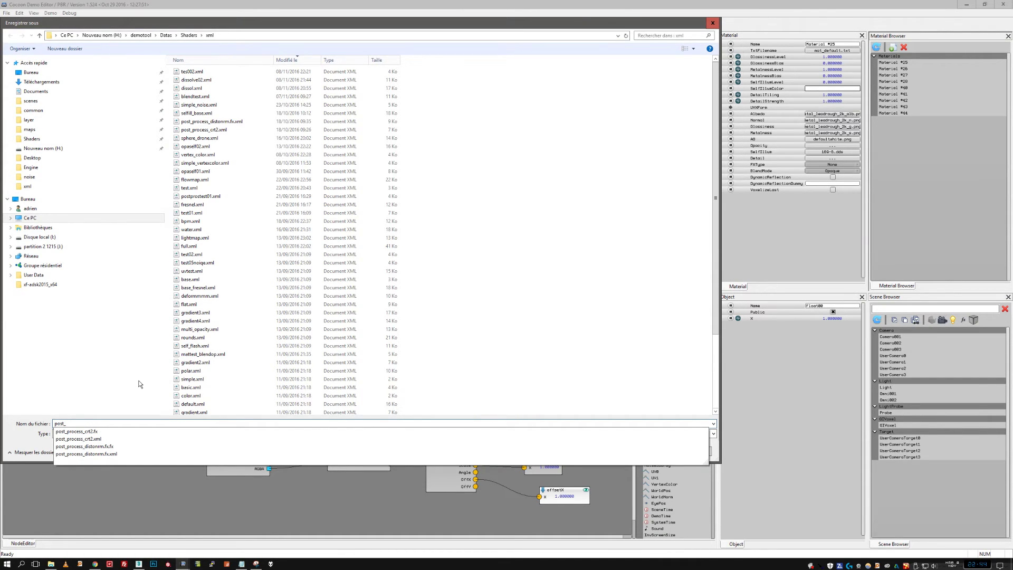
{"action": "type", "text": "test"}
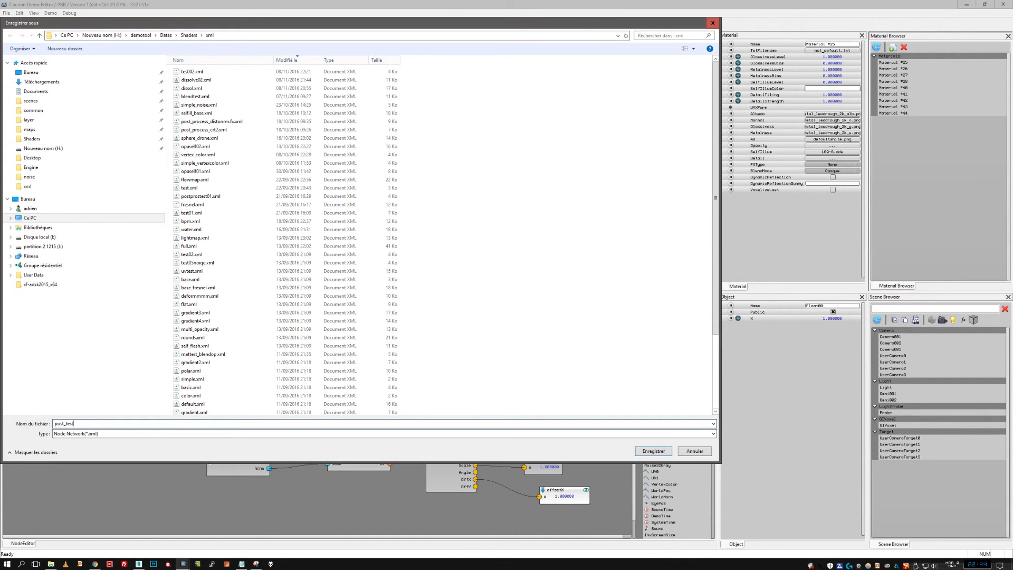
{"action": "key", "text": "Return"}
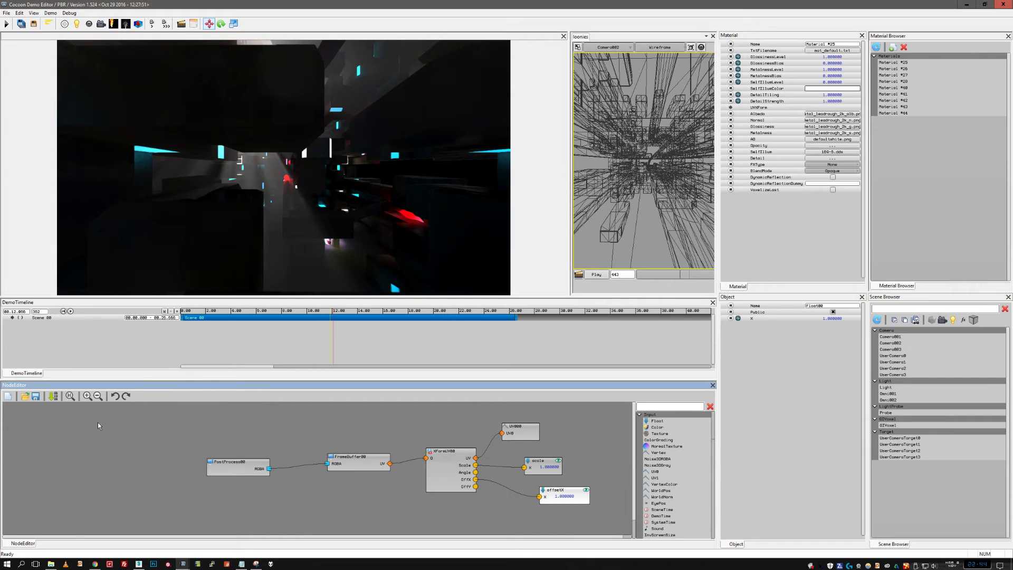
- Add a nodal post-process layer using post_test.xml to the demo timeline and move its clip to start at about 7 seconds
{"action": "left_click_drag", "start_coordinate": [180, 297], "coordinate": [180, 265]}
{"action": "right_click", "coordinate": [47, 310]}
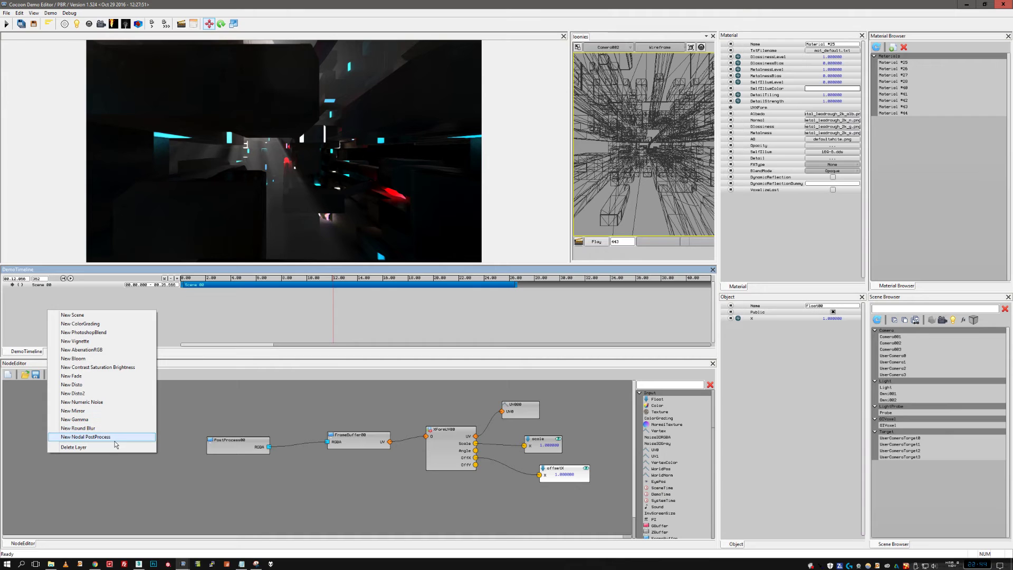
{"action": "left_click", "coordinate": [86, 437]}
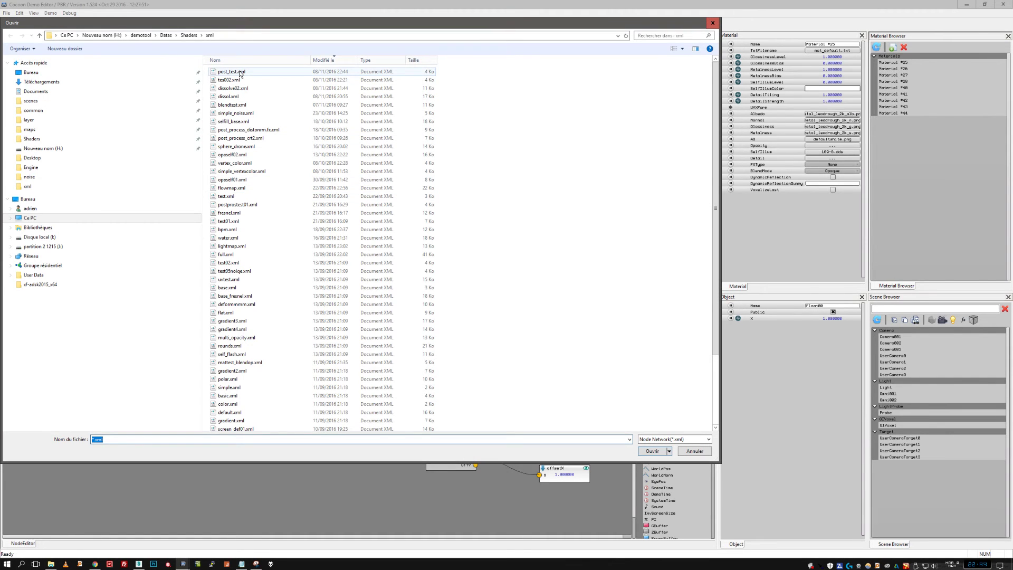
{"action": "double_click", "coordinate": [240, 73]}
{"action": "left_click_drag", "start_coordinate": [335, 291], "coordinate": [266, 291]}
- Expand the post-process layer's shader parameters, adjust the scale to about 0.525 and set the X offset to 0
{"action": "left_click", "coordinate": [19, 291]}
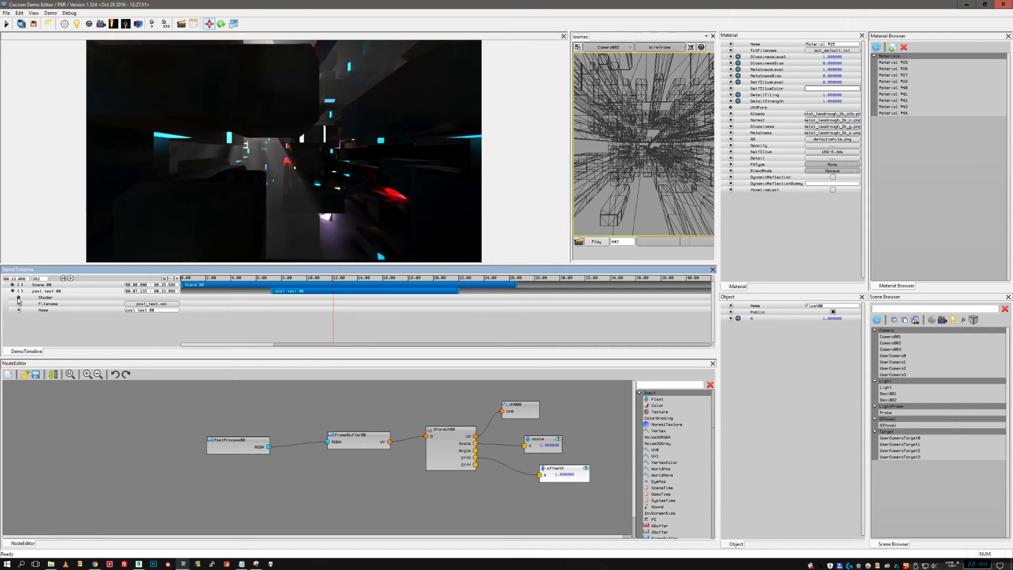
{"action": "left_click", "coordinate": [18, 298]}
{"action": "left_click_drag", "start_coordinate": [435, 306], "coordinate": [43, 309]}
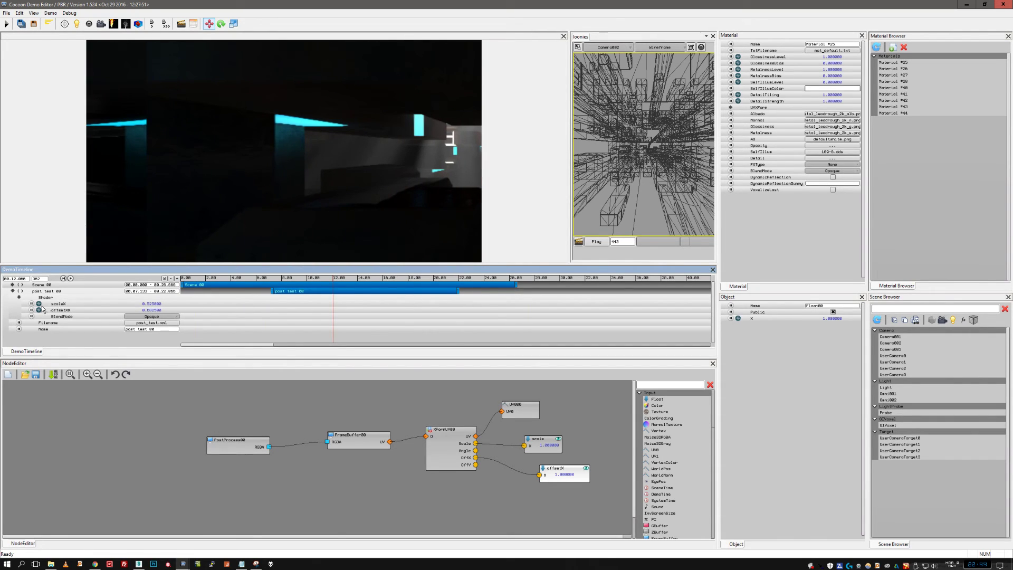
{"action": "left_click", "coordinate": [145, 311]}
{"action": "type", "text": "0"}
{"action": "key", "text": "Return"}
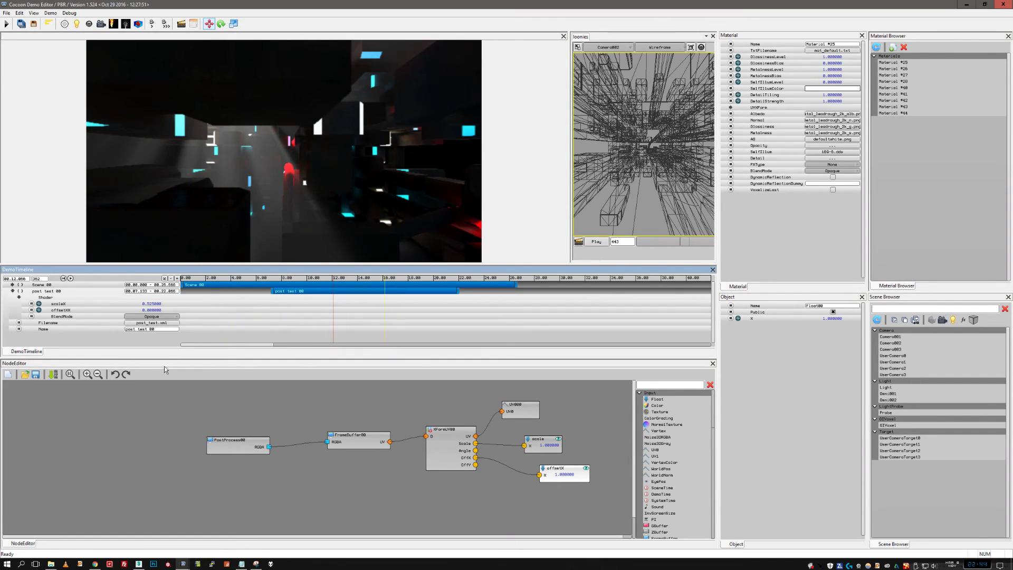
- Animate the shader's scale with noise using a minimum of -1 and the Add operator, and preview it on the demo timeline
{"action": "left_click", "coordinate": [39, 303]}
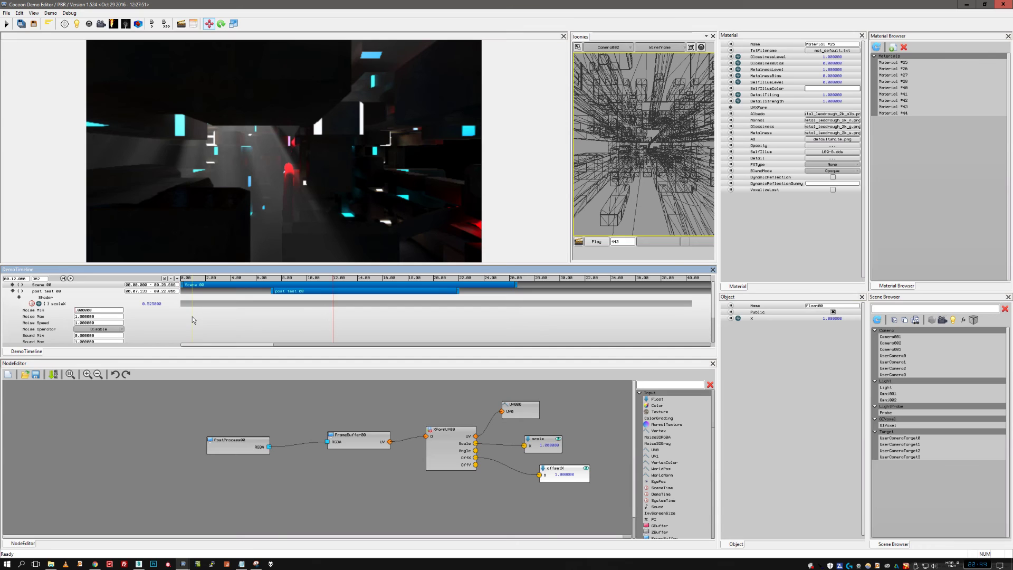
{"action": "left_click", "coordinate": [96, 329]}
{"action": "left_click", "coordinate": [94, 336]}
{"action": "left_click", "coordinate": [70, 278]}
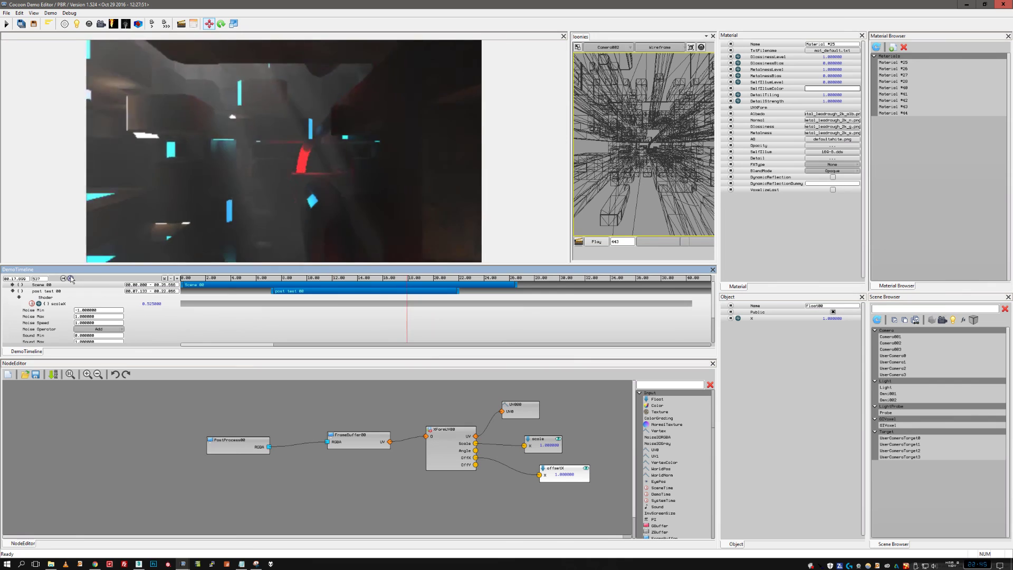
{"action": "left_click_drag", "start_coordinate": [355, 278], "coordinate": [286, 279]}
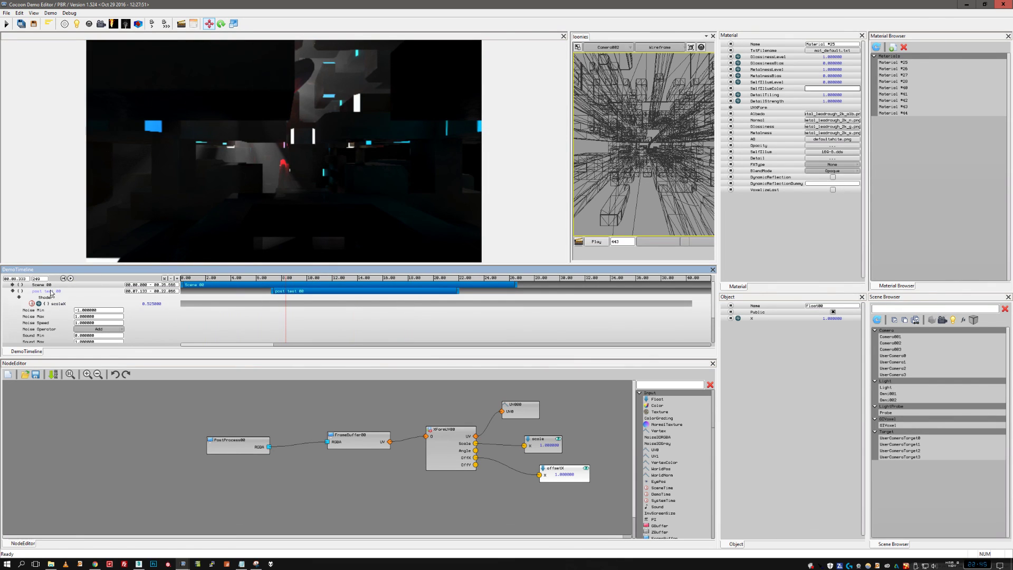